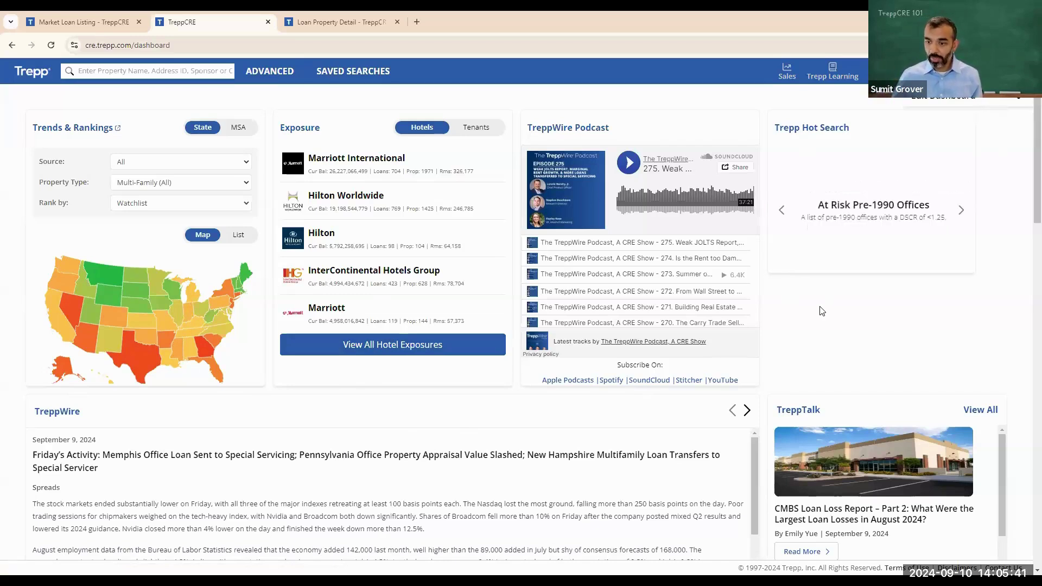
- Examine the dashboard's TreppWire, TreppTalk, CRE News and Balance Sheet Lending Spreads sections
scroll(803, 353, "down", 3)
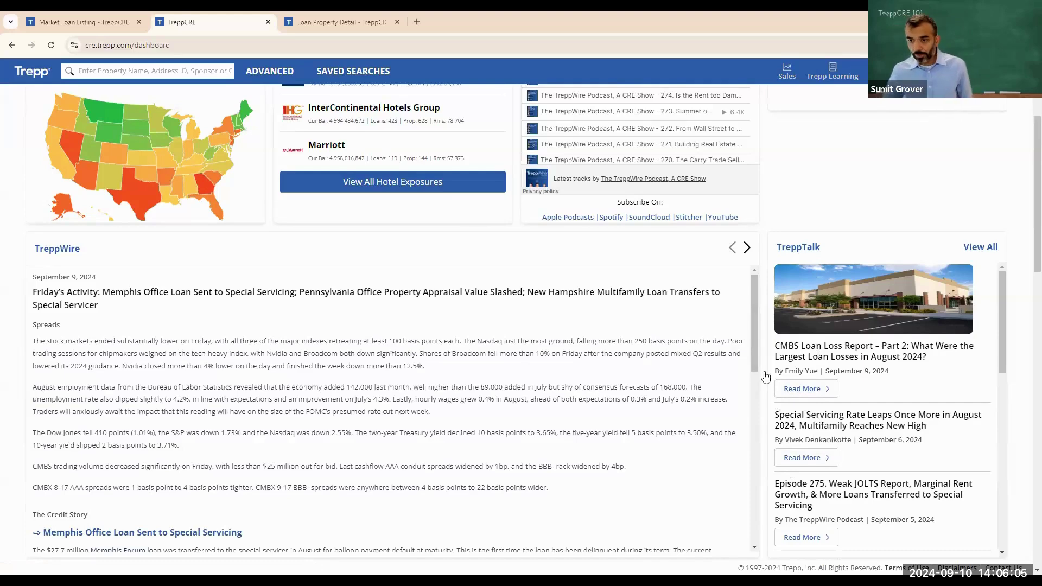
scroll(683, 436, "down", 2)
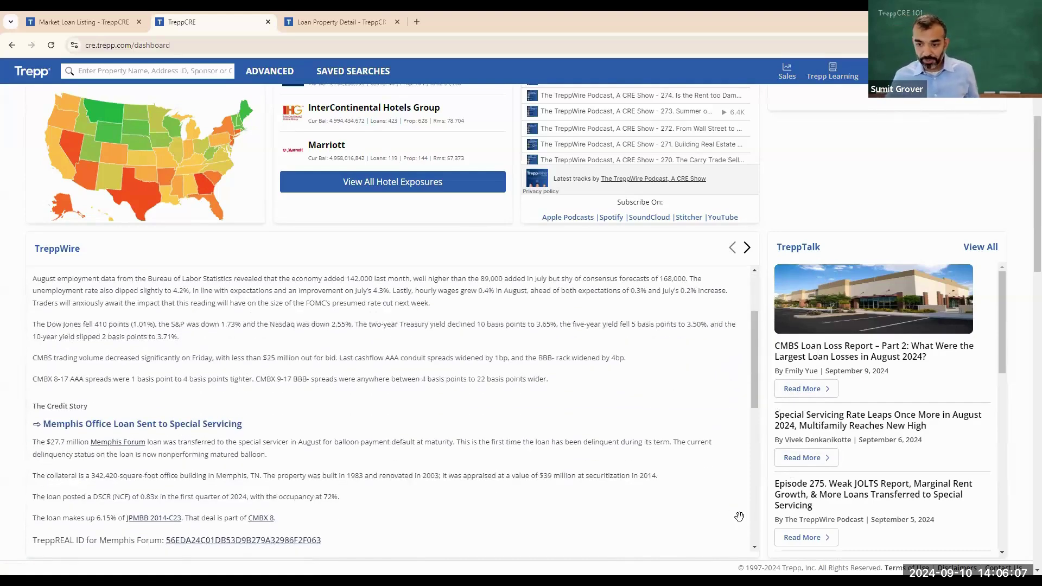
scroll(768, 529, "down", 4)
scroll(768, 530, "down", 3)
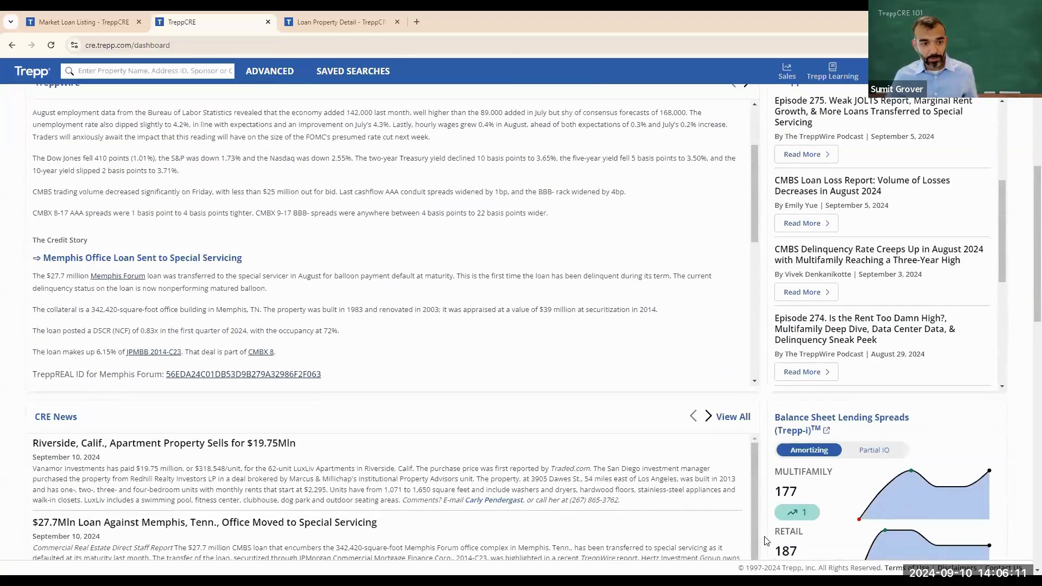
scroll(767, 541, "down", 1)
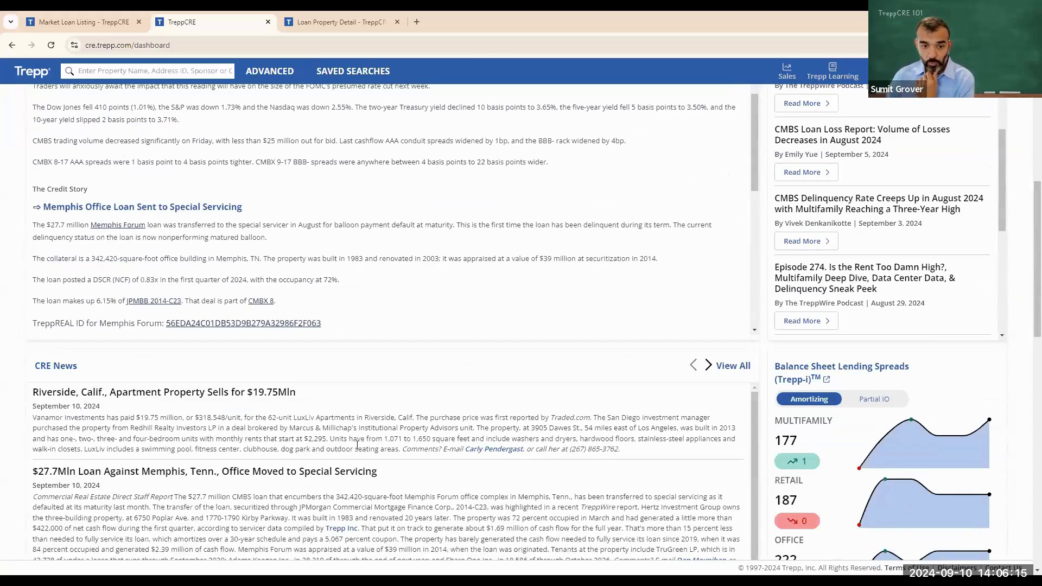
scroll(455, 459, "down", 1)
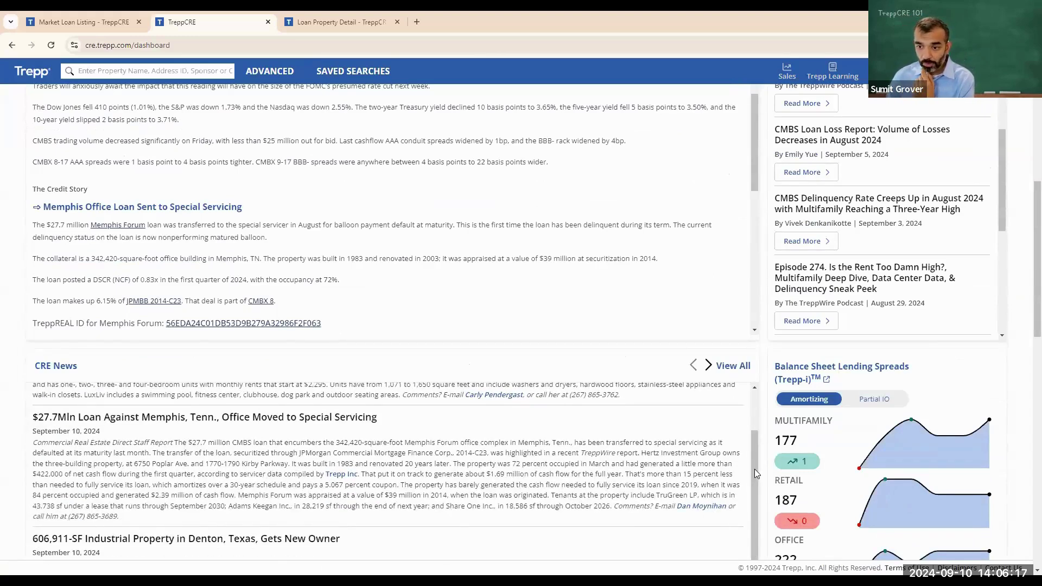
scroll(754, 469, "up", 1)
scroll(767, 456, "down", 1)
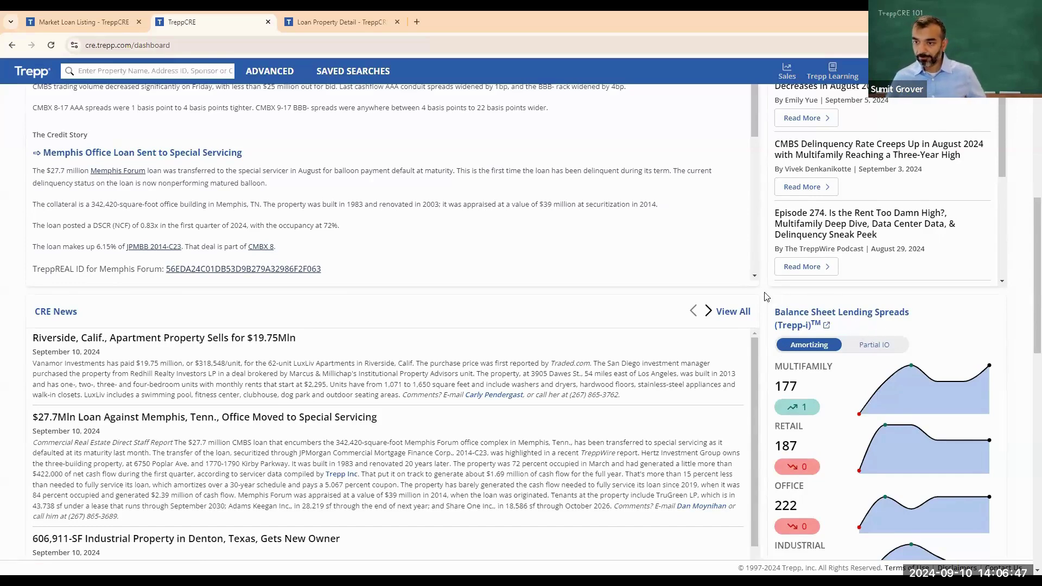
scroll(770, 300, "up", 3)
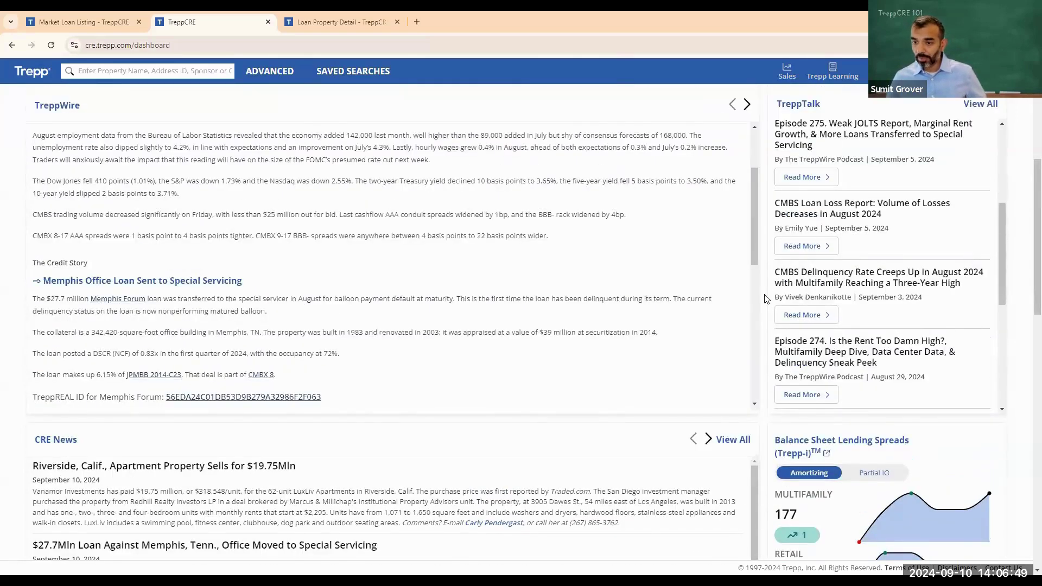
scroll(766, 298, "up", 5)
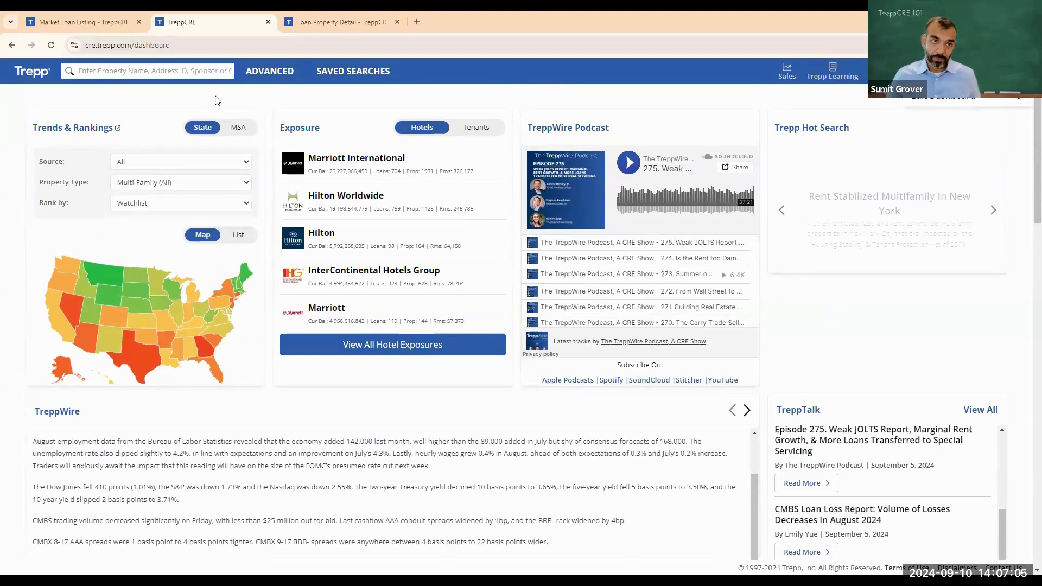
- Search properties, loans and IDs for "6720" from the dashboard
left_click(166, 72)
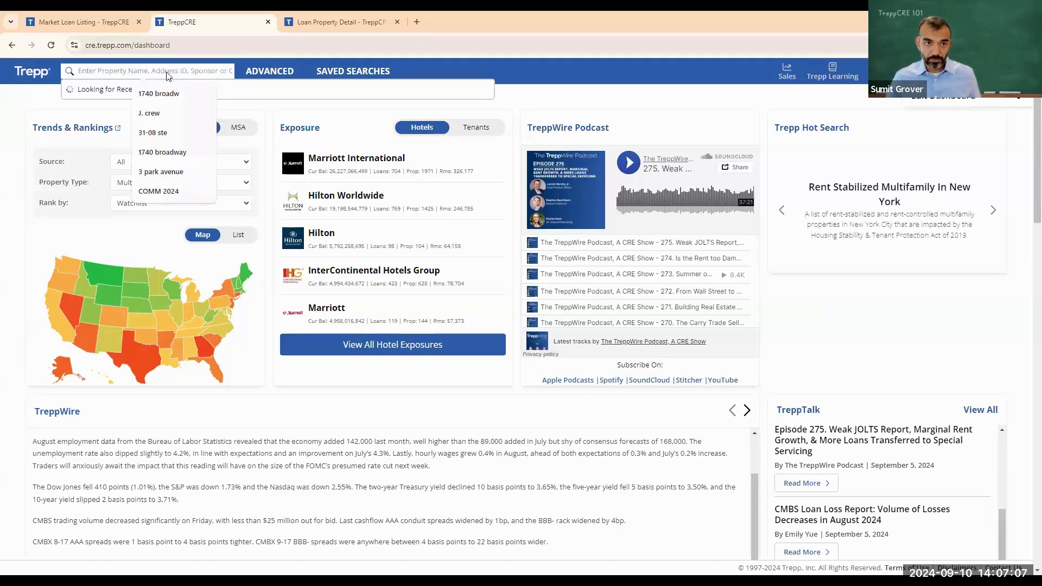
left_click(82, 71)
type("672")
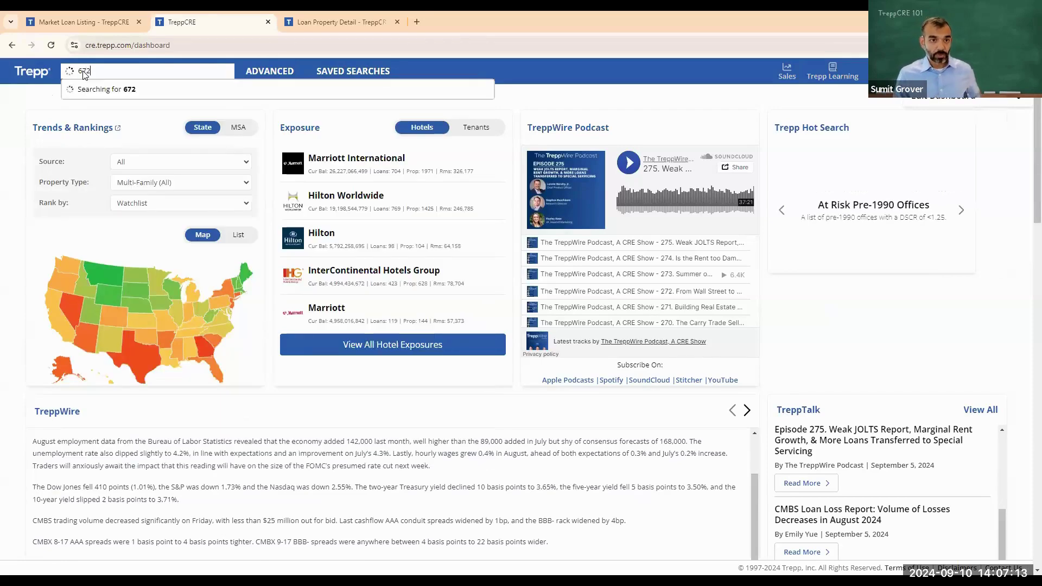
type("0")
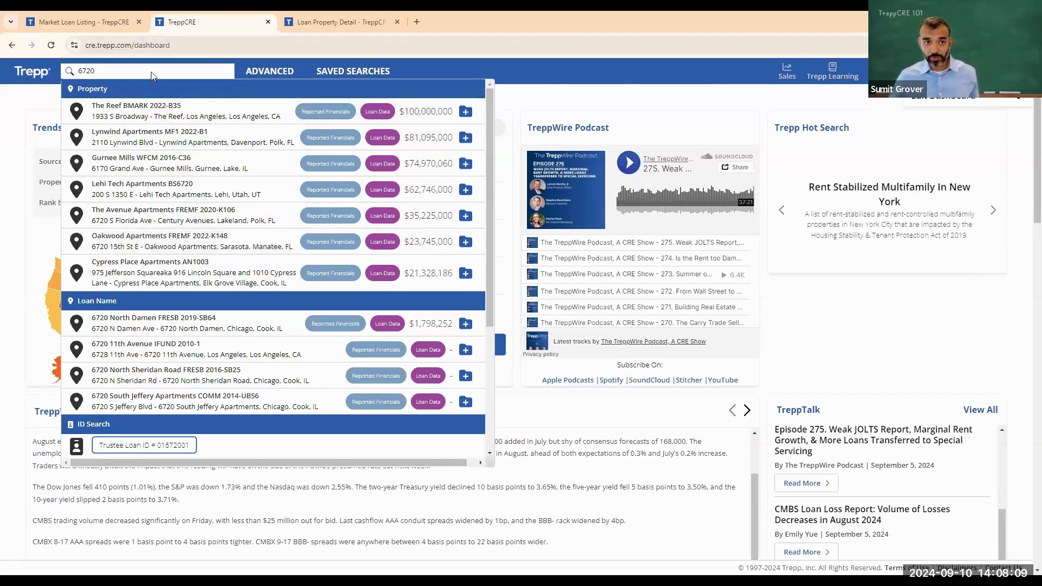
- Clear the search text, review the recent searches, and dismiss the list
left_click(39, 72)
double_click(107, 76)
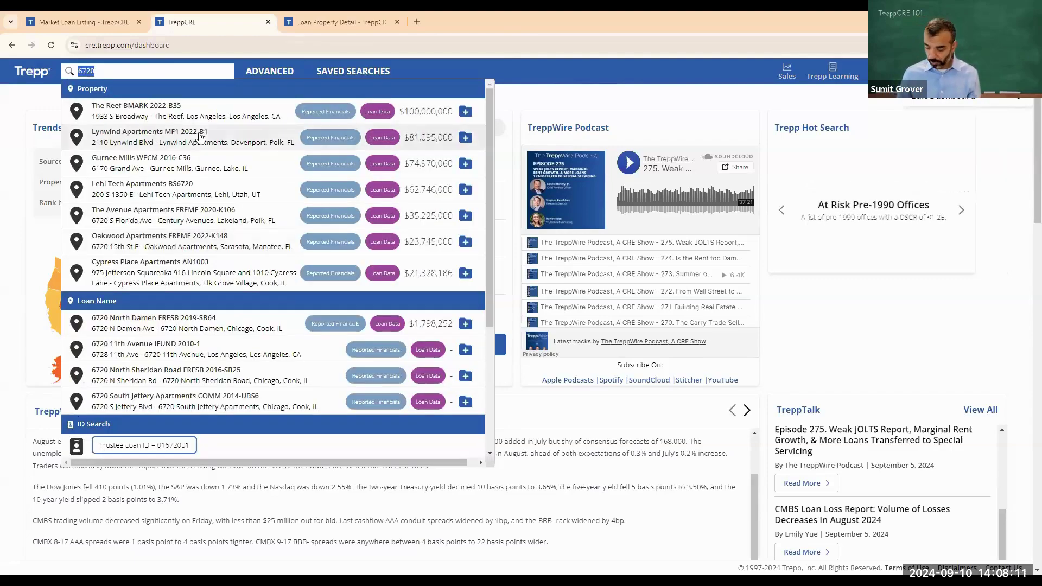
key("BackSpace")
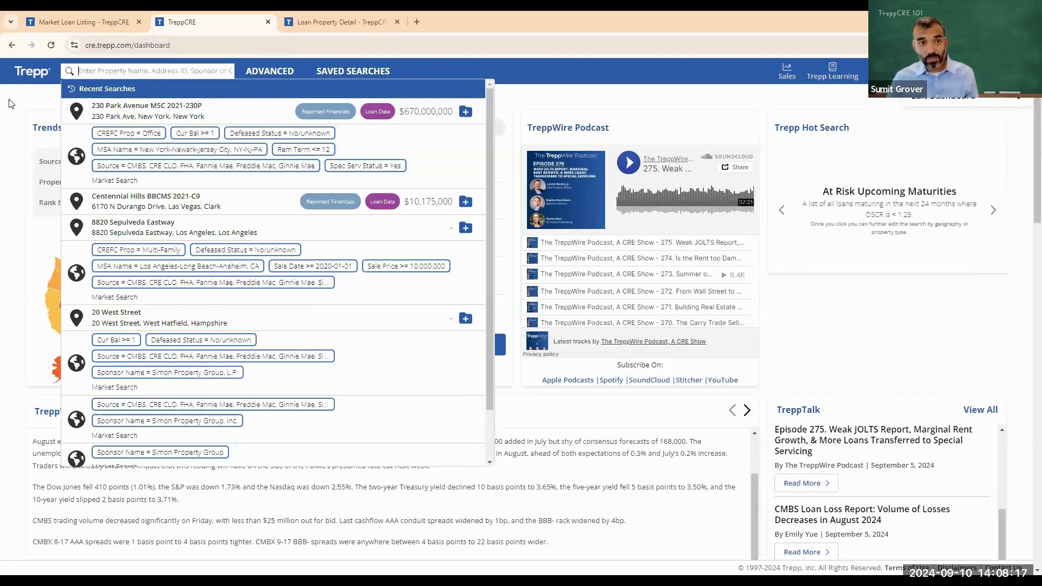
left_click(30, 101)
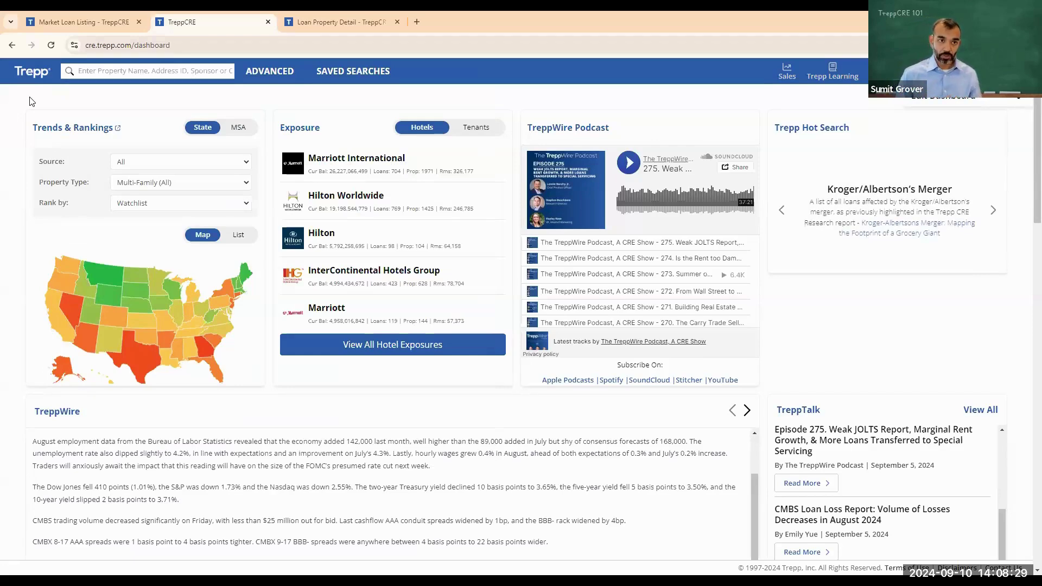
left_click(99, 71)
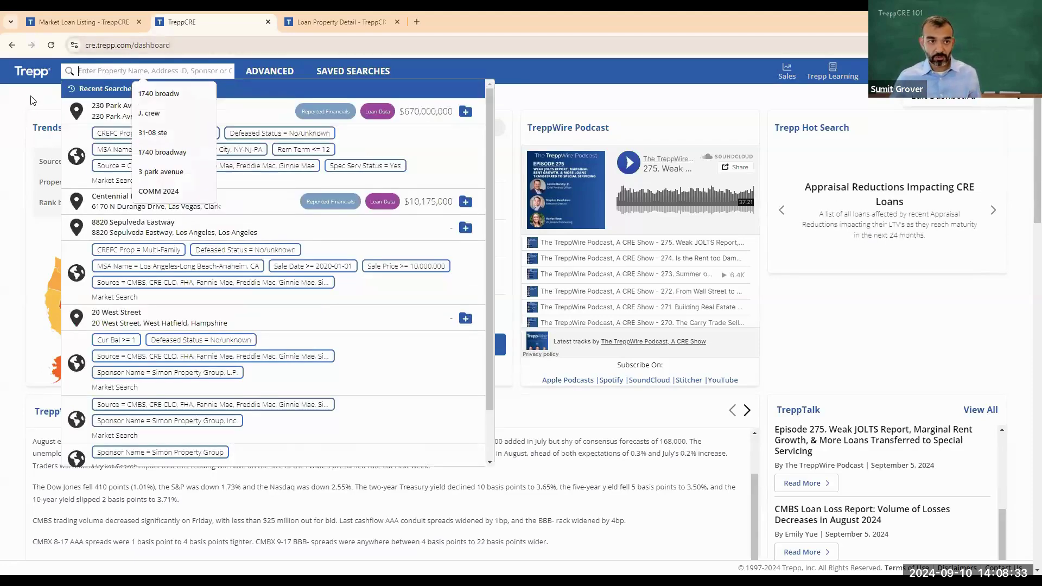
left_click(31, 99)
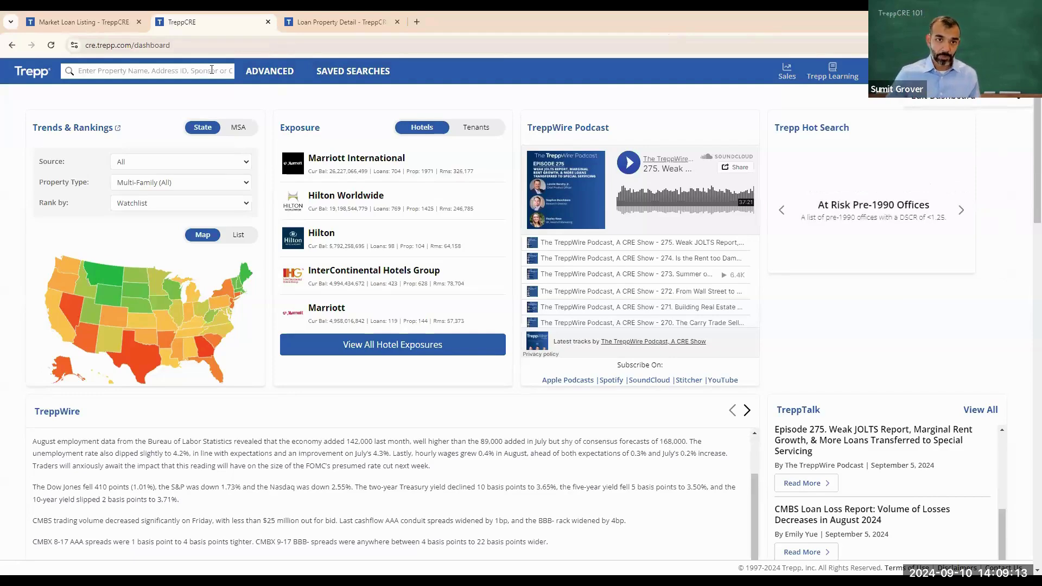
- Start an advanced search and set the property type to Office
left_click(267, 70)
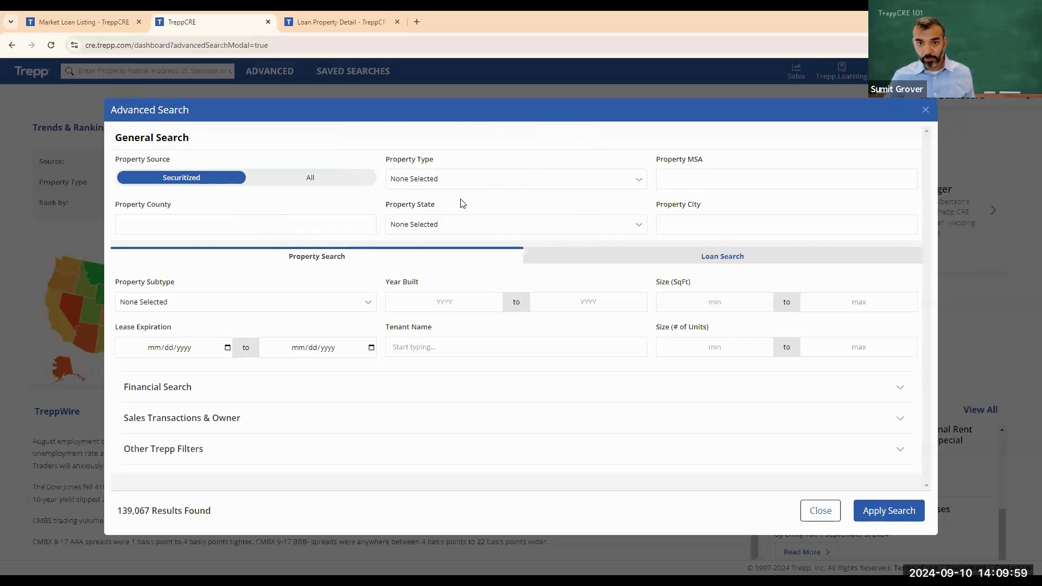
left_click(477, 181)
scroll(477, 249, "down", 1)
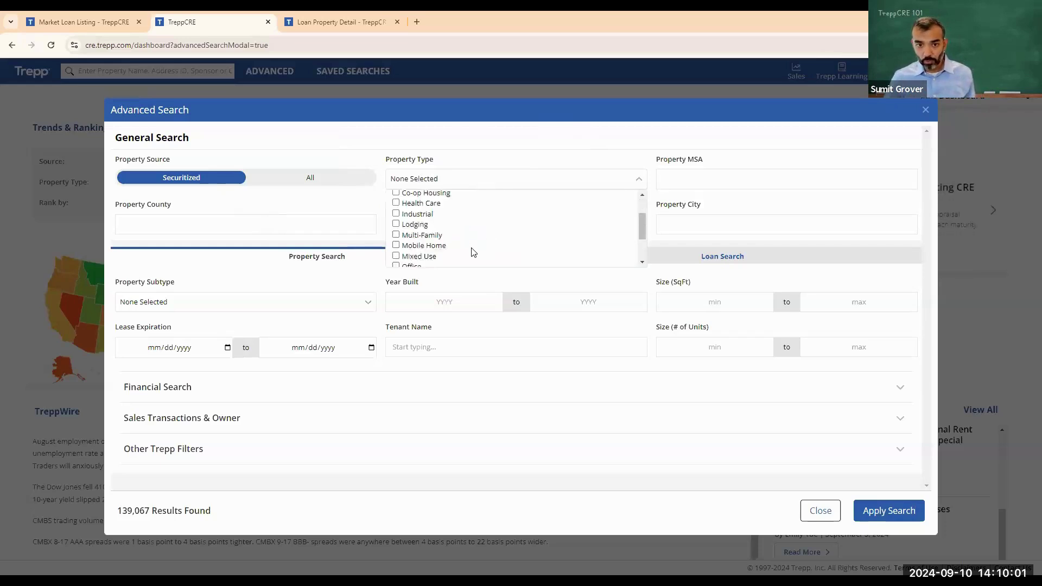
scroll(473, 252, "down", 1)
left_click(408, 254)
- Set the property MSA filter to New York-Newark-Jersey City, NY-NJ-PA
left_click(672, 179)
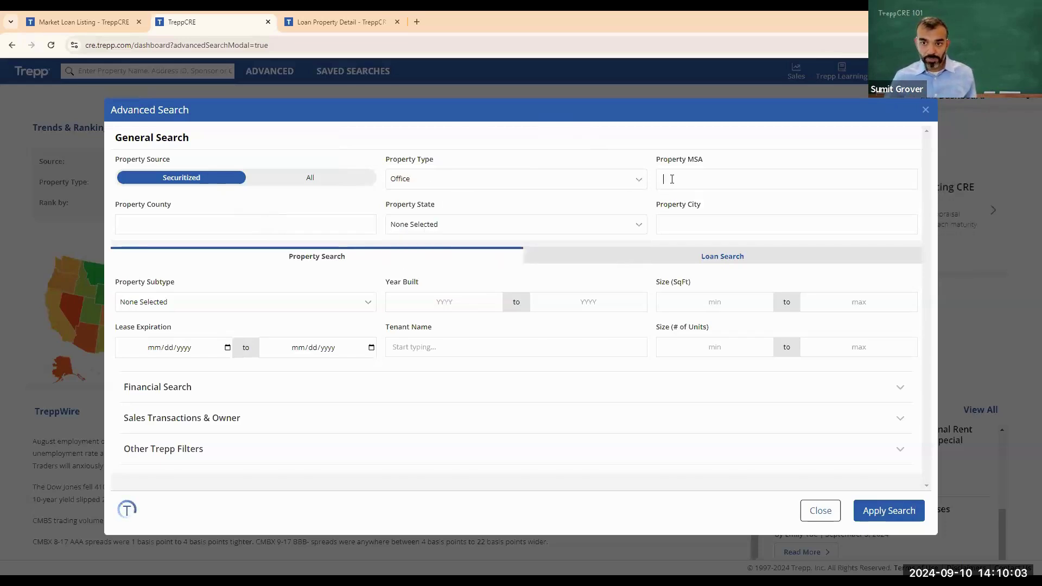
type("New Yor")
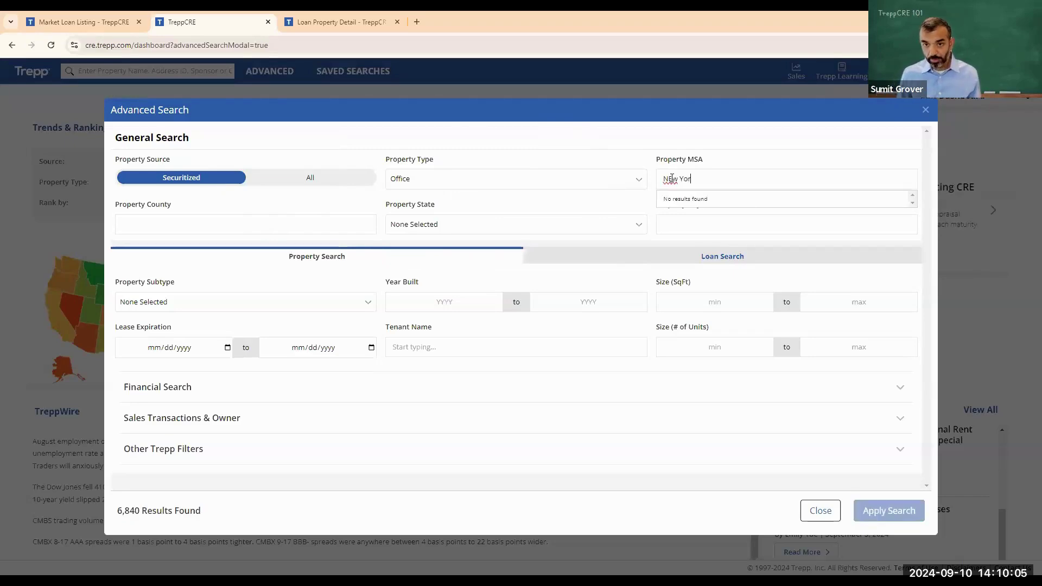
type("k")
left_click(687, 199)
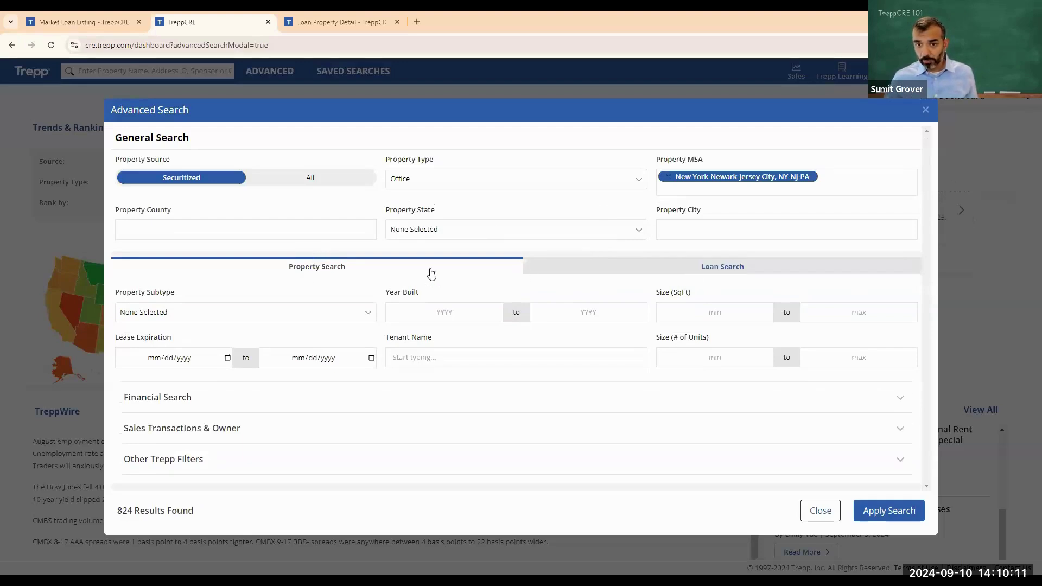
- Compare the property search filters with the loan search filters, ending on the property filters
left_click(626, 268)
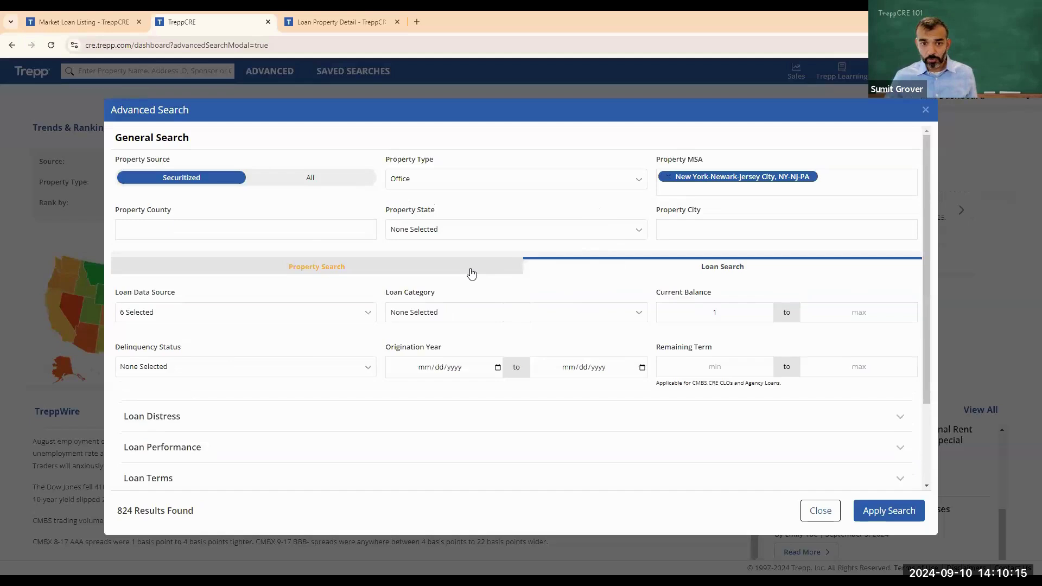
left_click(472, 273)
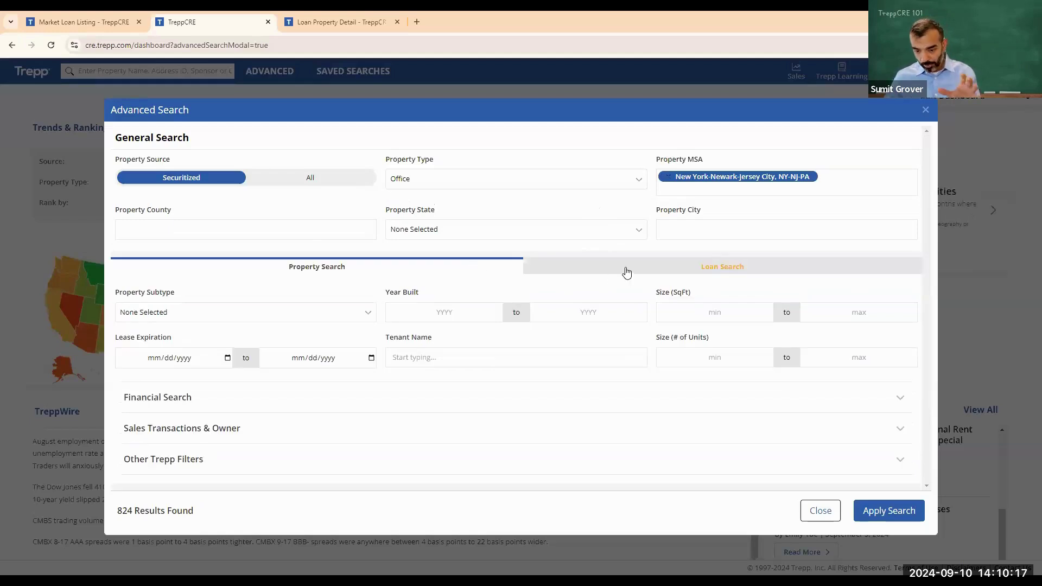
left_click(627, 273)
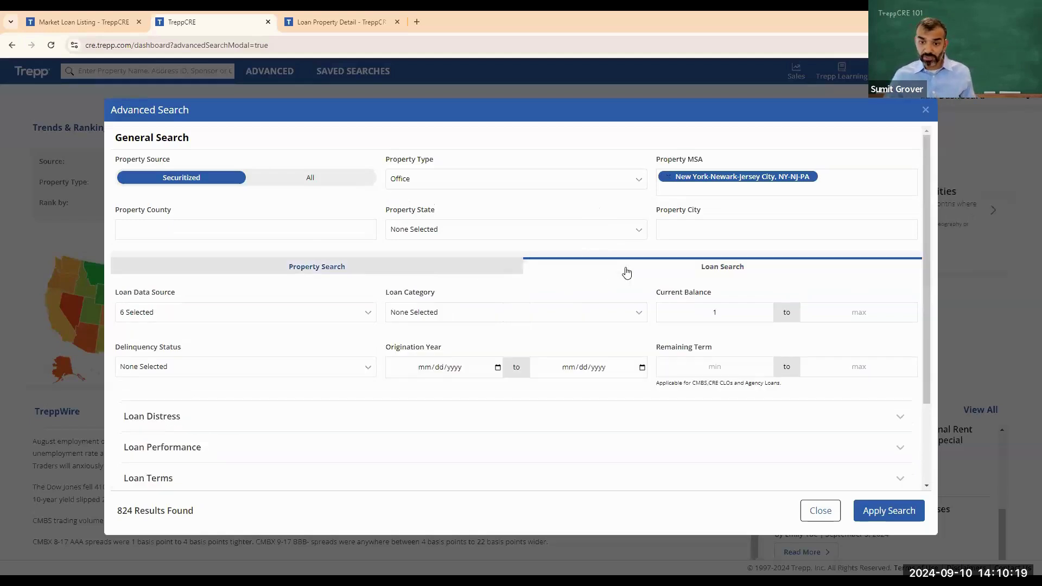
left_click(504, 276)
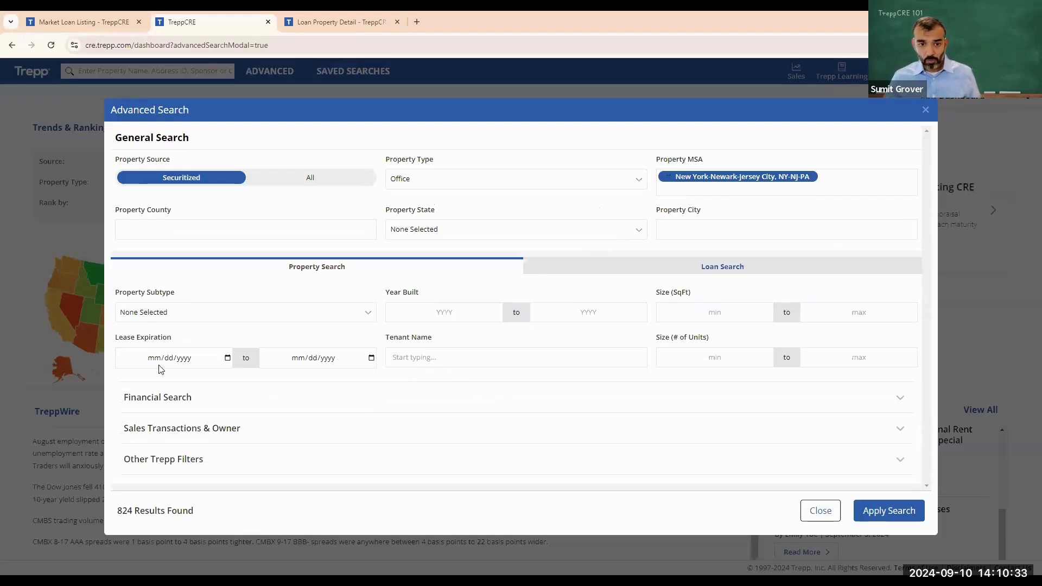
left_click(672, 268)
left_click(427, 270)
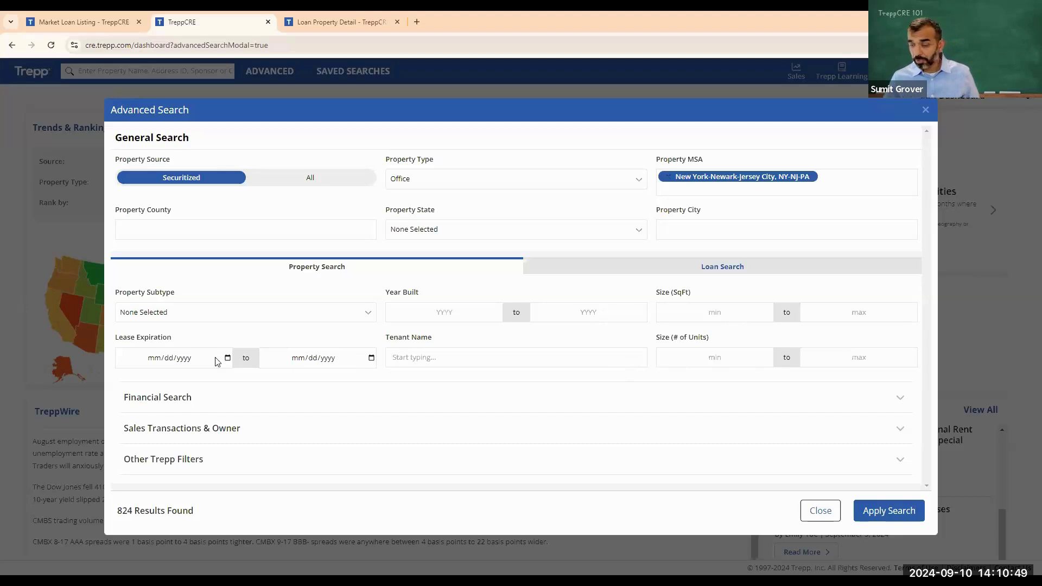
- Look through the available property subtype options without choosing any
left_click(337, 321)
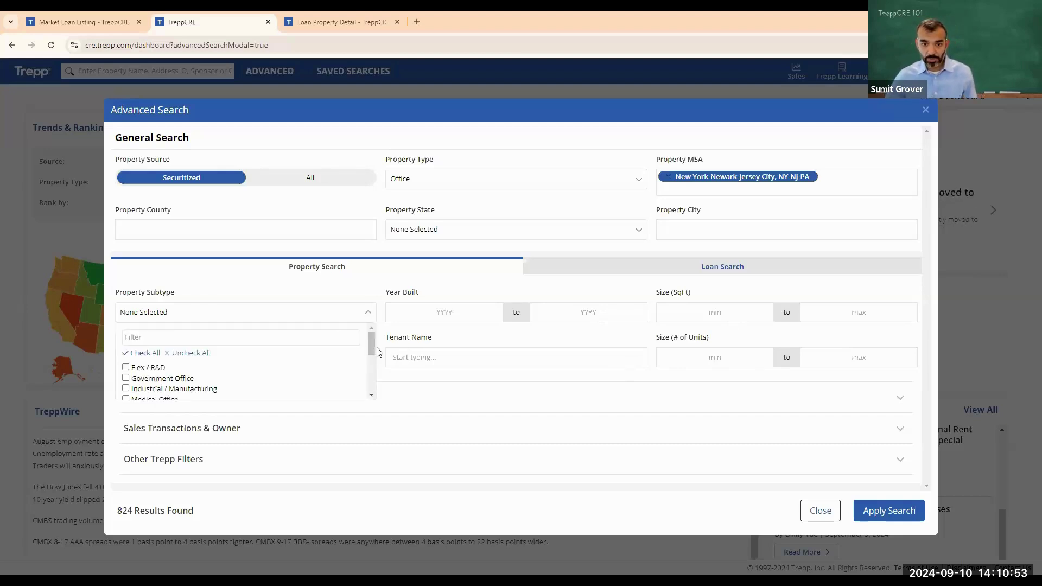
left_click_drag(372, 346, 370, 388)
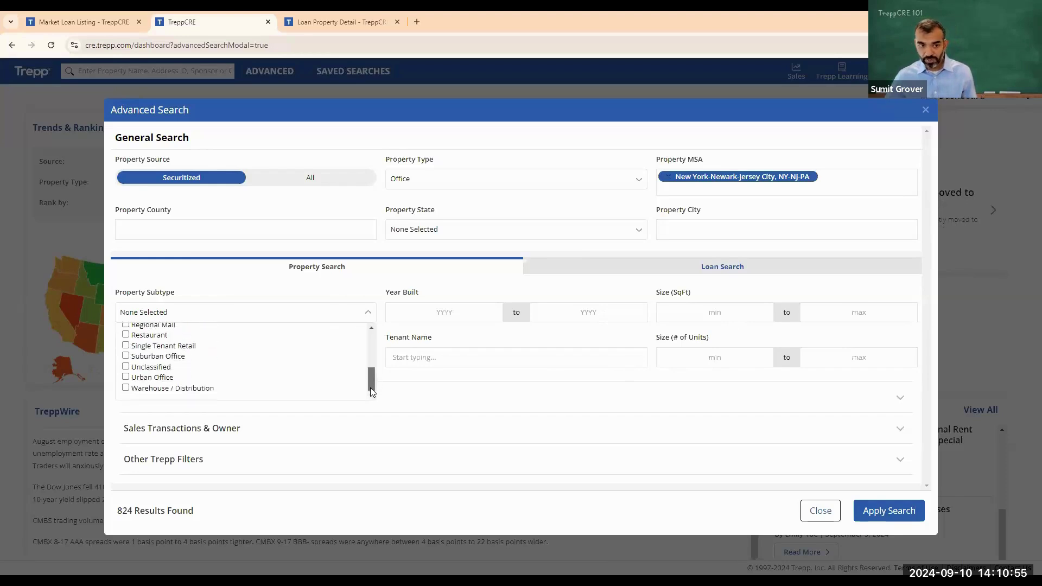
left_click(336, 298)
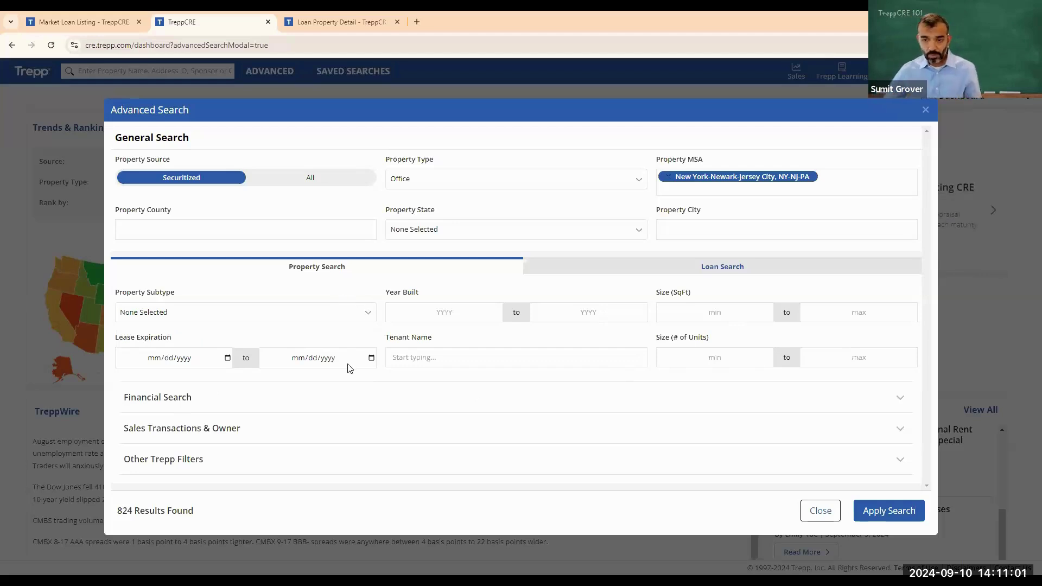
- Review the Financial Search and the Sales Transactions & Owner filters, collapsing each section again
left_click(358, 397)
scroll(449, 416, "down", 2)
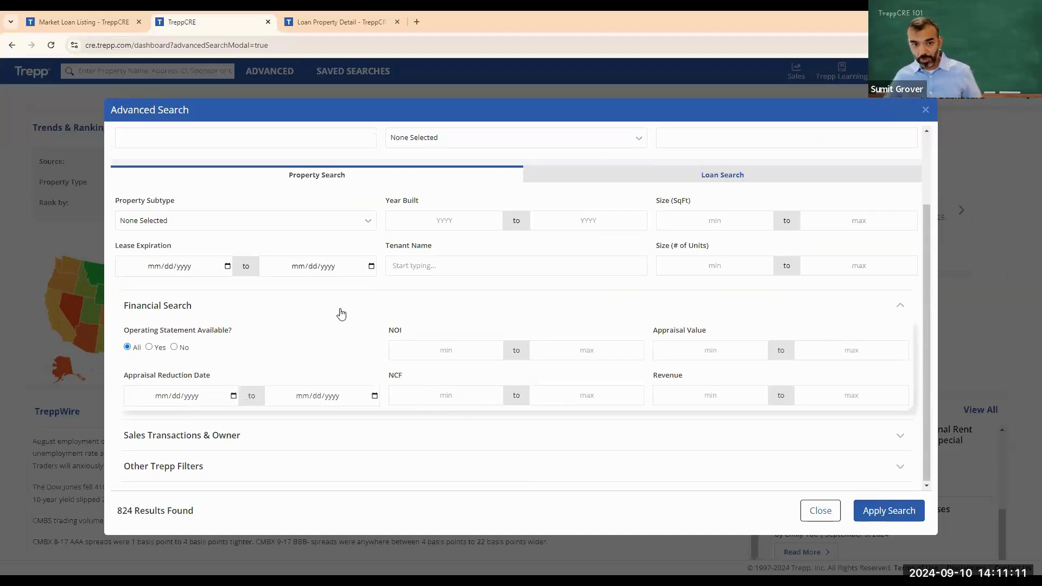
left_click(314, 307)
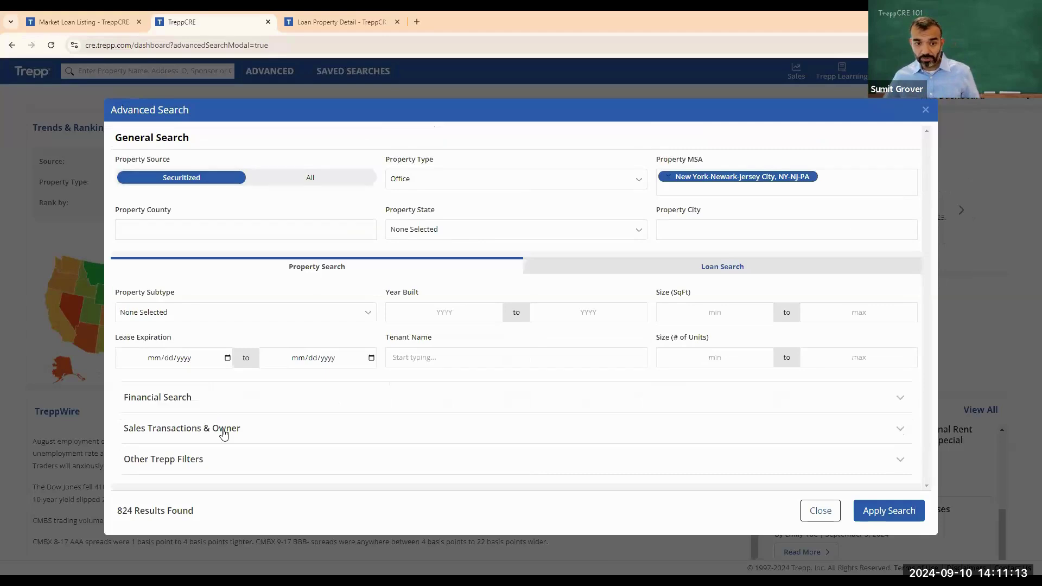
left_click(244, 432)
scroll(304, 435, "down", 1)
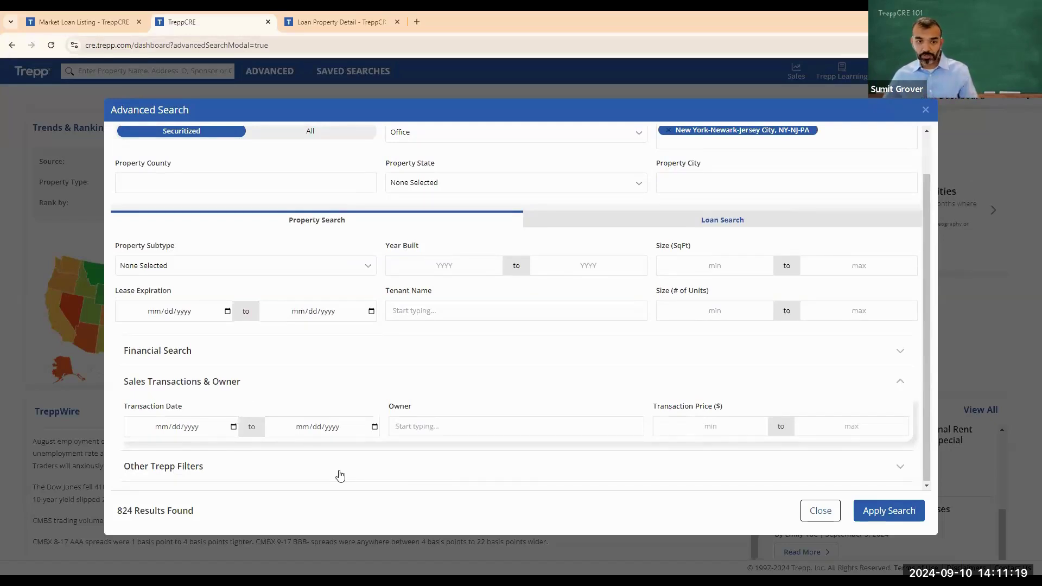
left_click(318, 385)
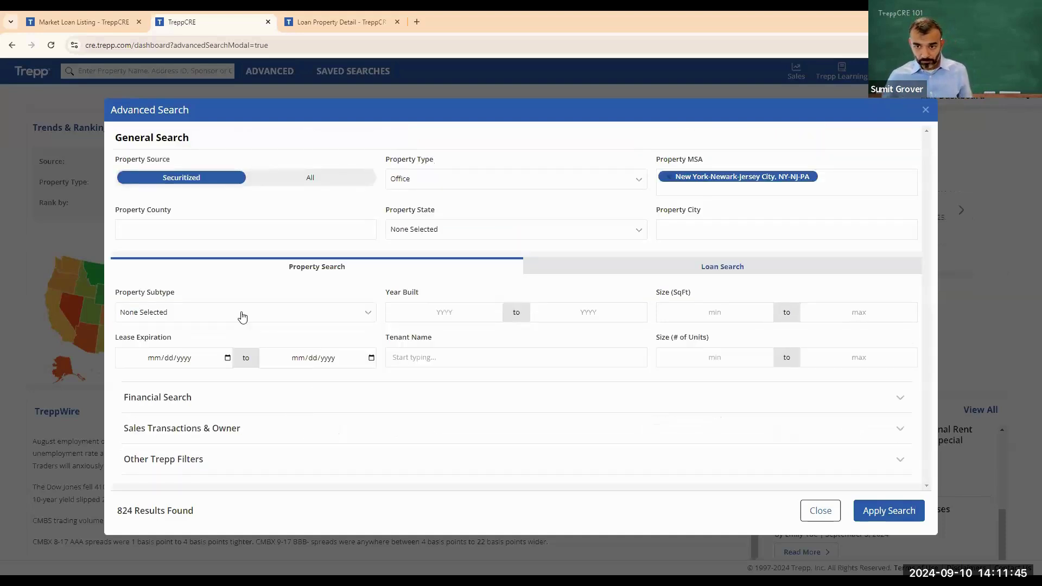
- Switch to the loan search filters and look through the Delinquency Status options without choosing any
left_click(667, 273)
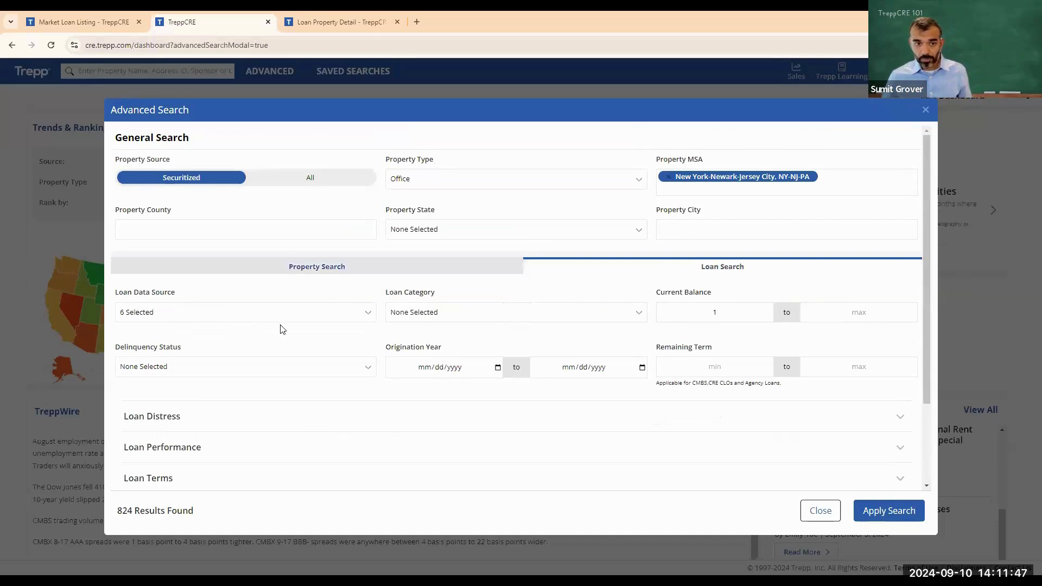
scroll(282, 327, "down", 1)
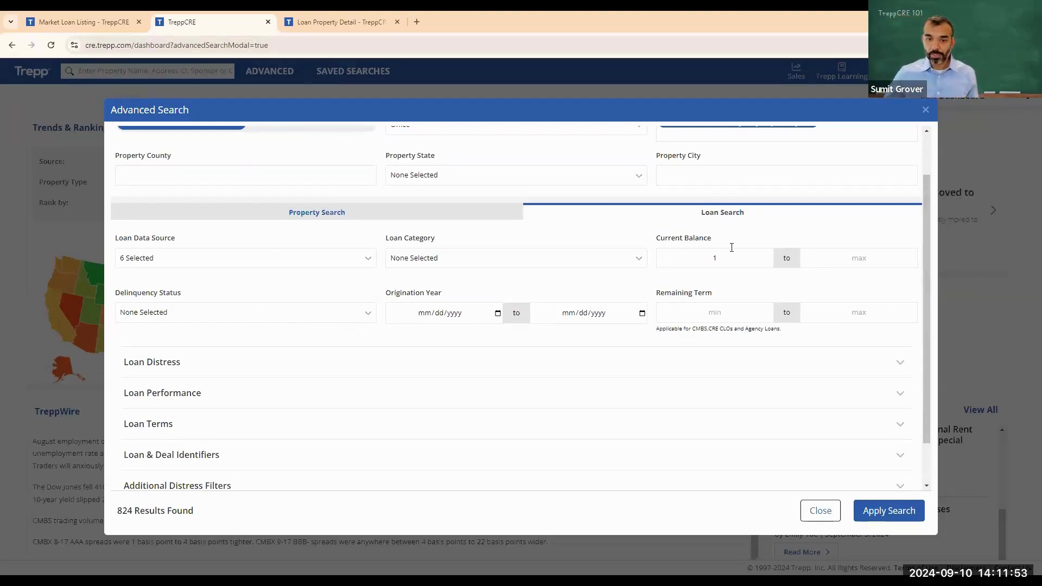
left_click(366, 316)
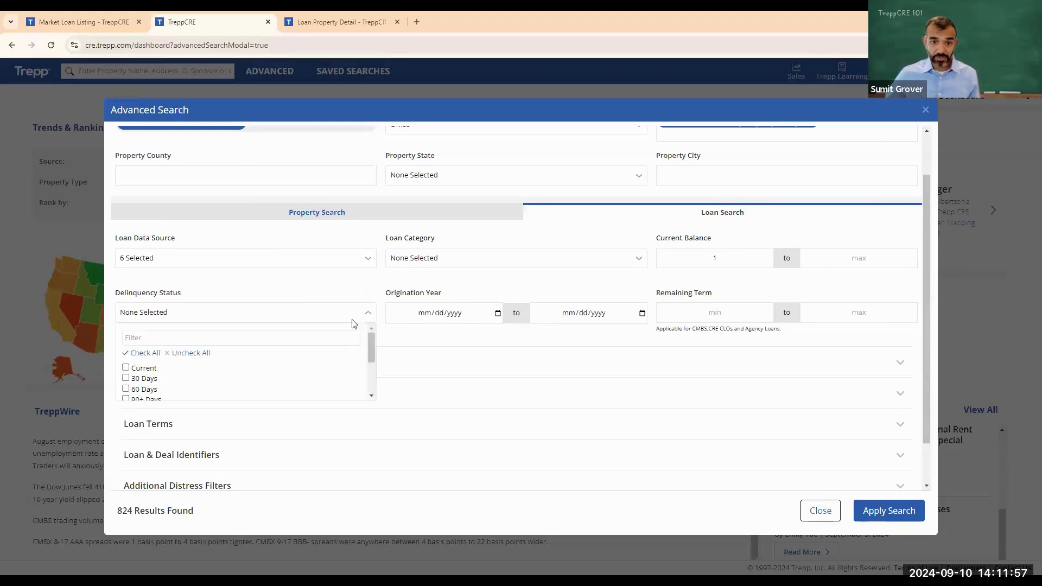
left_click(374, 284)
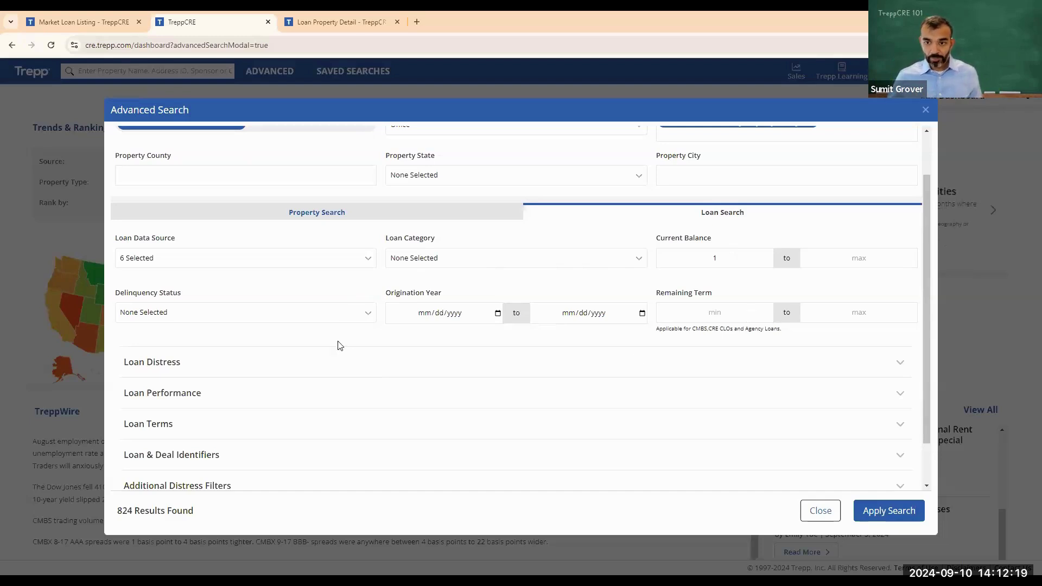
- Review the Loan Distress and the Additional Distress Filters sections, leaving both collapsed
scroll(300, 356, "down", 1)
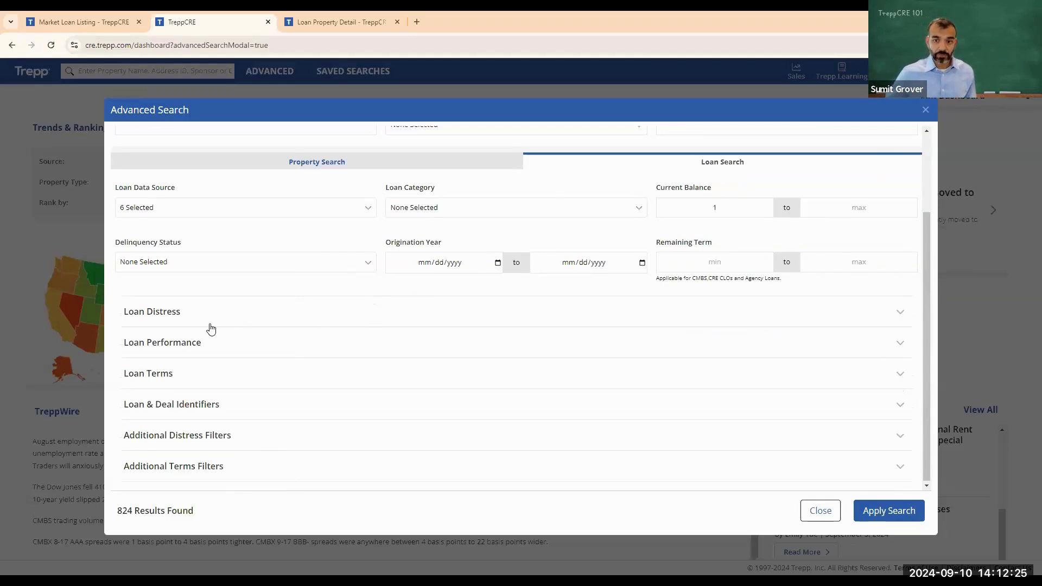
left_click(228, 314)
scroll(243, 314, "down", 1)
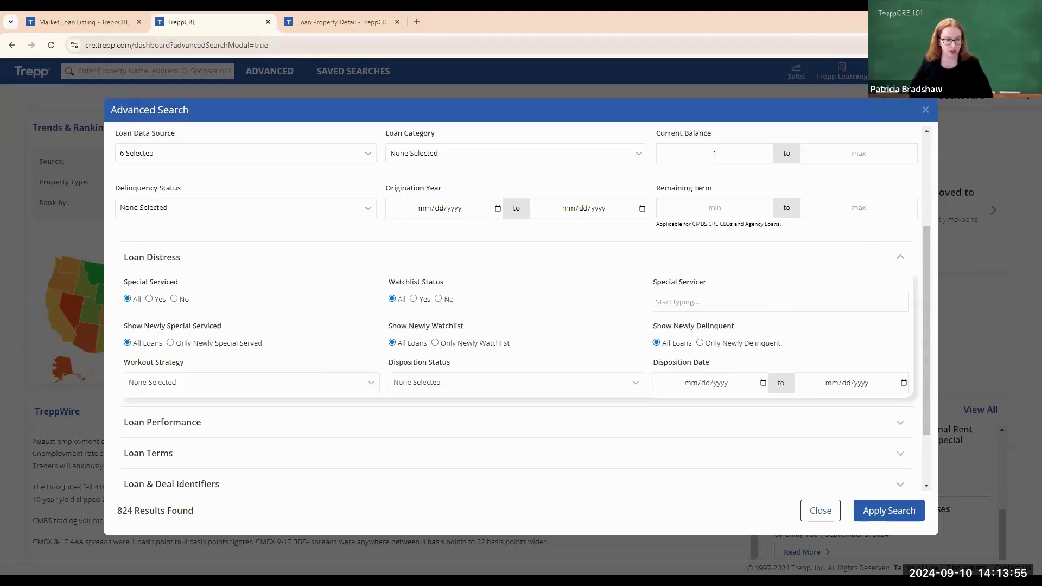
scroll(580, 369, "down", 2)
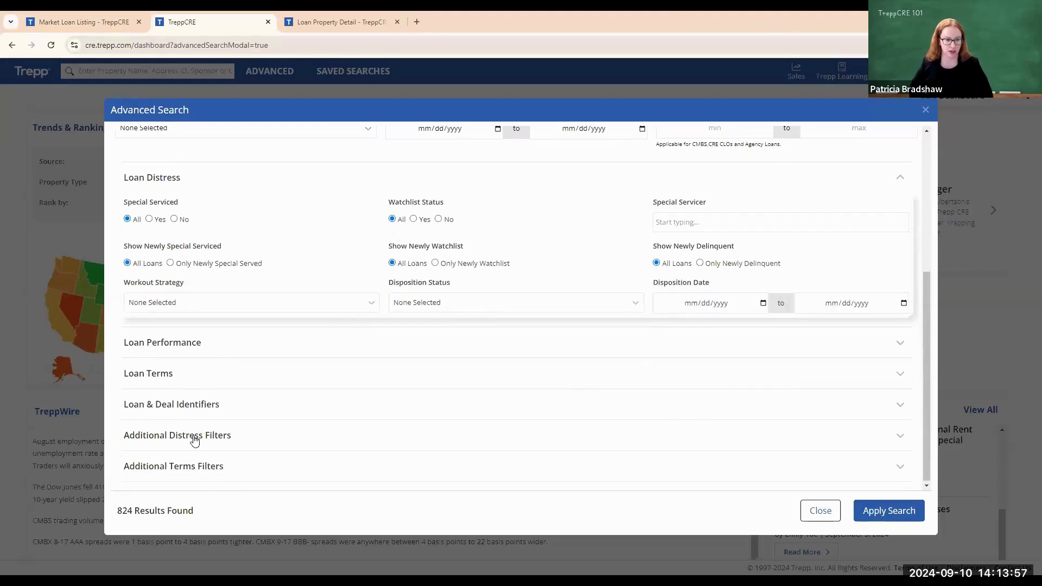
left_click(215, 439)
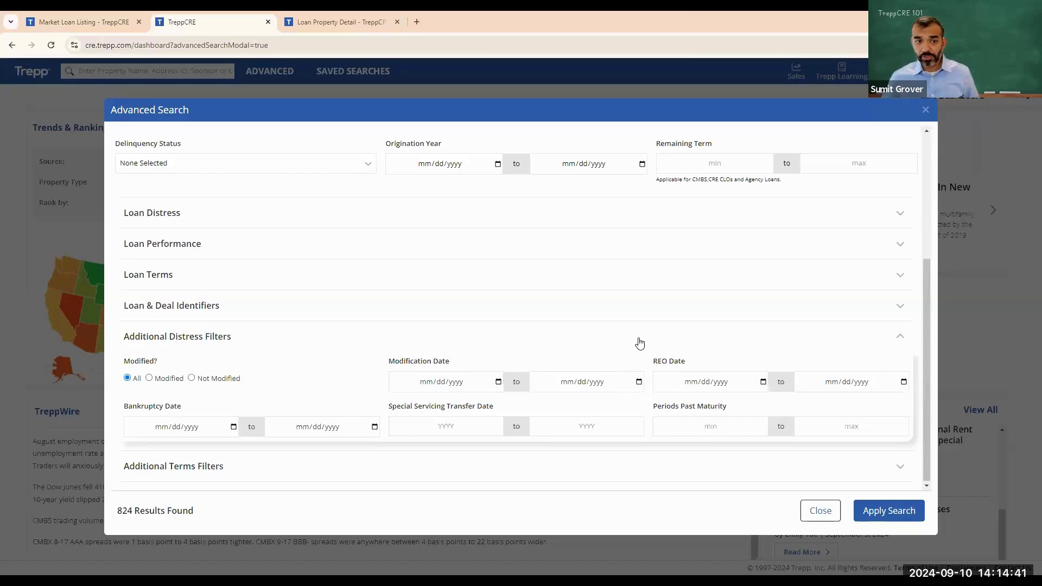
left_click(773, 344)
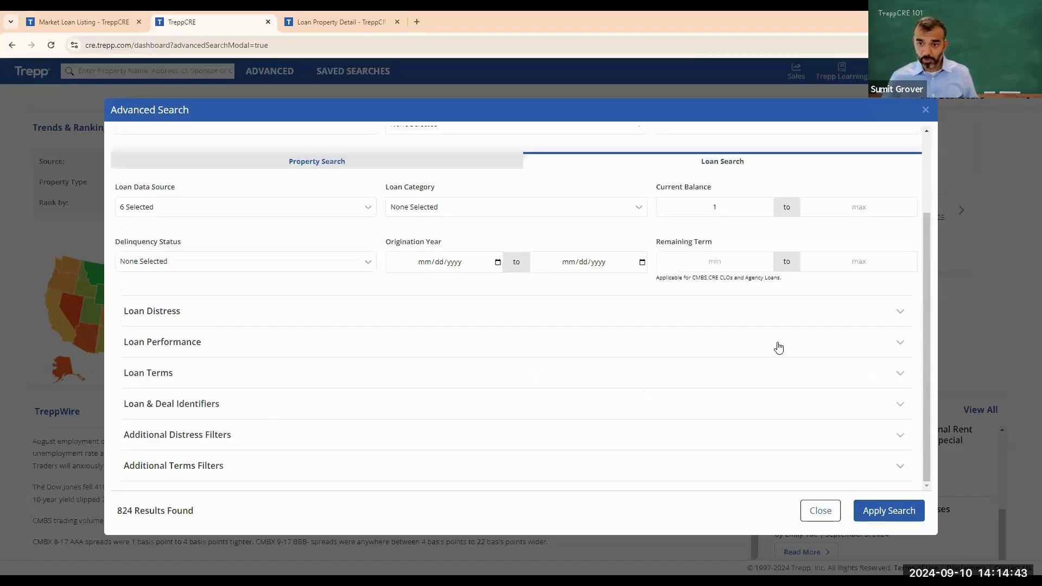
- Filter the Special Servicer in the Loan Distress section by all LNR entries, including LNR Partners, Inc. and LNR Partners, LLC
left_click(274, 317)
scroll(543, 341, "down", 2)
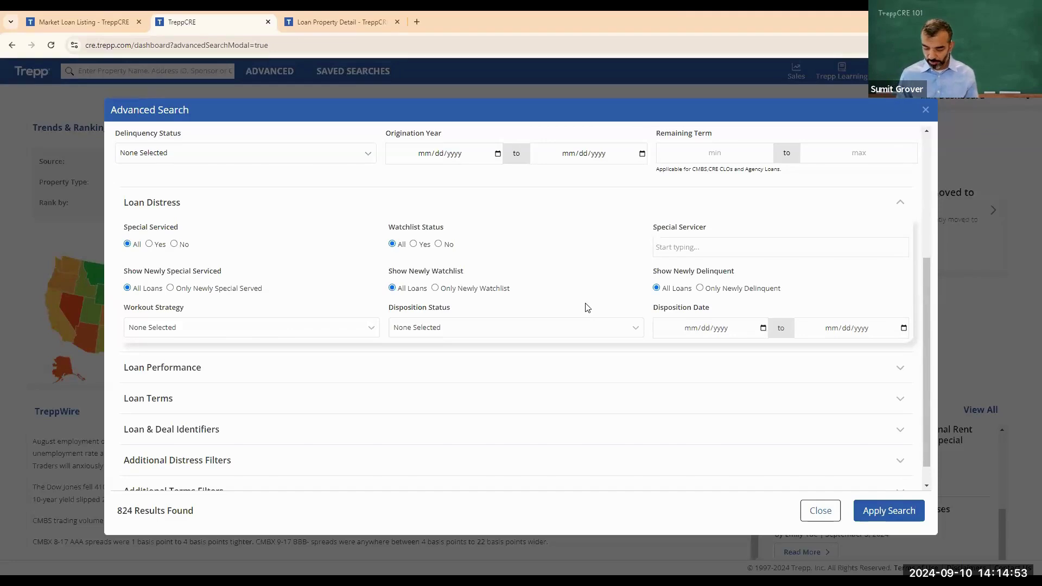
type("LNR")
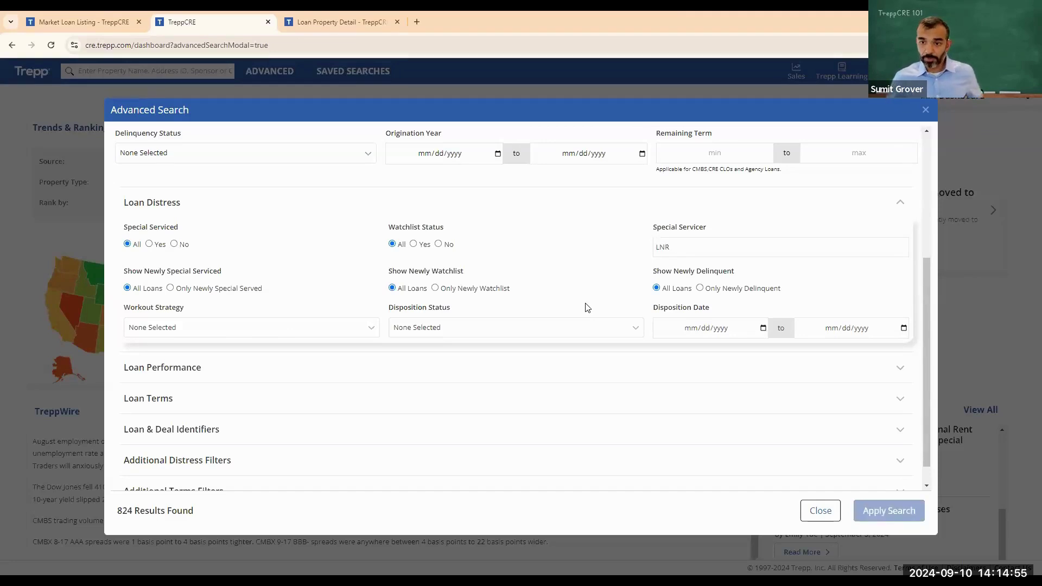
left_click(670, 269)
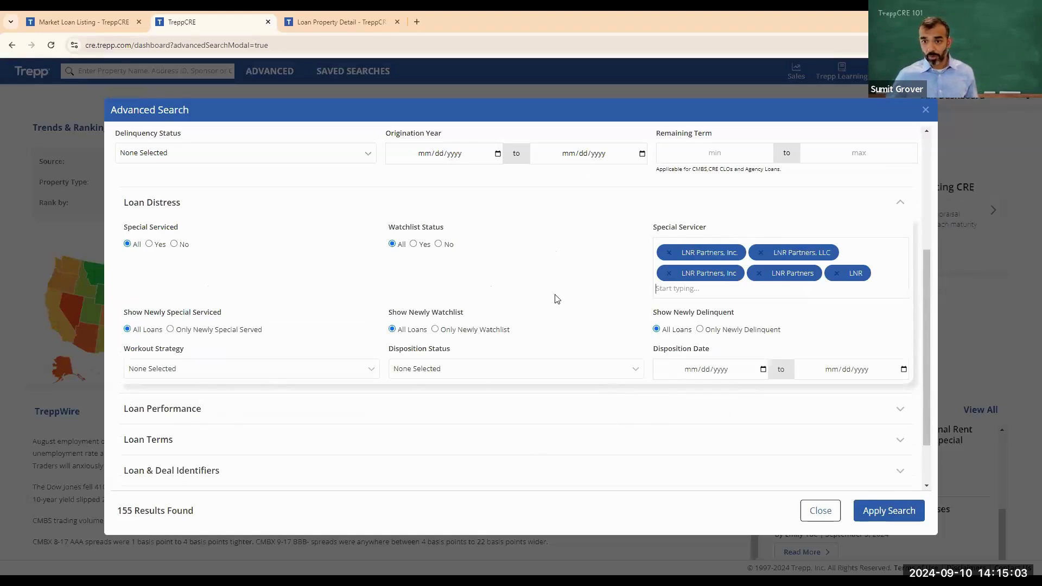
- Remove every LNR entry from the Special Servicer filter and collapse the Loan Distress section
left_click(762, 273)
left_click(762, 273)
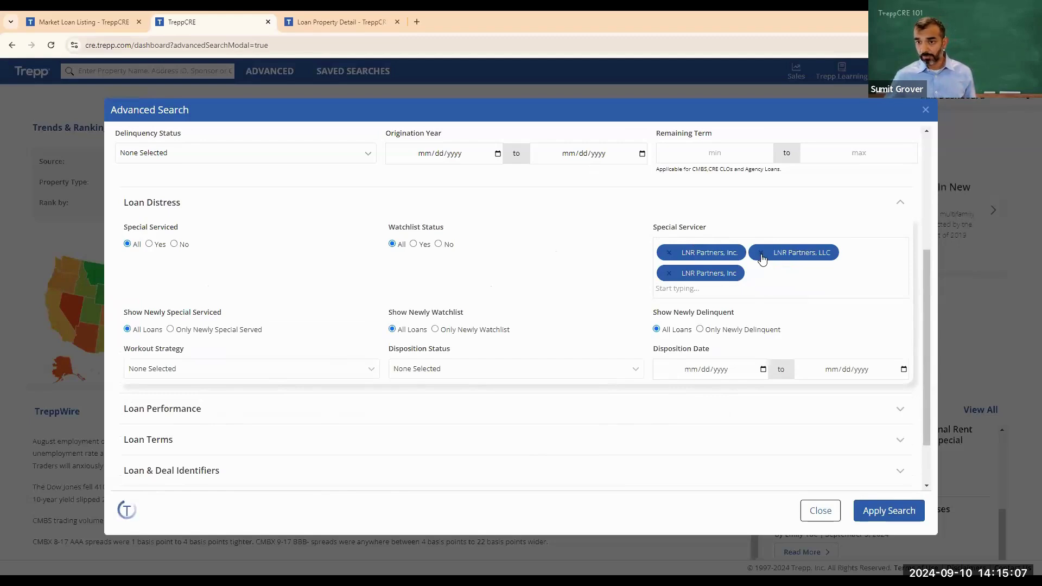
left_click(761, 252)
left_click(669, 252)
left_click(669, 252)
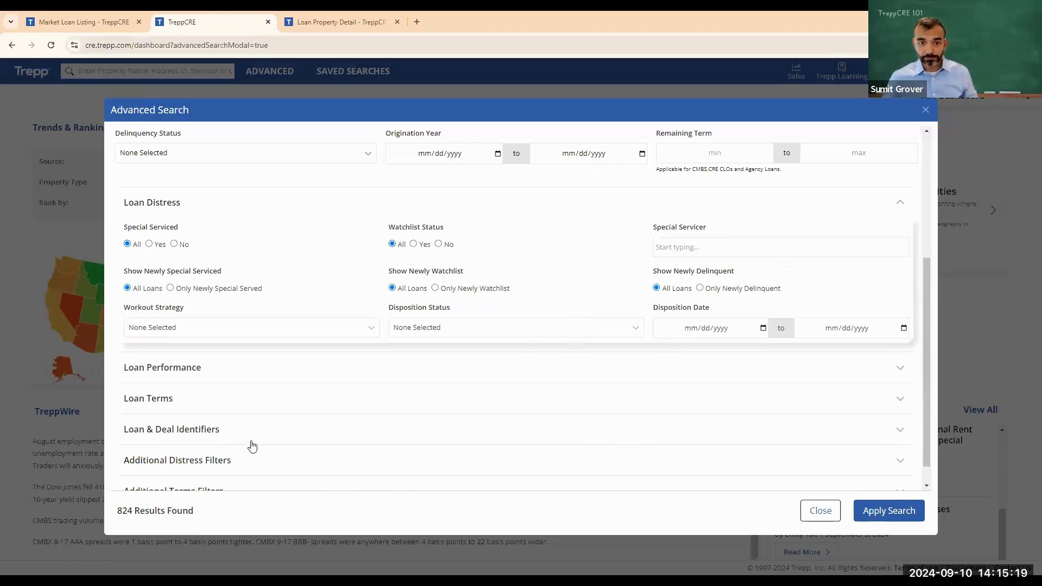
left_click(268, 204)
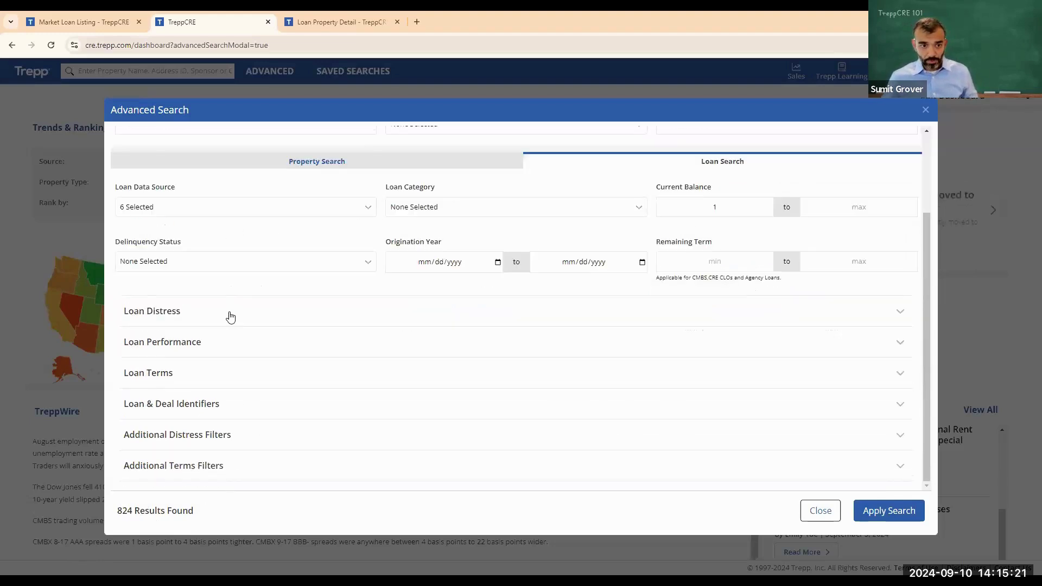
- Review the DSCR and LTV filters in the Loan Performance section and collapse it again
left_click(209, 346)
scroll(364, 358, "down", 1)
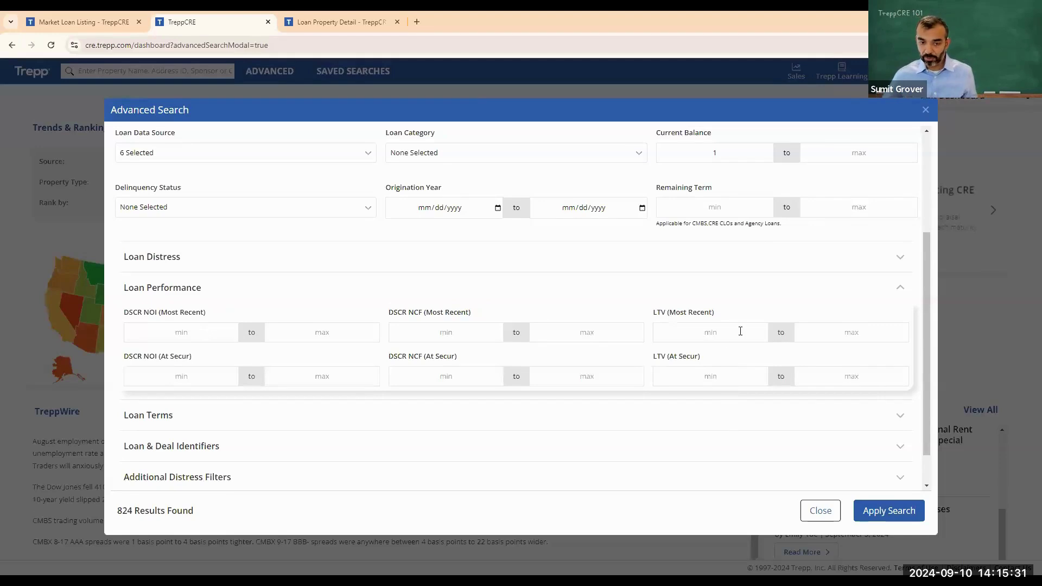
left_click(258, 296)
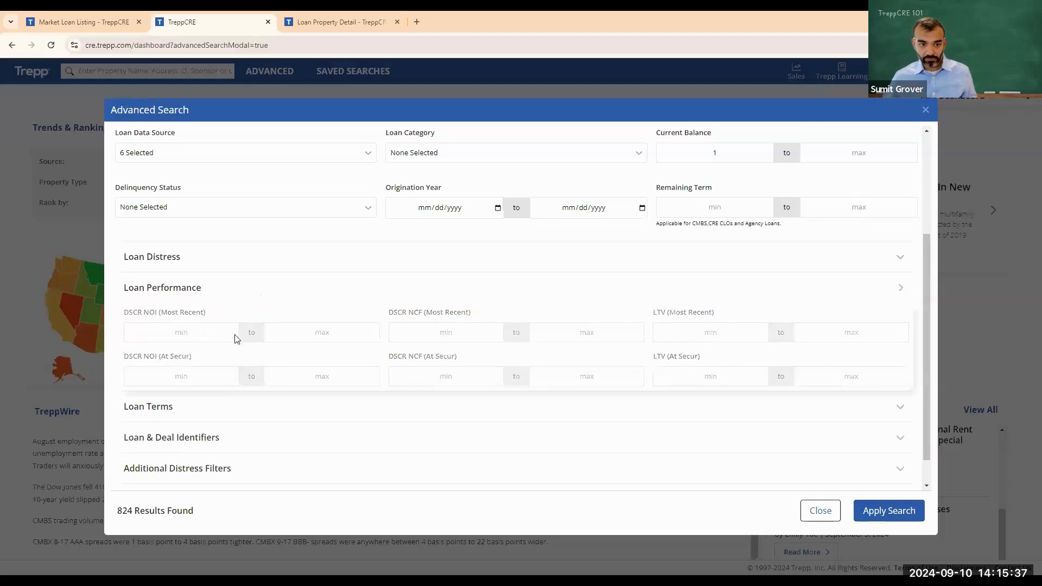
- Review the Loan Terms and the Loan & Deal Identifiers filters, collapsing each section again
left_click(194, 380)
scroll(375, 359, "down", 3)
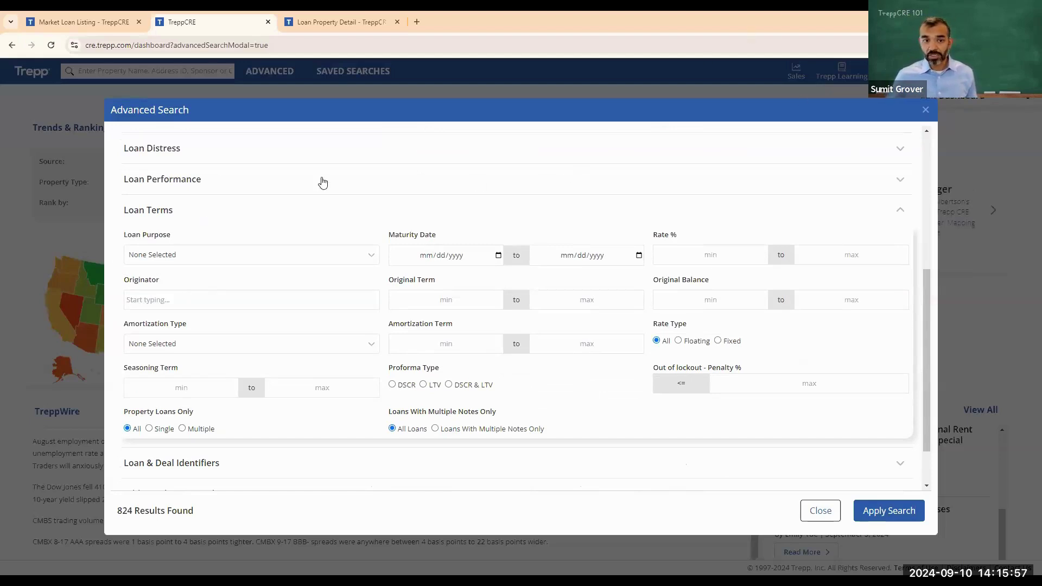
left_click(205, 210)
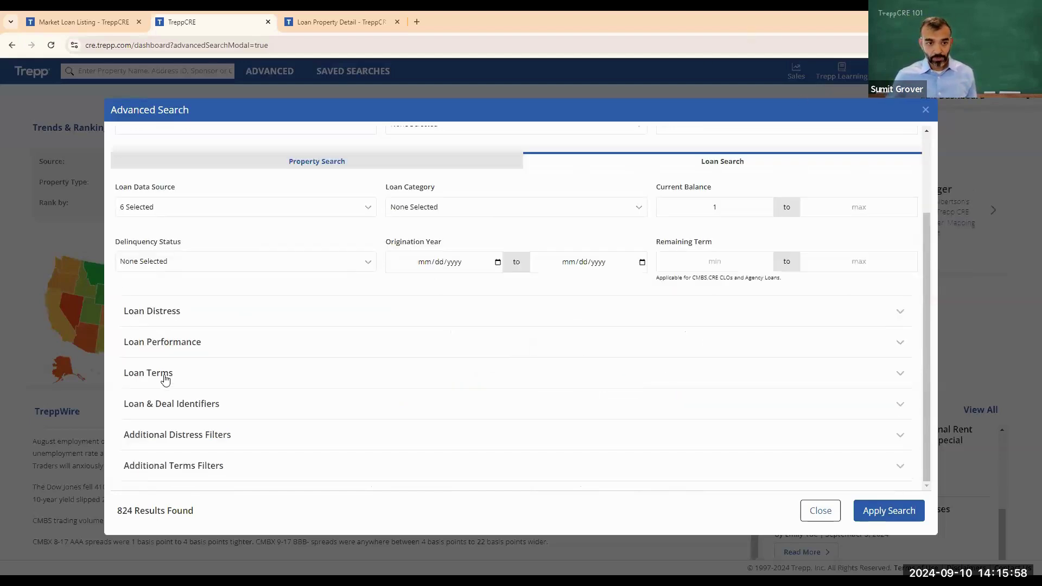
left_click(183, 404)
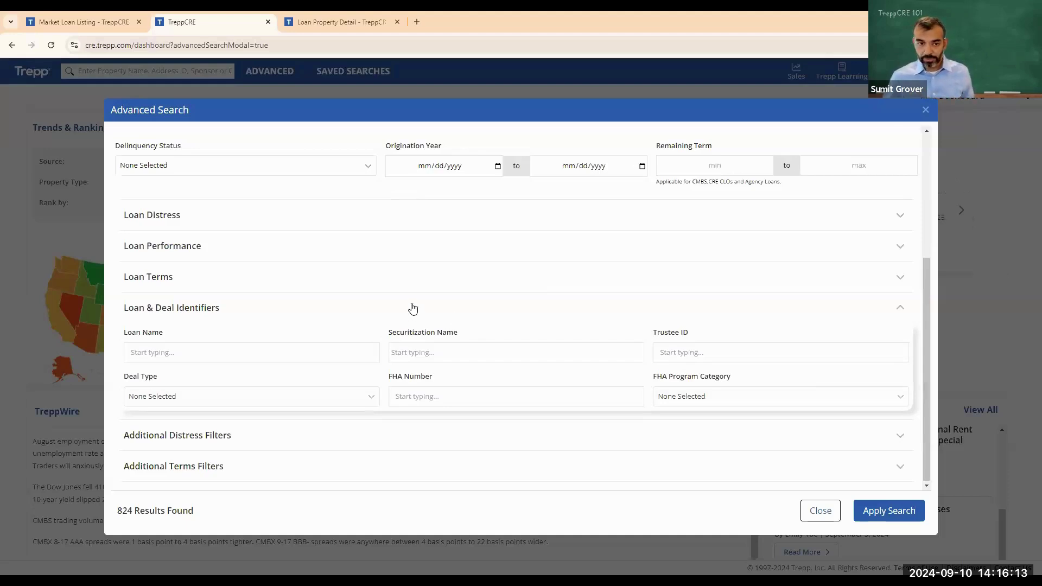
left_click(314, 309)
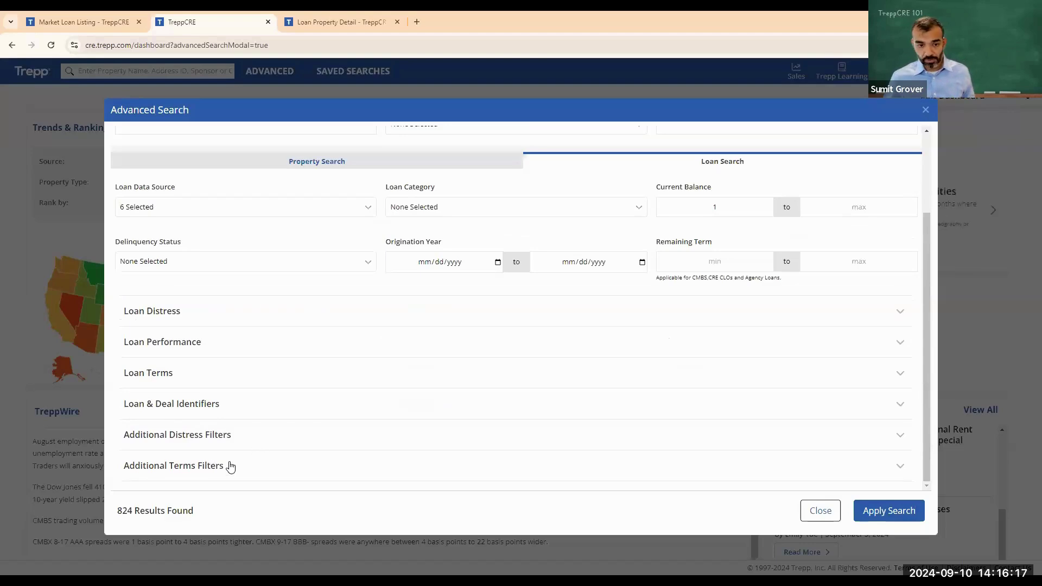
- Set the minimum Periods Past Maturity to 1 in the Additional Distress Filters and collapse the section
left_click(284, 433)
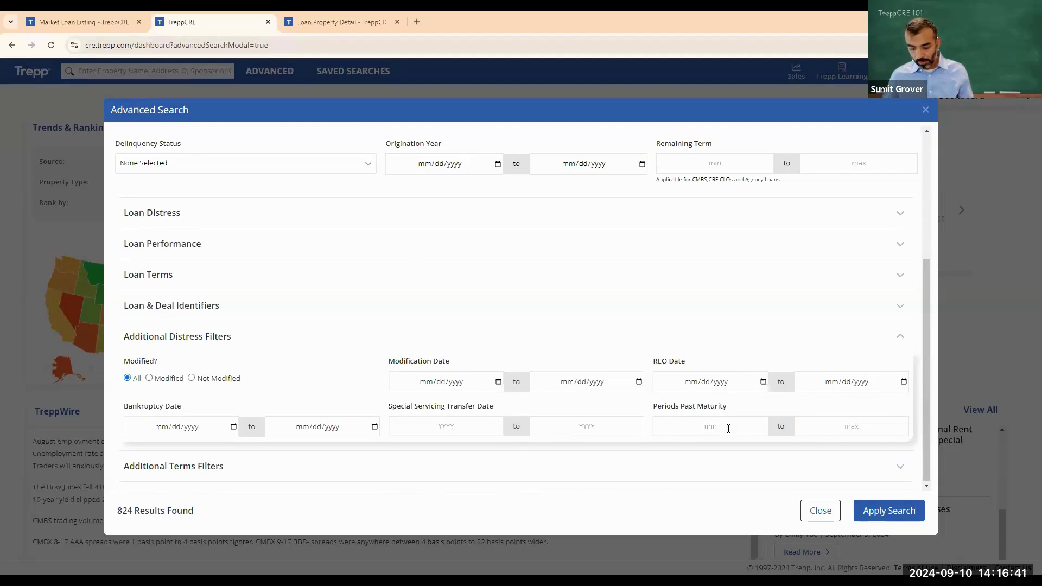
left_click(729, 428)
type("1")
left_click(752, 346)
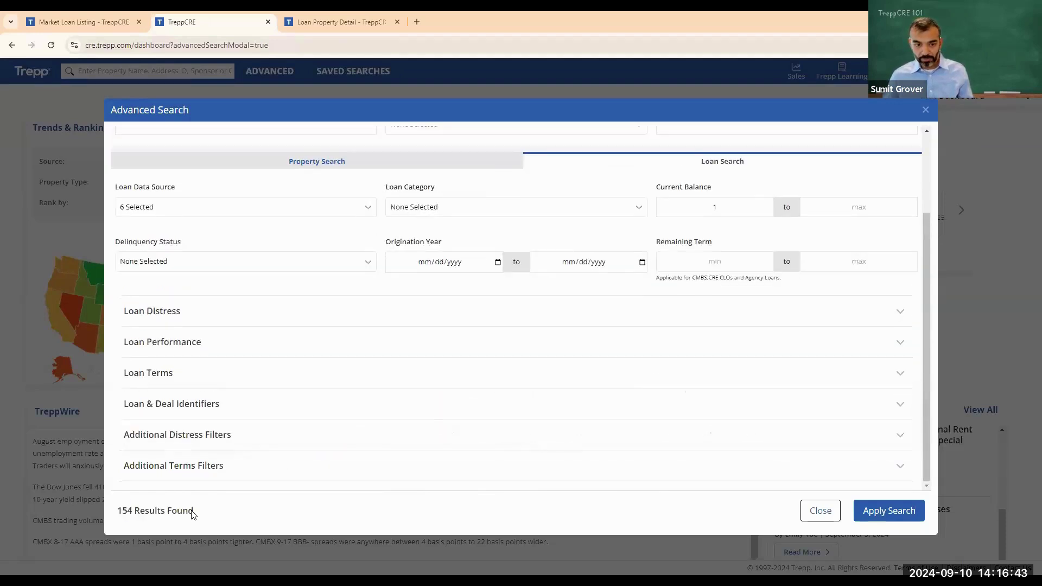
- View the Additional Terms Filters, and clear the minimum Periods Past Maturity in the Additional Distress Filters
left_click(275, 471)
scroll(437, 454, "down", 2)
left_click(347, 337)
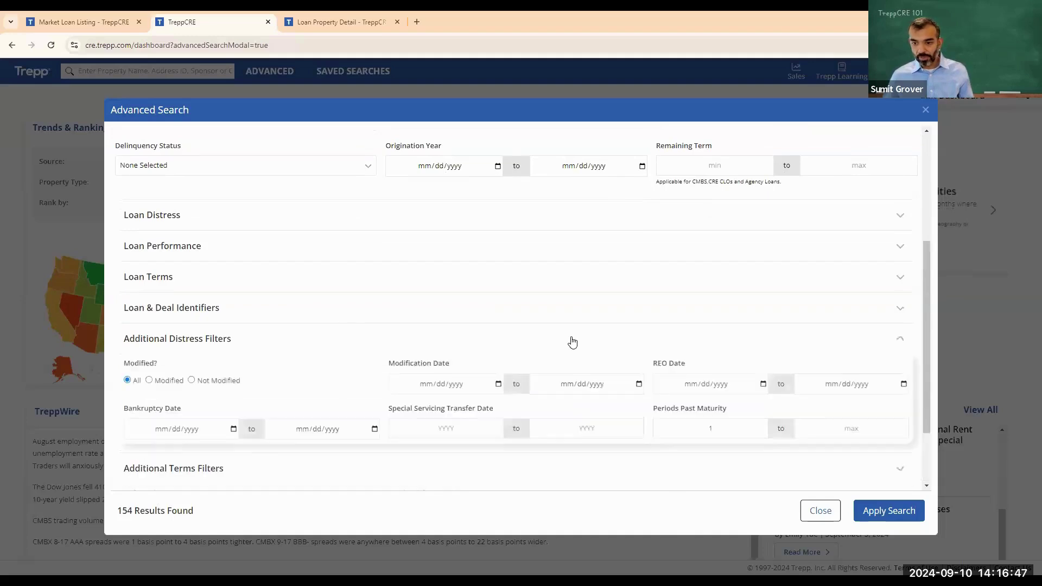
left_click(724, 425)
key("BackSpace")
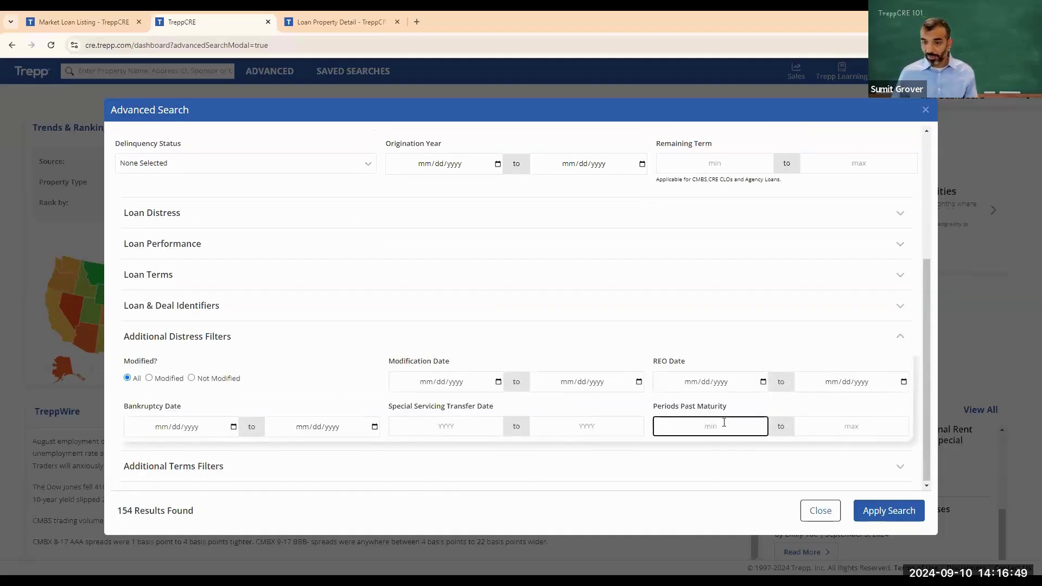
left_click(777, 348)
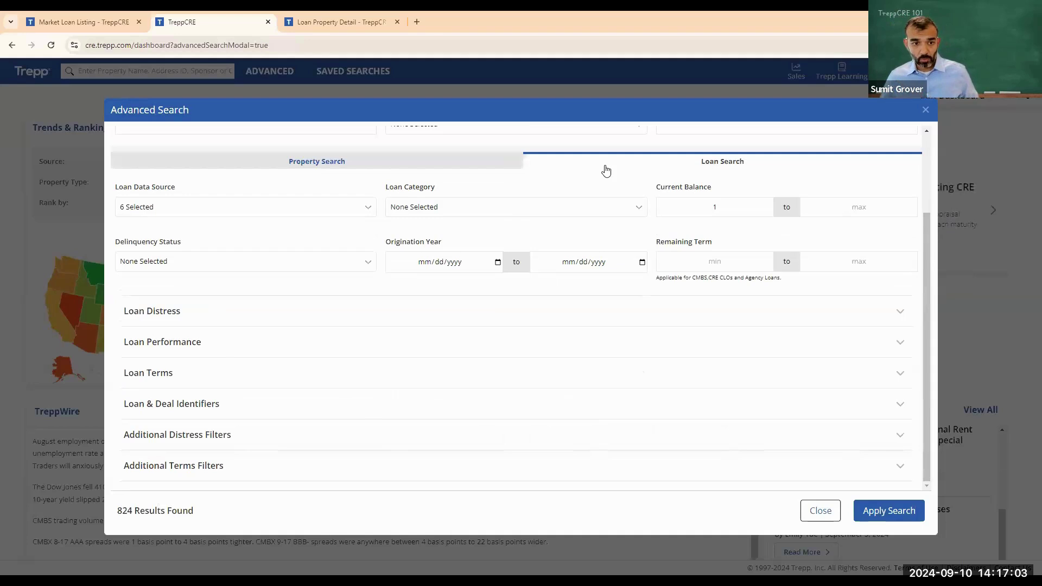
- Return to the property search filters and set the minimum NOI to 1,000,000 in the Financial Search section
left_click(390, 165)
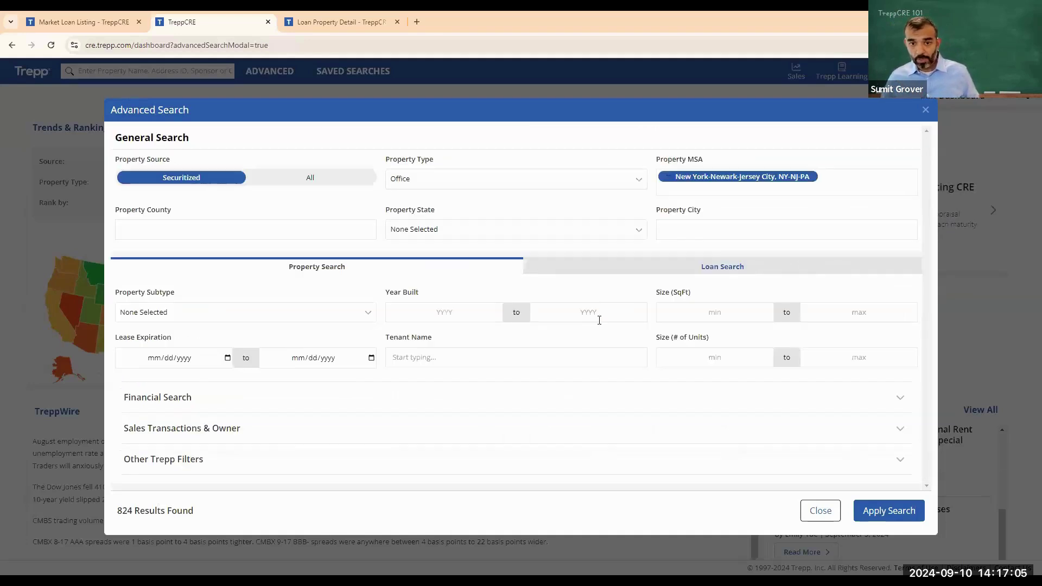
left_click(206, 405)
scroll(549, 356, "down", 2)
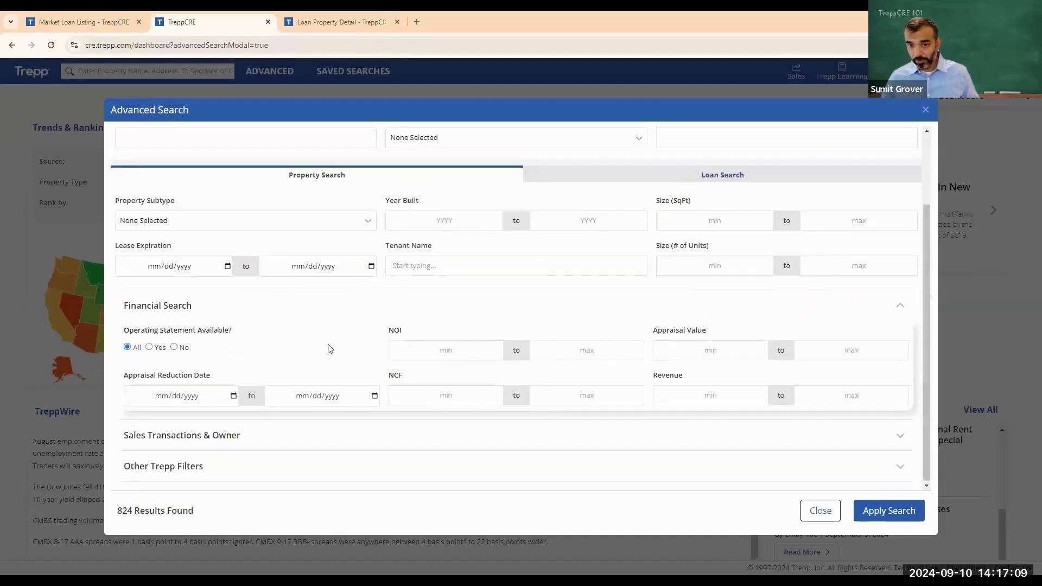
left_click(445, 348)
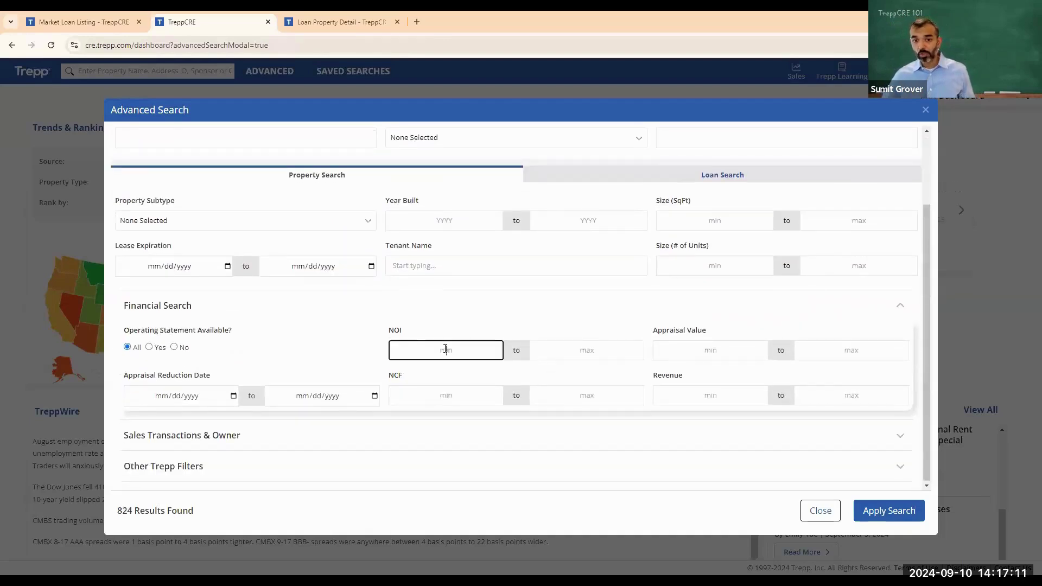
type("1")
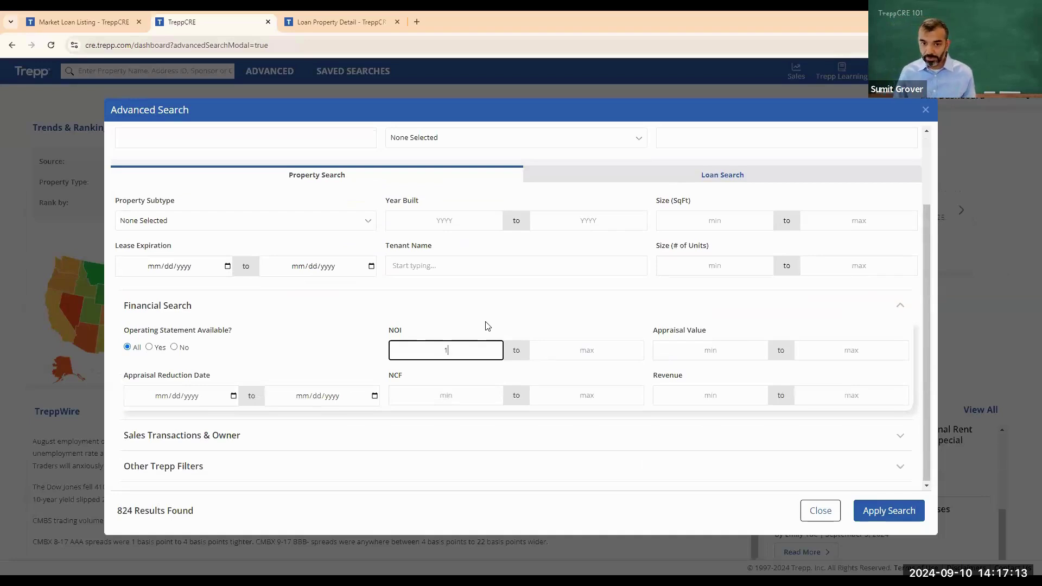
type(",000,000")
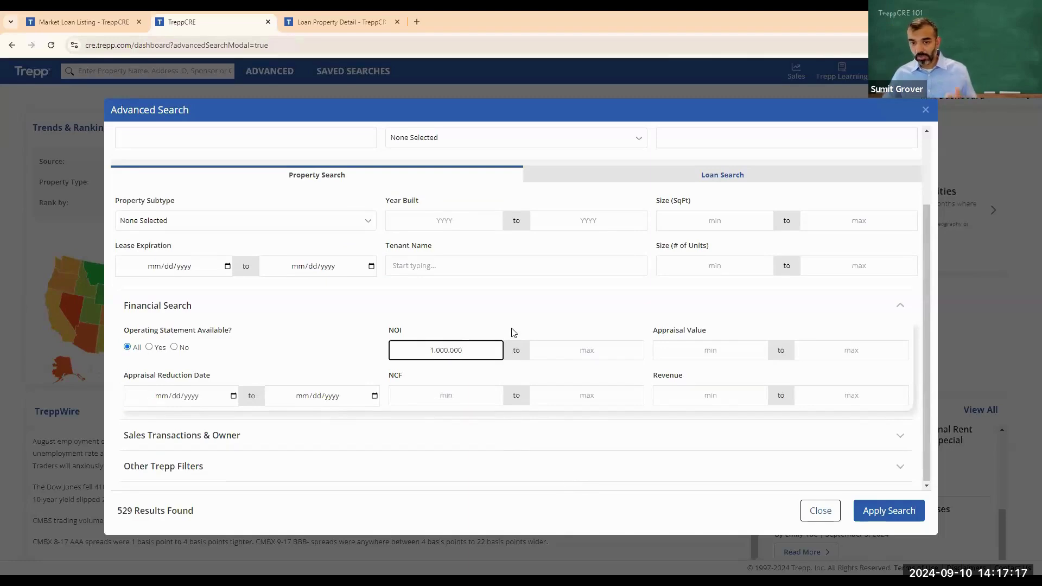
- Clear the minimum NOI from the Financial Search section and switch back to the loan search filters
scroll(513, 332, "up", 3)
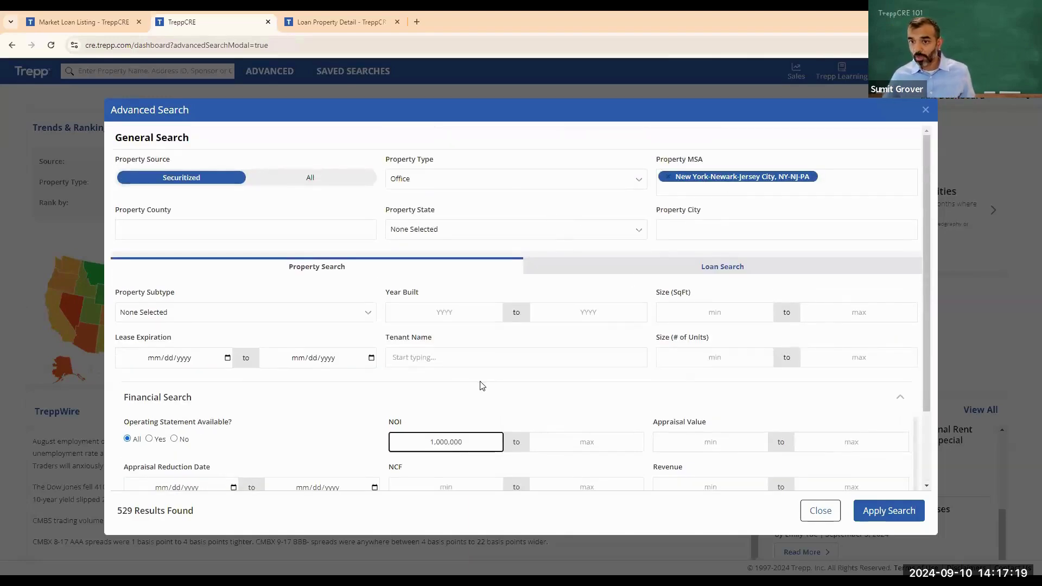
scroll(477, 453, "down", 3)
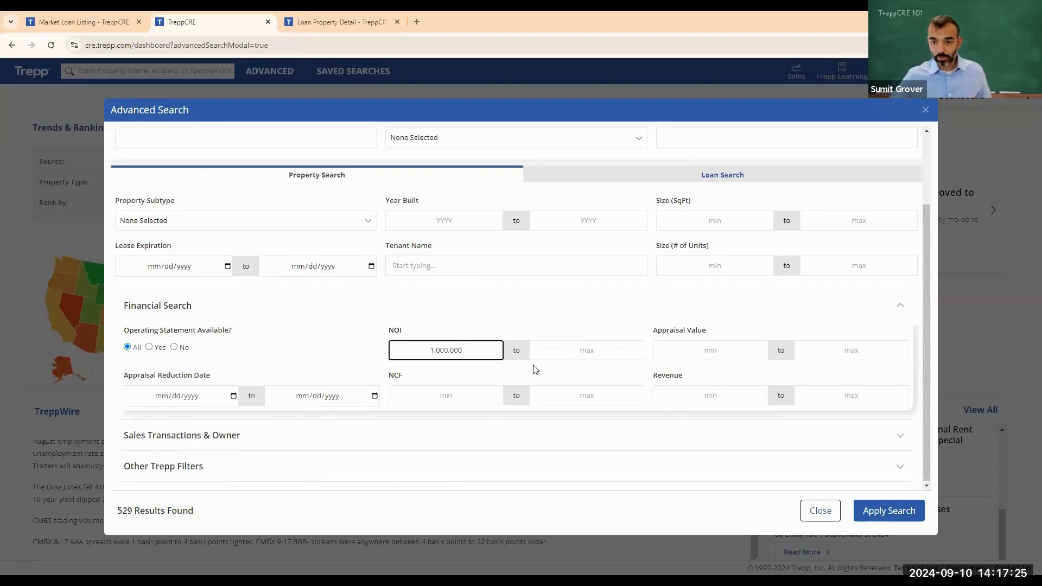
key("ctrl+a")
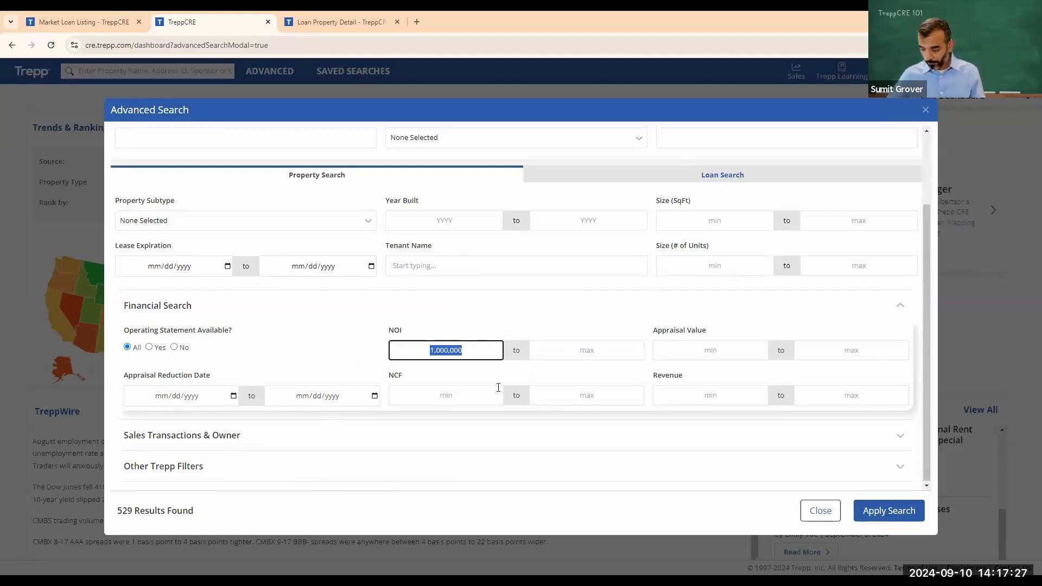
left_click(710, 177)
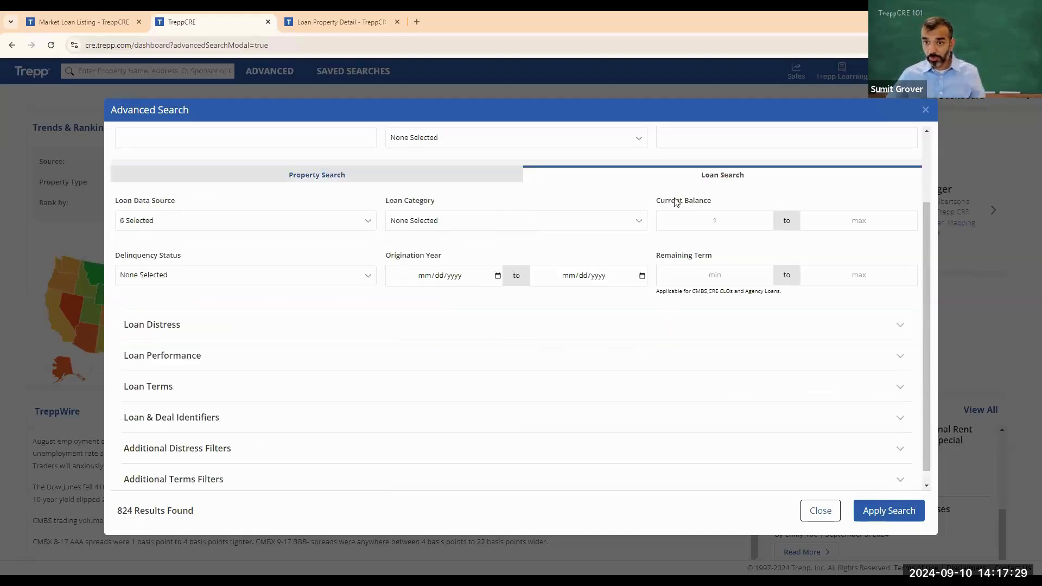
- Set the maximum most recent DSCR NOI to 1.25 in the Loan Performance section
left_click(192, 363)
scroll(172, 343, "down", 1)
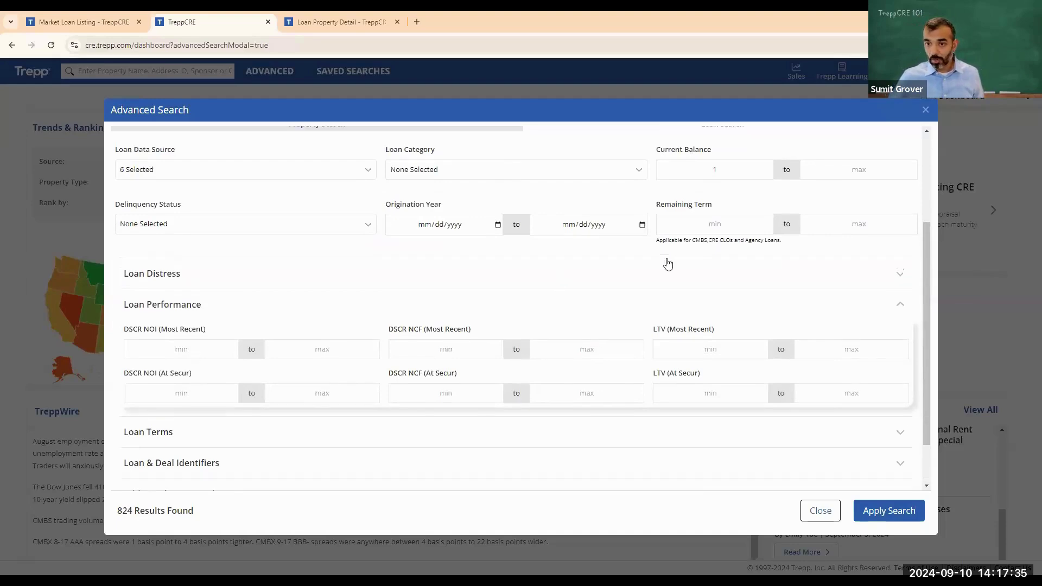
scroll(668, 261, "up", 2)
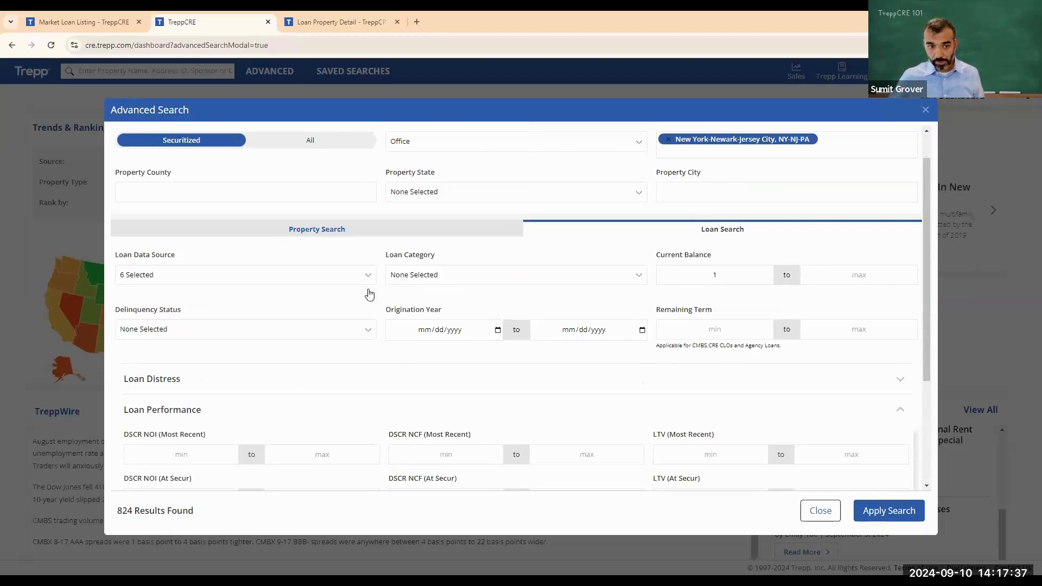
scroll(237, 348, "down", 2)
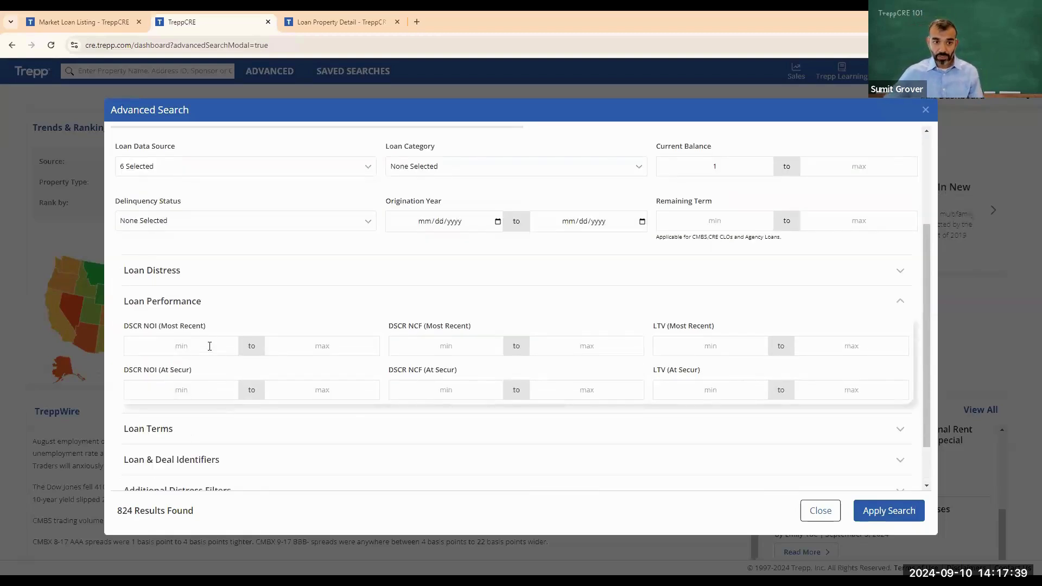
left_click(210, 346)
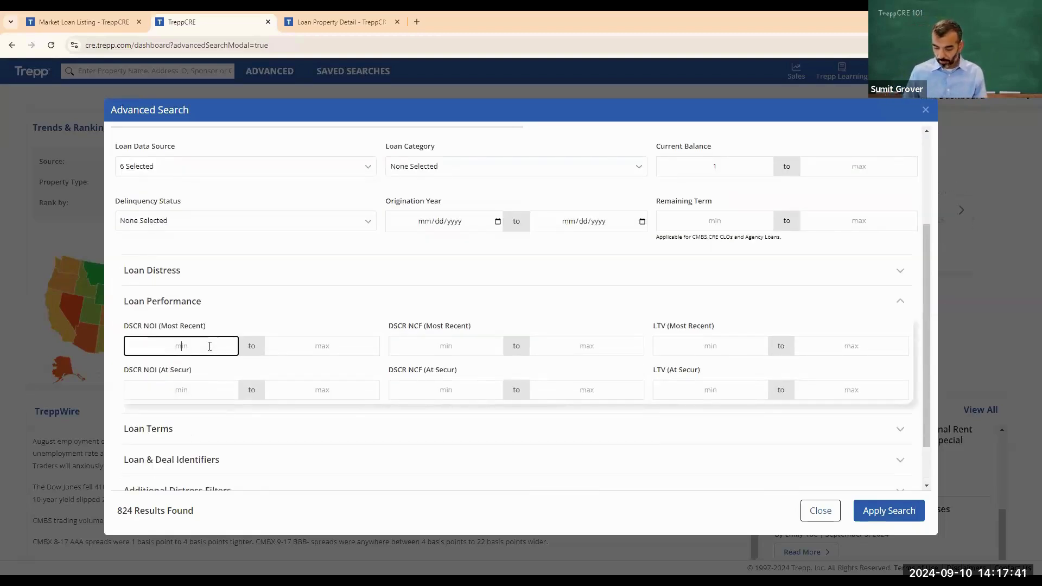
left_click(312, 346)
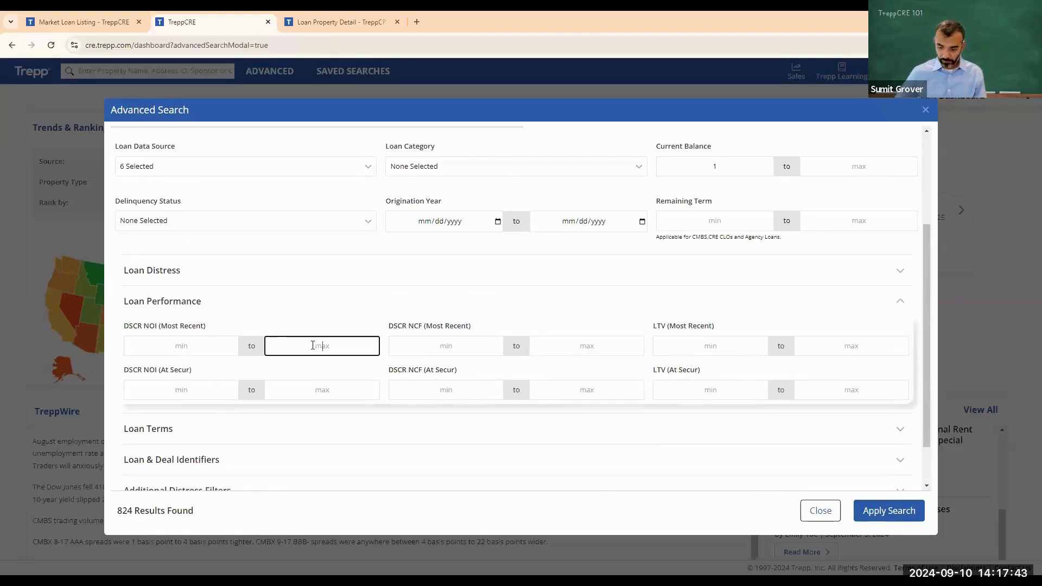
type("1.25")
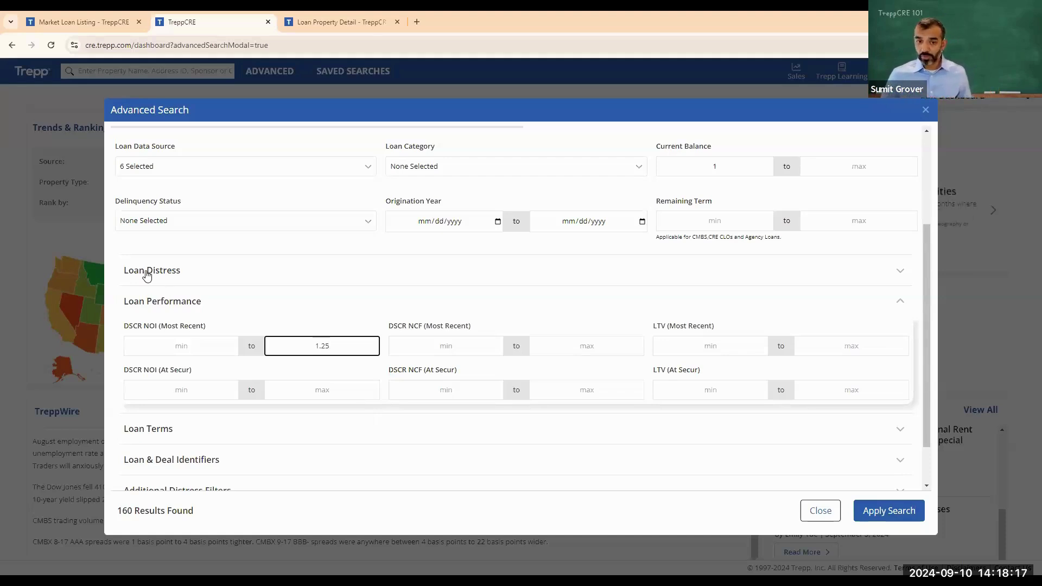
- Clear the maximum most recent DSCR NOI from the Loan Performance section
left_click_drag(332, 347, 314, 347)
key("BackSpace")
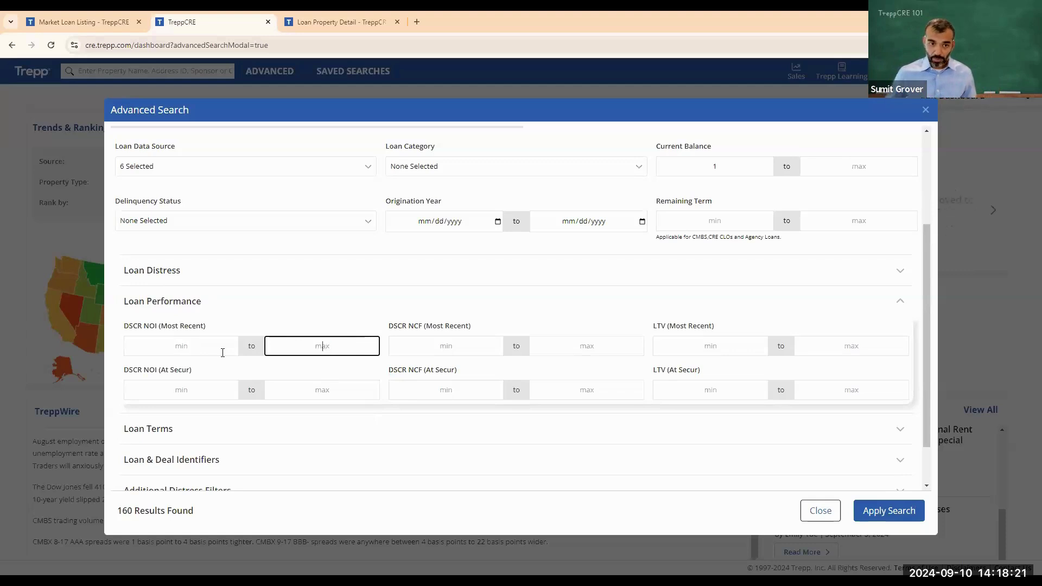
scroll(284, 449, "down", 1)
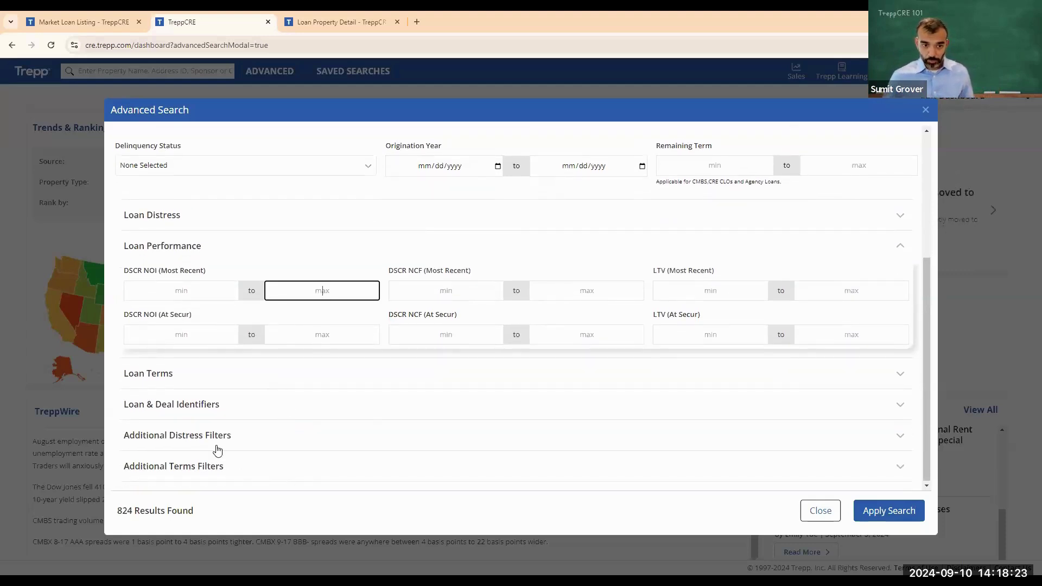
- Set the starting Modification Date to 01/01/2024 in the Additional Distress Filters
left_click(250, 443)
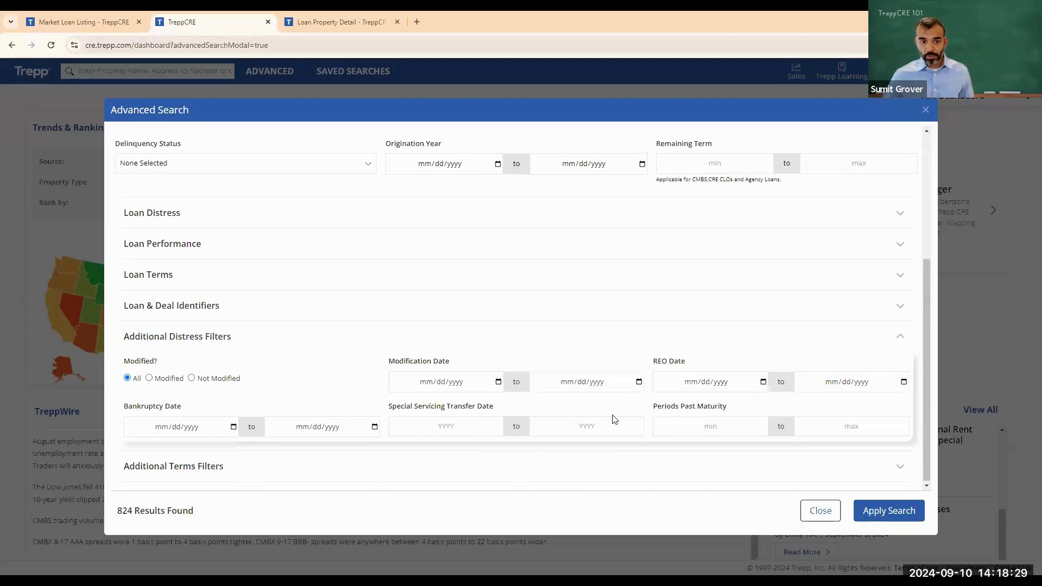
left_click(425, 383)
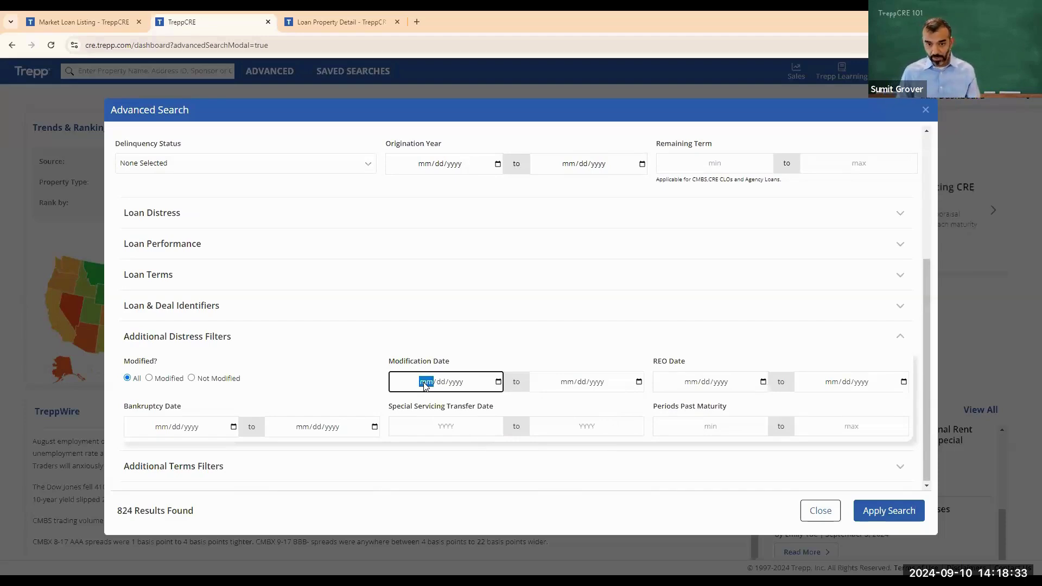
type("01012024")
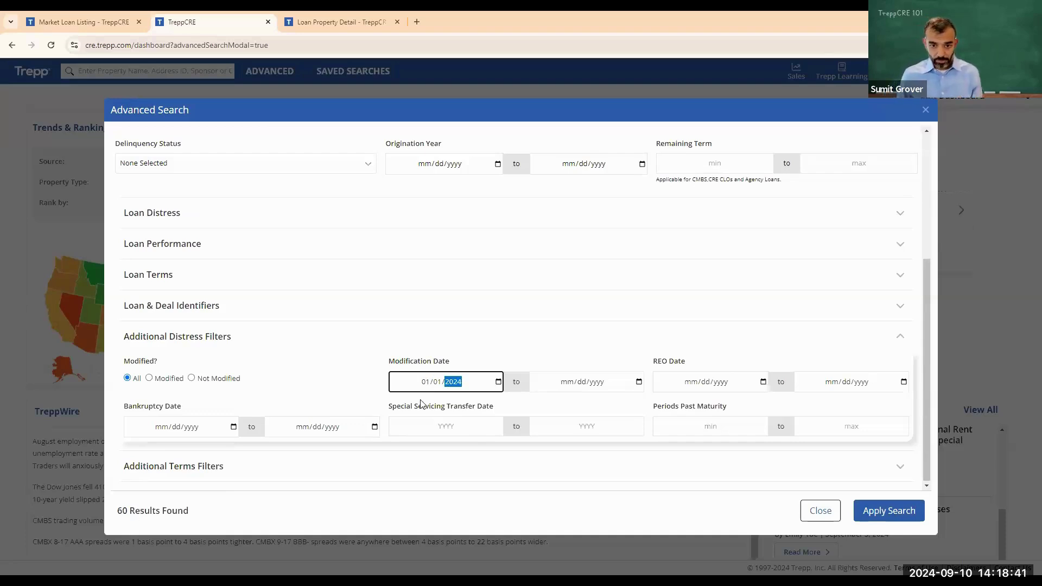
- Clear the starting Modification Date from the Additional Distress Filters
key("BackSpace")
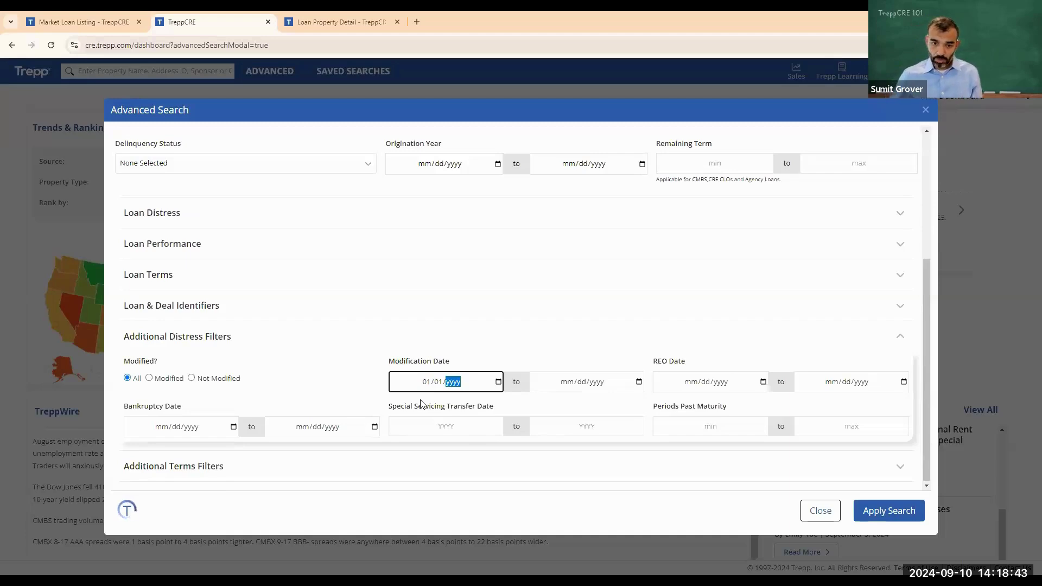
left_click(438, 382)
key("BackSpace")
key("BackSpace")
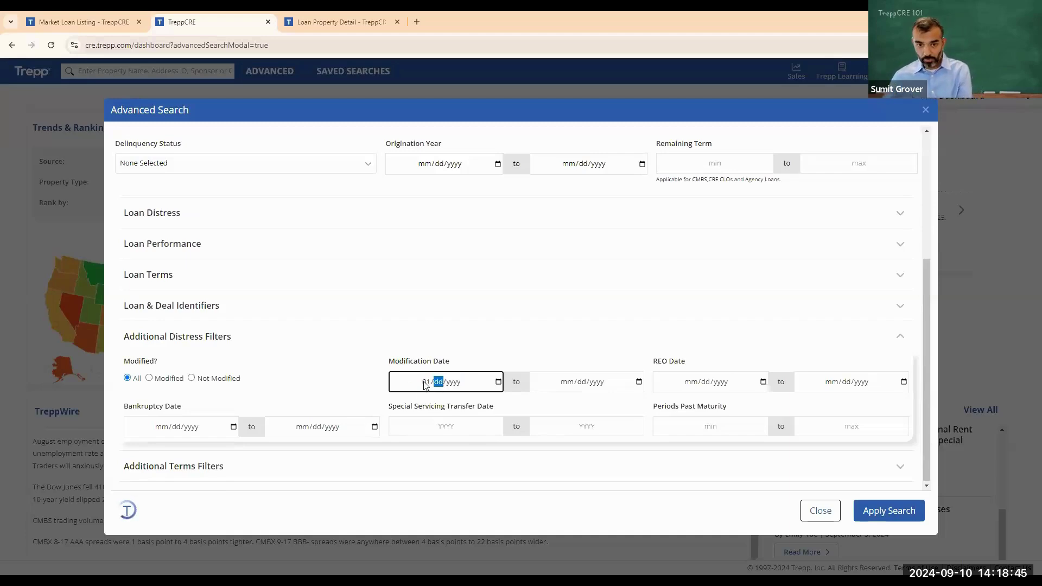
- View the available Extension Type options in the Additional Terms Filters
left_click(258, 469)
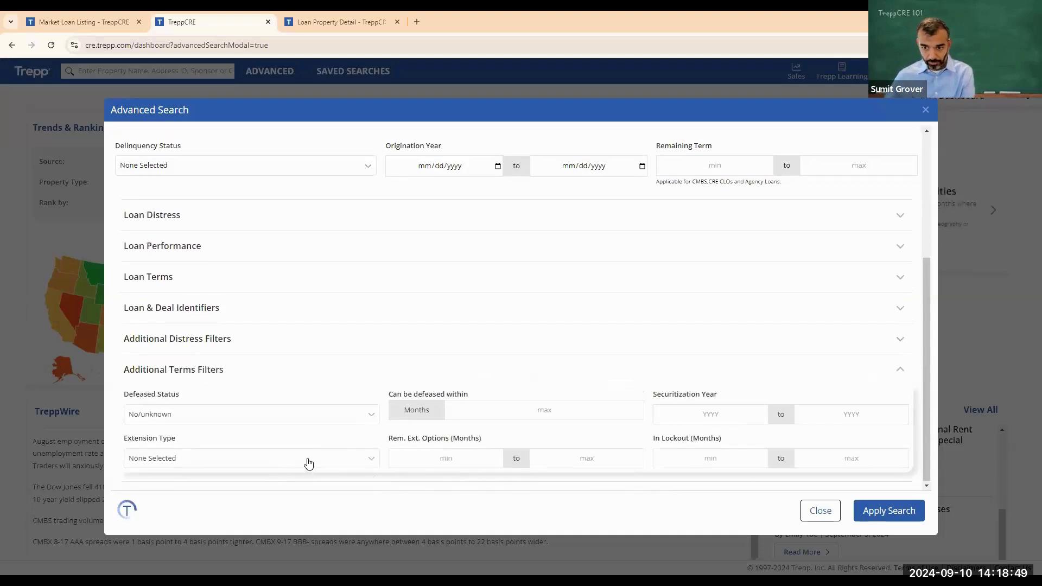
left_click(344, 458)
scroll(187, 448, "down", 1)
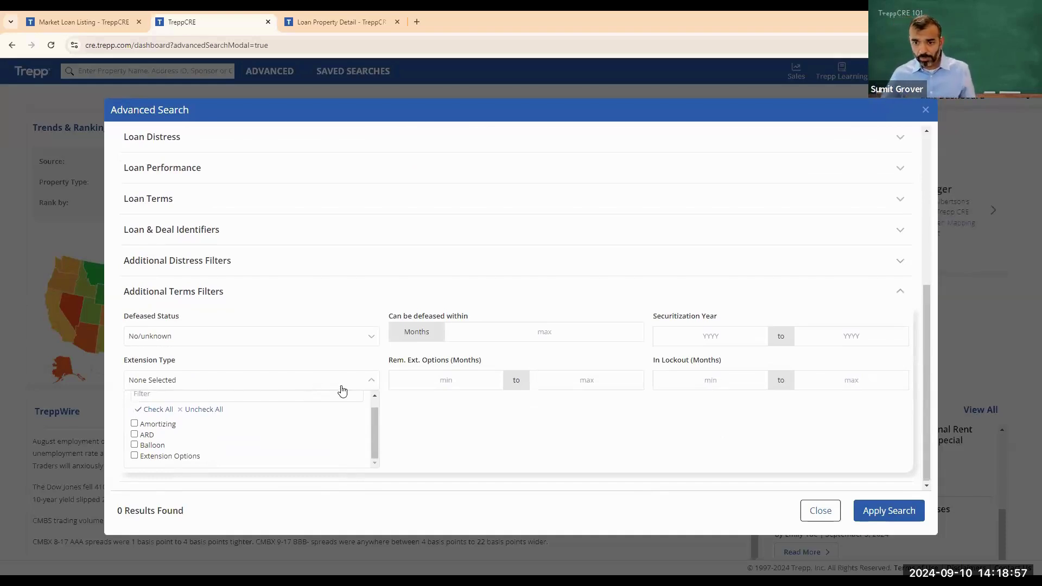
left_click(417, 410)
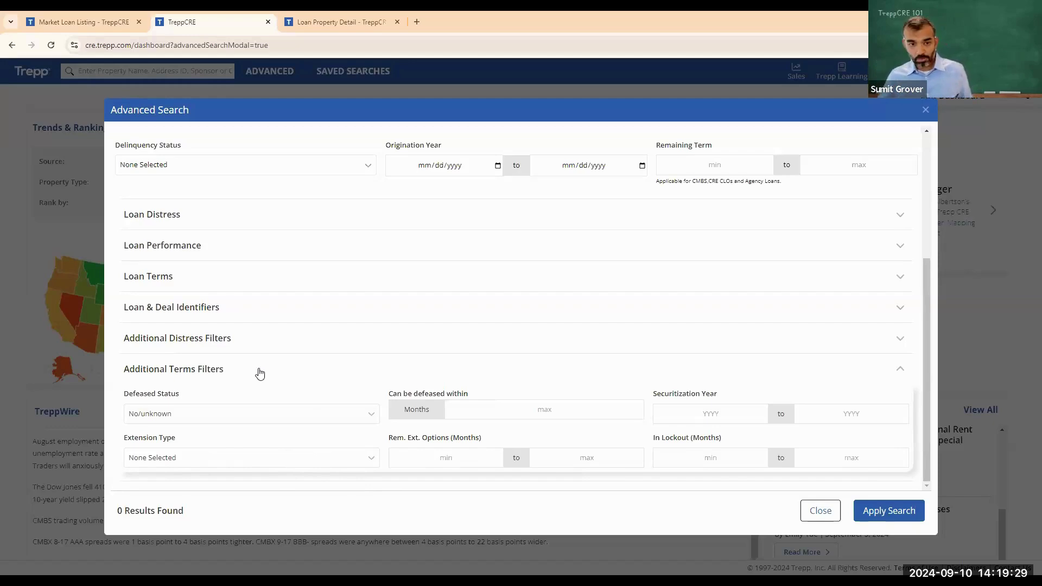
- Restart with a fresh advanced search and set the Property MSA to New York-Newark-Jersey City, NY-NJ-PA
scroll(332, 363, "up", 4)
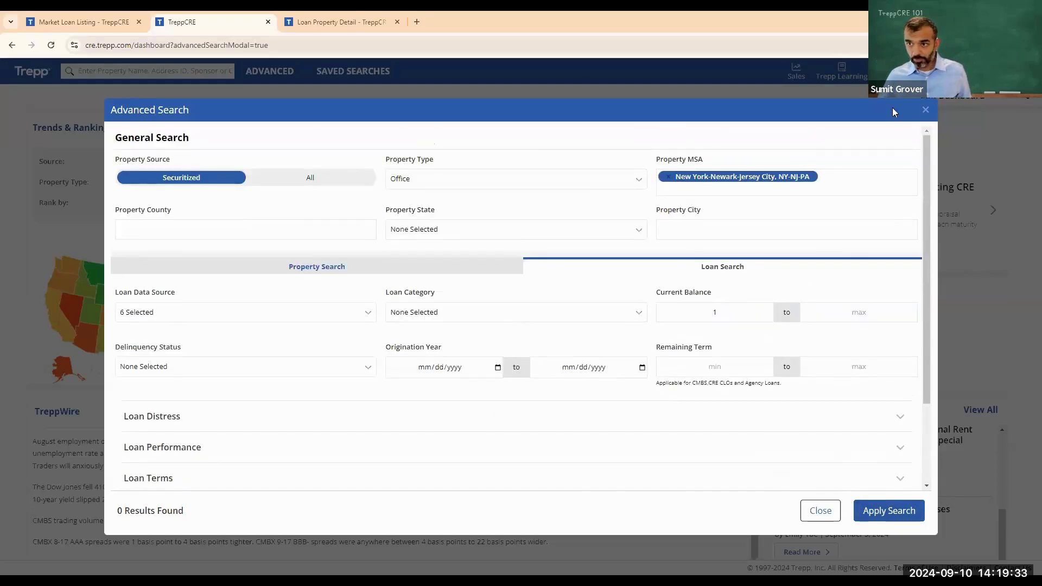
left_click(258, 58)
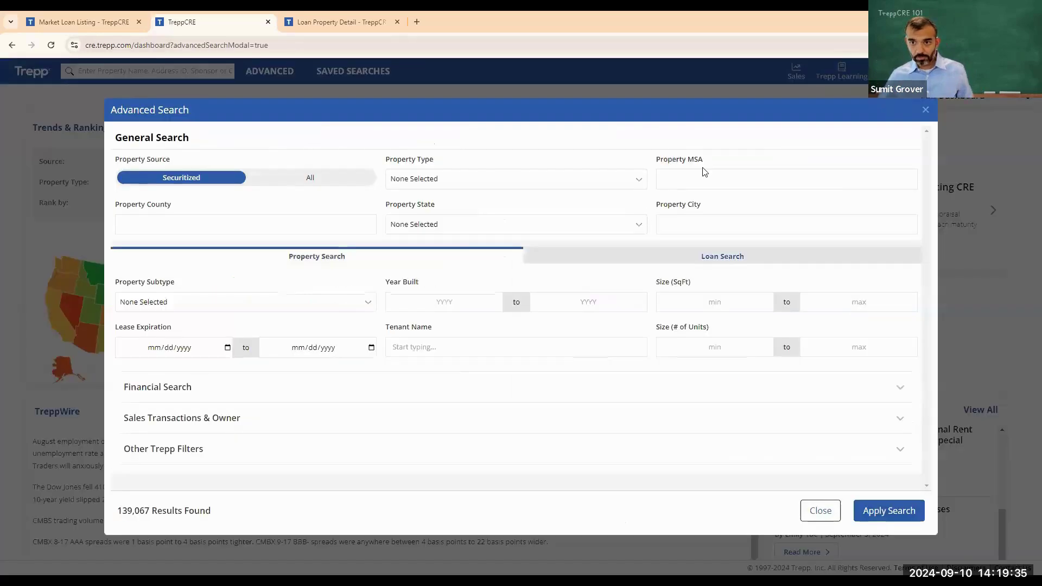
left_click(703, 175)
type("new york")
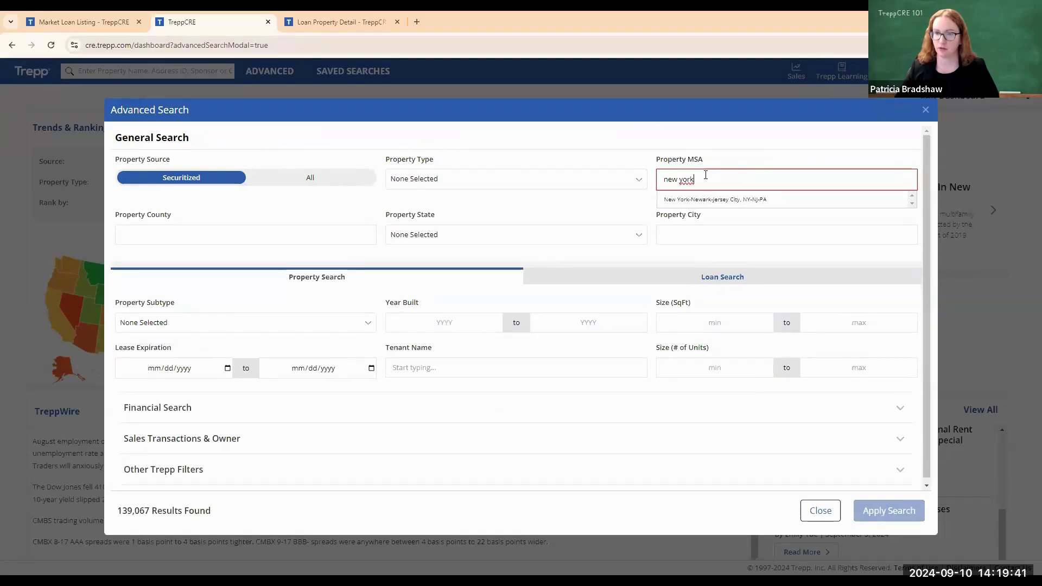
left_click(735, 200)
- Set the Property Type to Office in the General Search section
left_click(470, 181)
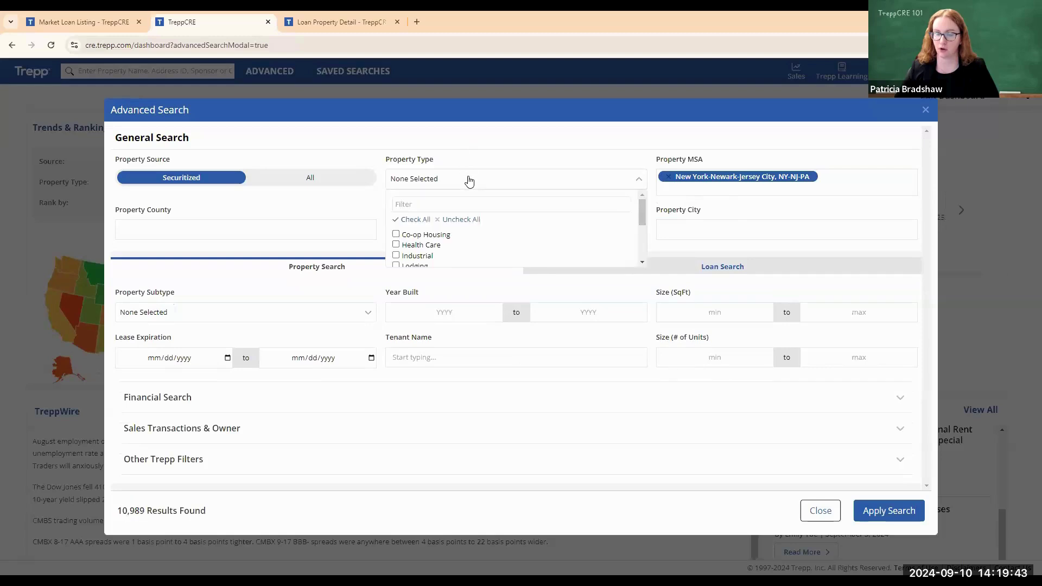
scroll(426, 240, "down", 1)
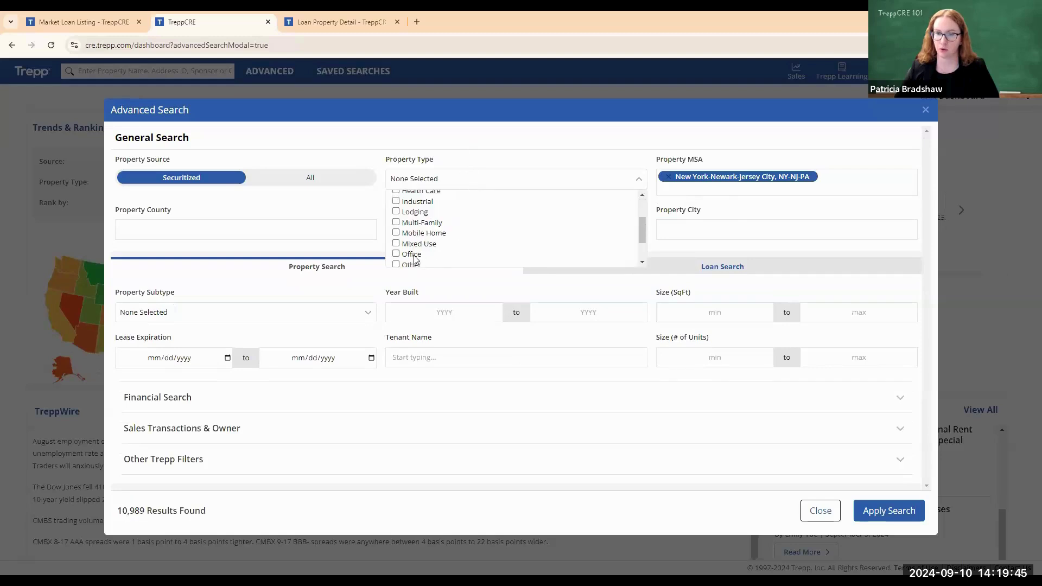
left_click(415, 254)
left_click(598, 183)
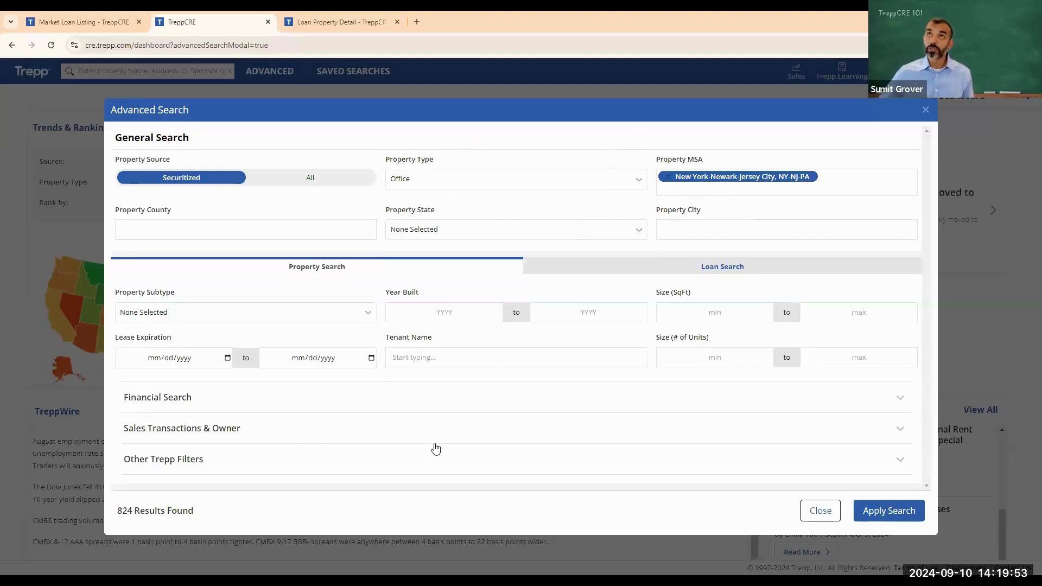
- Switch to the loan search filters and bring up the Additional Terms Filters
left_click(727, 274)
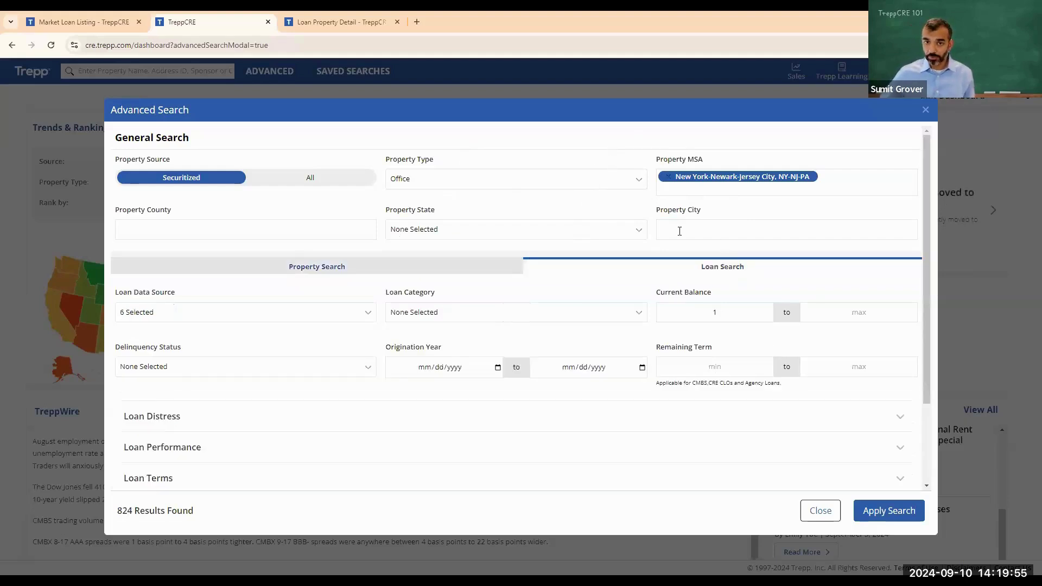
scroll(543, 426, "down", 2)
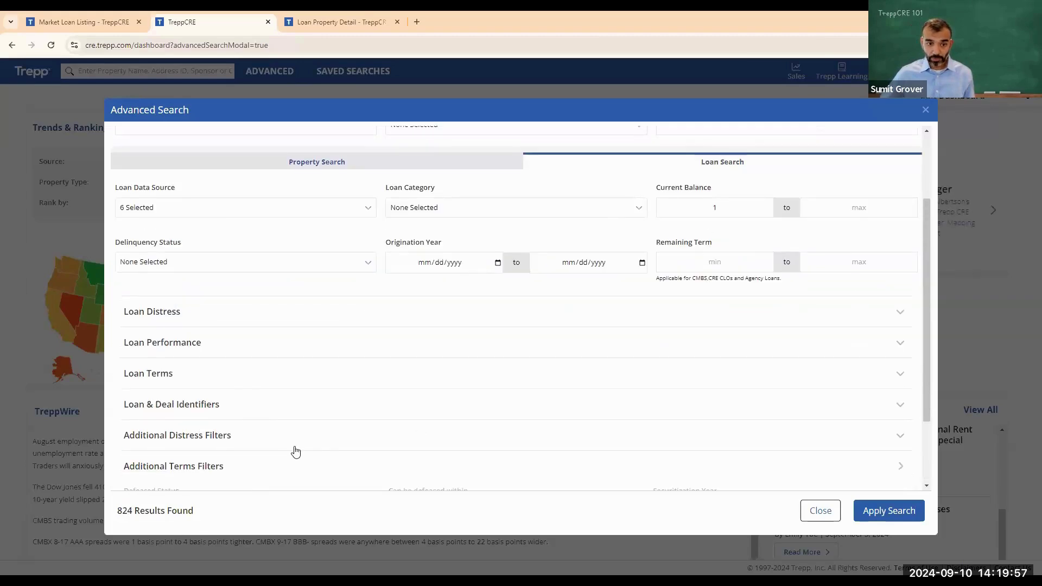
scroll(289, 453, "down", 2)
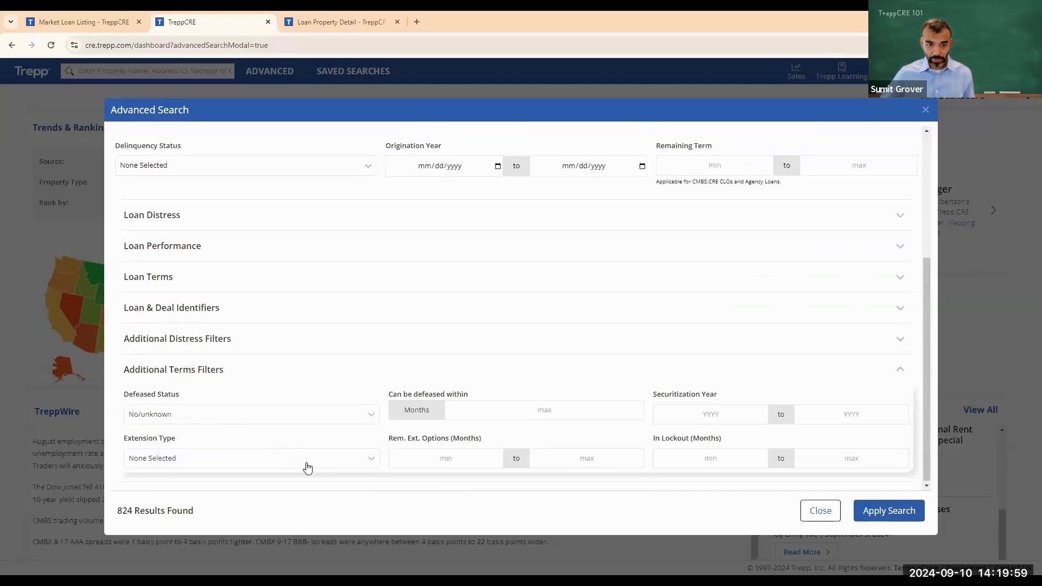
- Restrict the Extension Type to Extension Options only, excluding Amortizing, ARD and Balloon
left_click(307, 459)
left_click(157, 421)
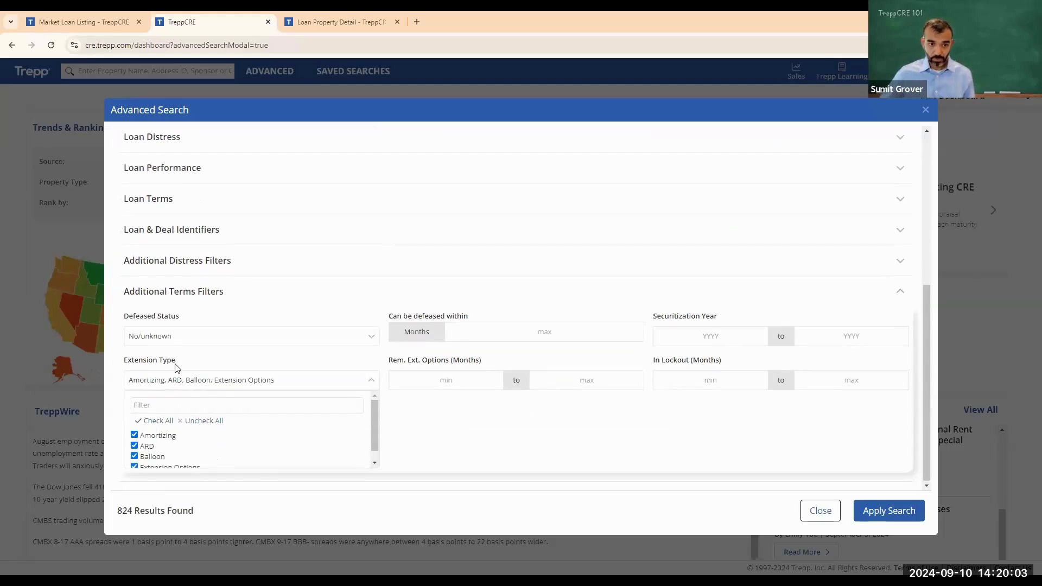
left_click(134, 435)
left_click(134, 446)
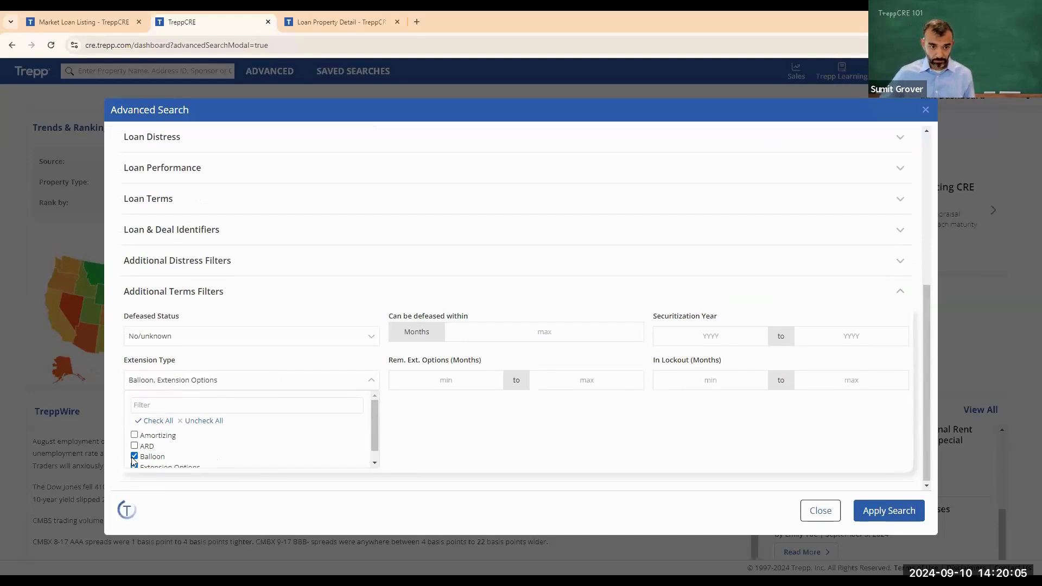
left_click(134, 457)
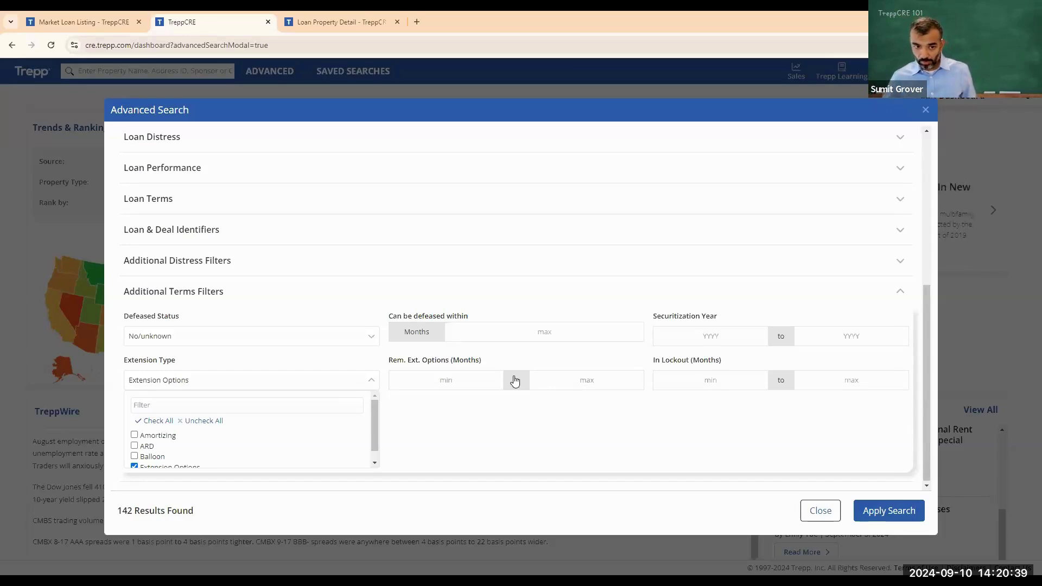
- Clear all Extension Type selections in the Additional Terms Filters
scroll(333, 433, "down", 1)
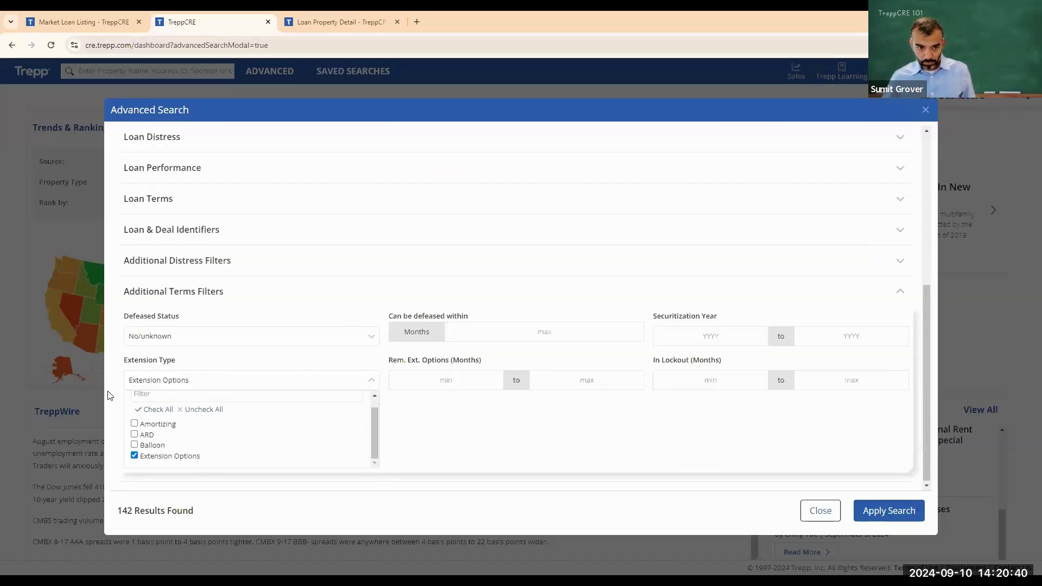
left_click(198, 409)
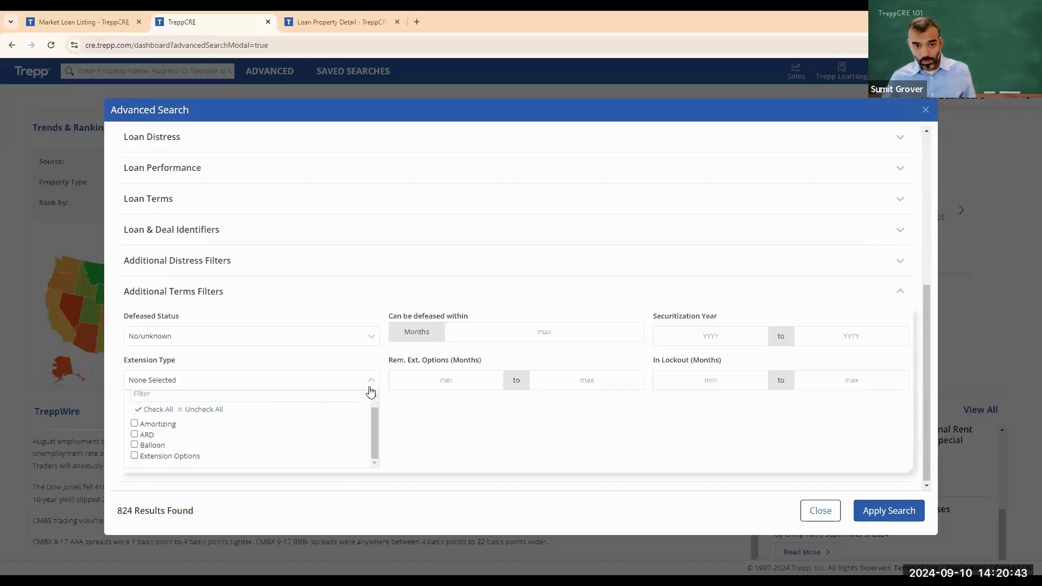
left_click(368, 387)
- Collapse the Additional Terms Filters section of the loan search
scroll(368, 388, "up", 5)
scroll(310, 463, "down", 4)
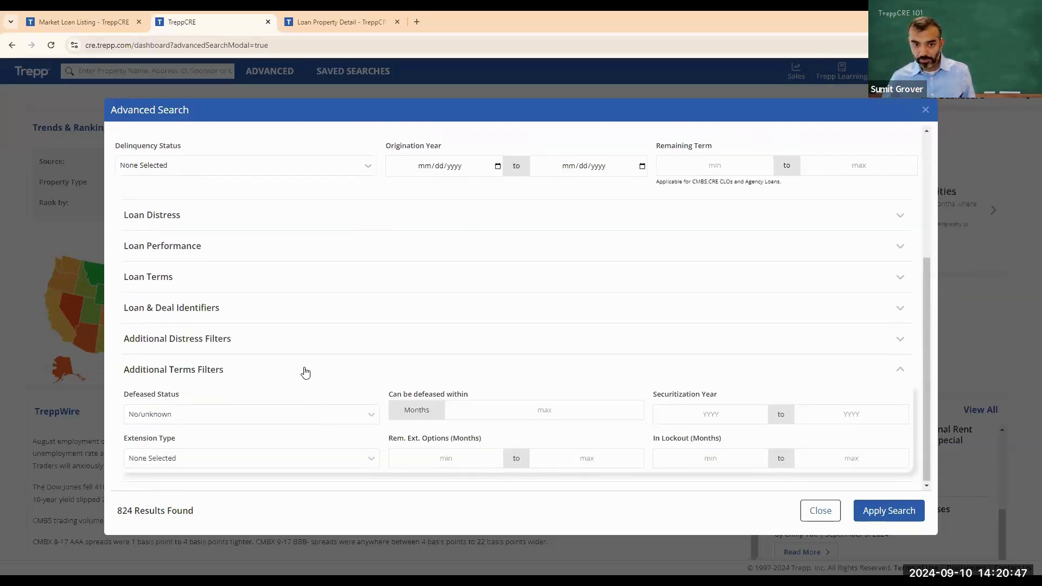
left_click(306, 372)
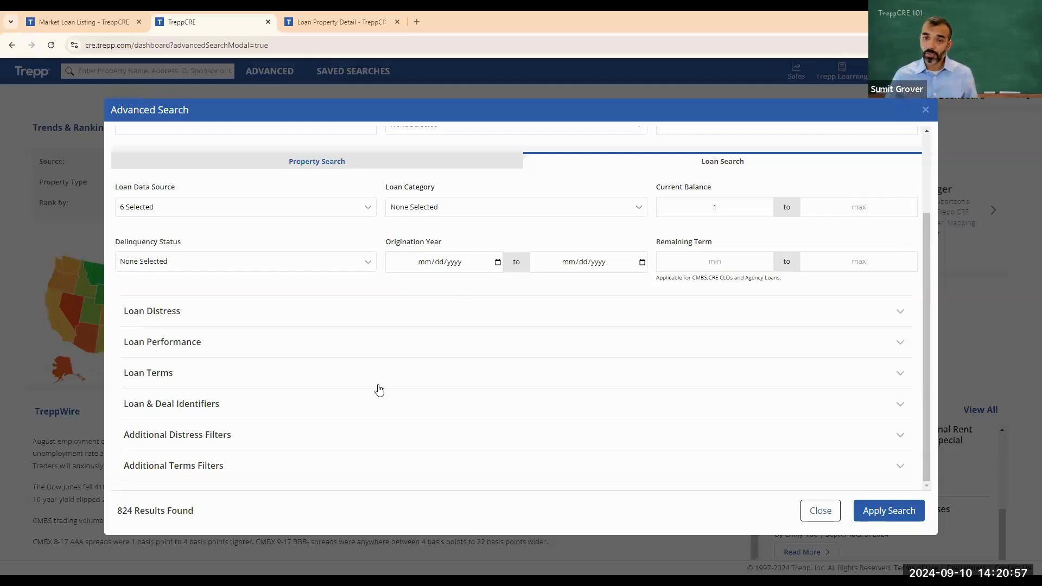
- Expand the Loan Distress section and set Special Serviced to Yes
scroll(619, 429, "up", 2)
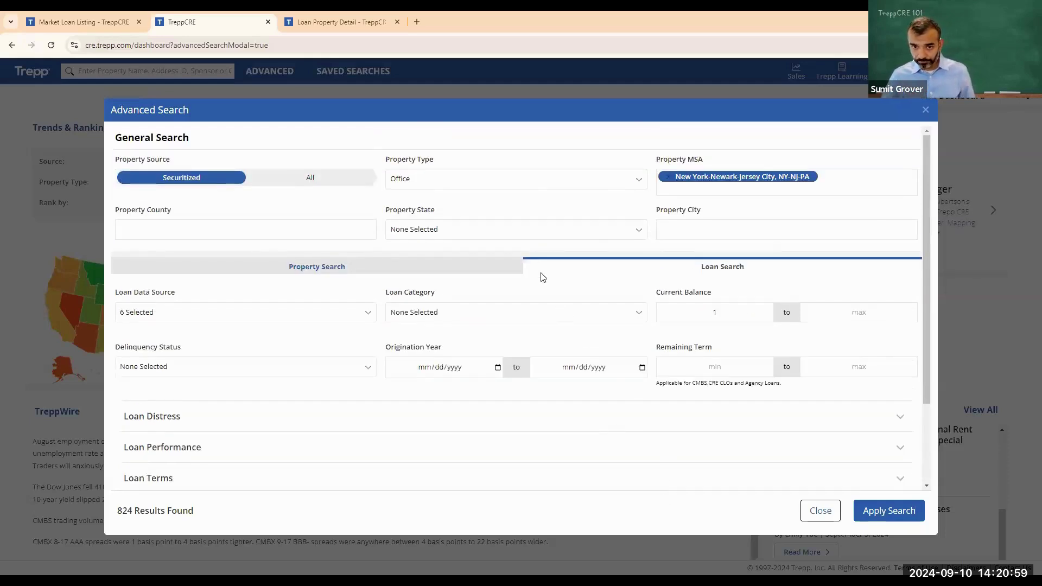
scroll(242, 384, "down", 2)
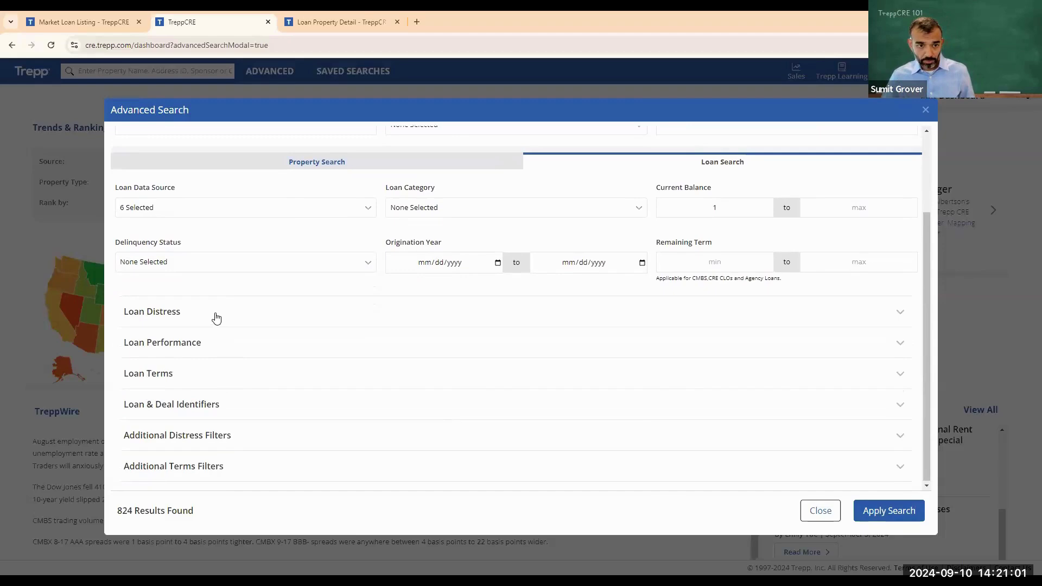
left_click(213, 315)
left_click(149, 353)
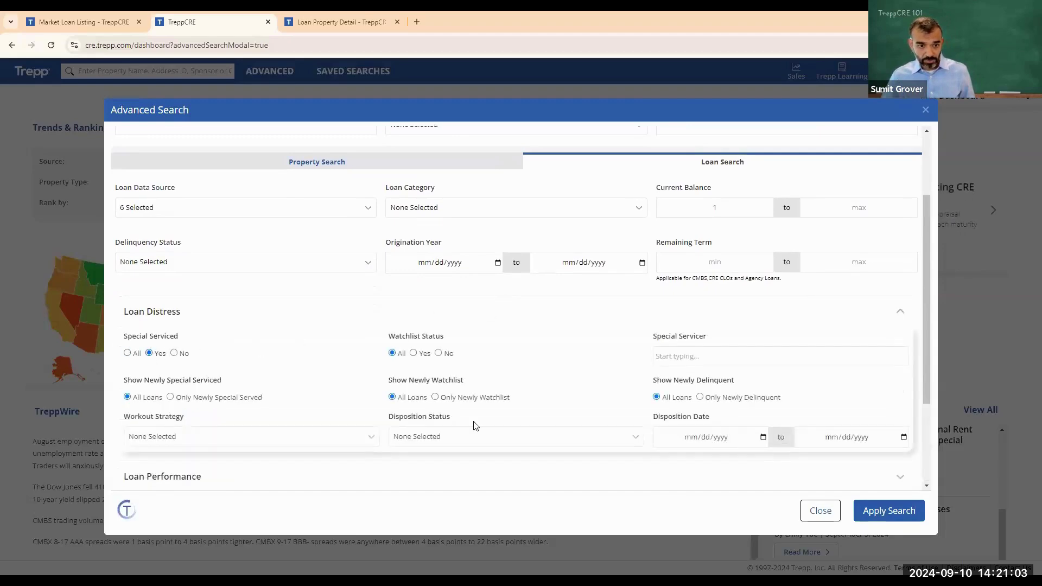
- Apply the advanced search for the specially serviced New York metro office loans and review the applied search criteria
scroll(591, 409, "up", 2)
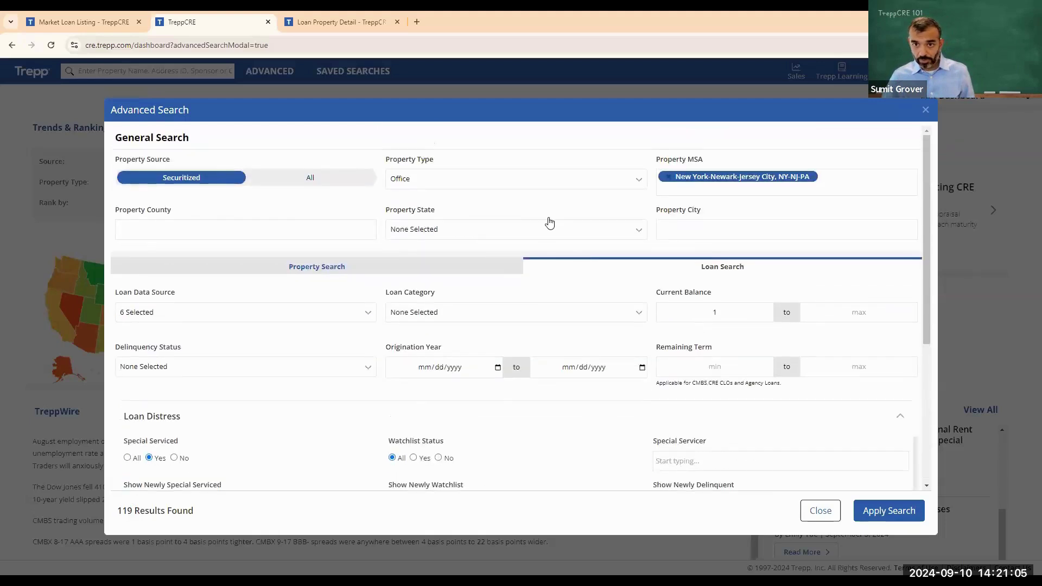
left_click(890, 511)
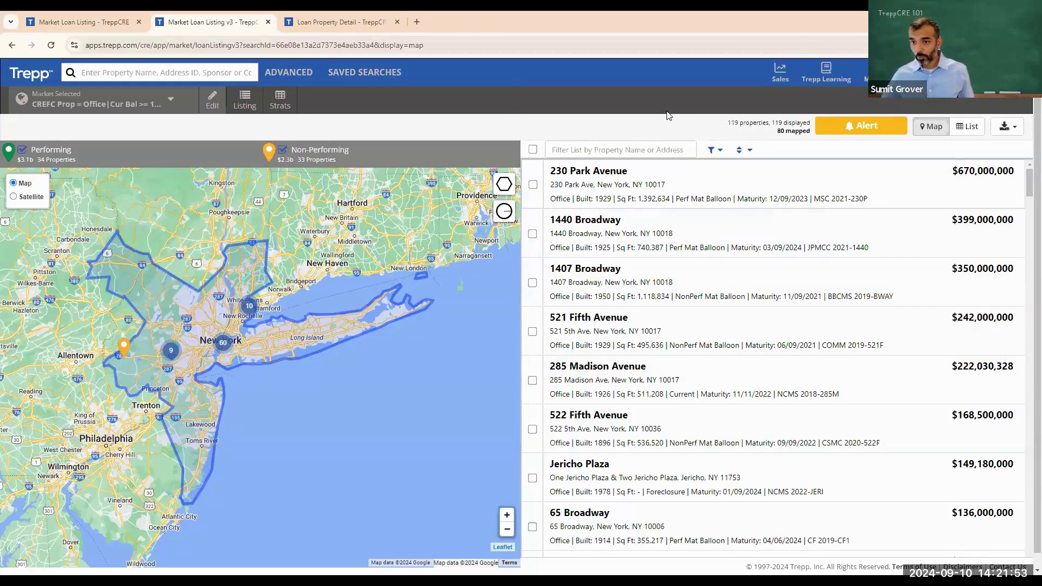
left_click(170, 105)
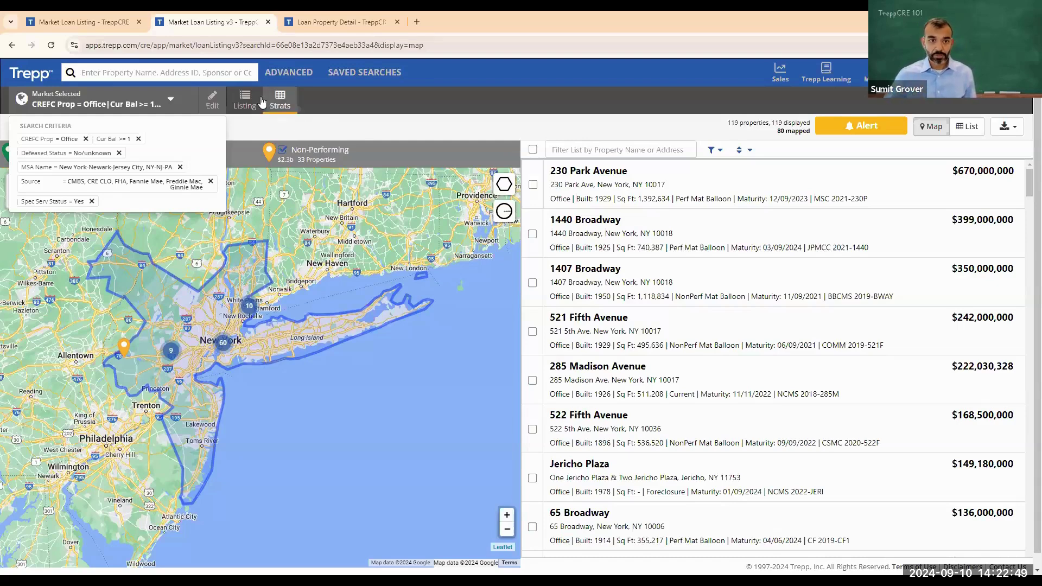
left_click(118, 154)
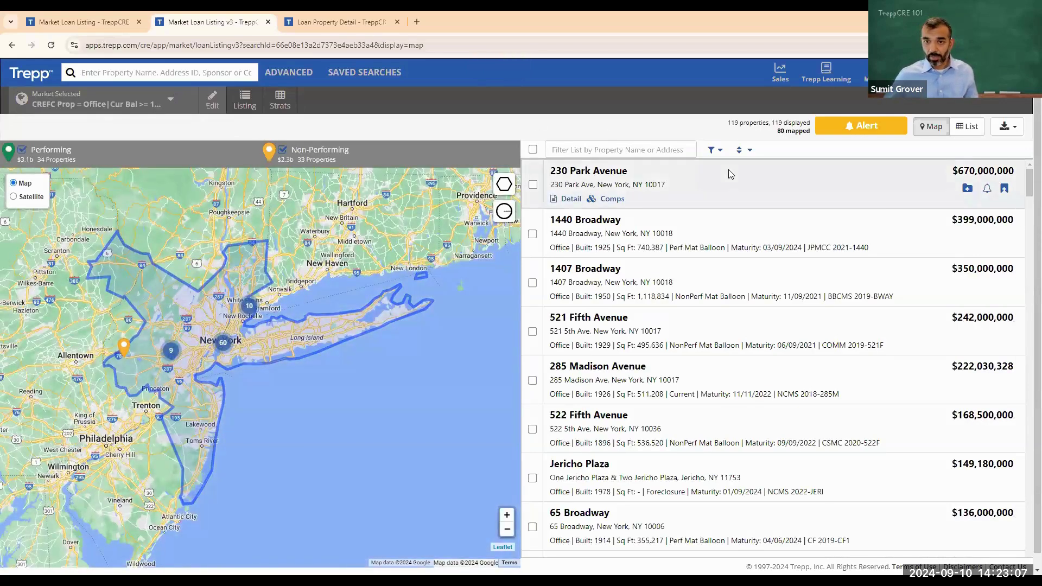
mouse_move(623, 206)
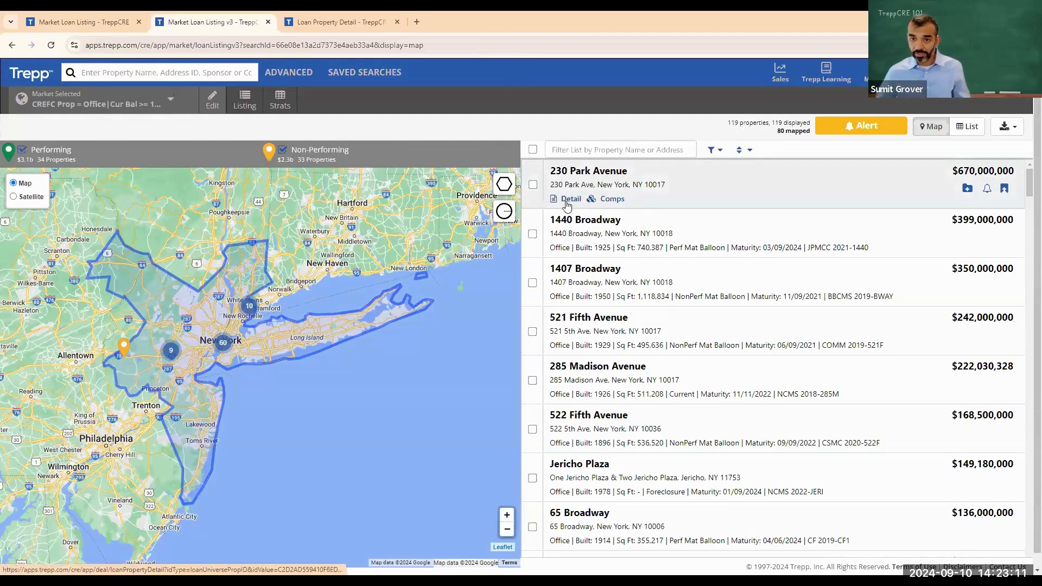
- Edit the search to require a minimum property size of 100,000 SqFt and apply it
left_click(209, 102)
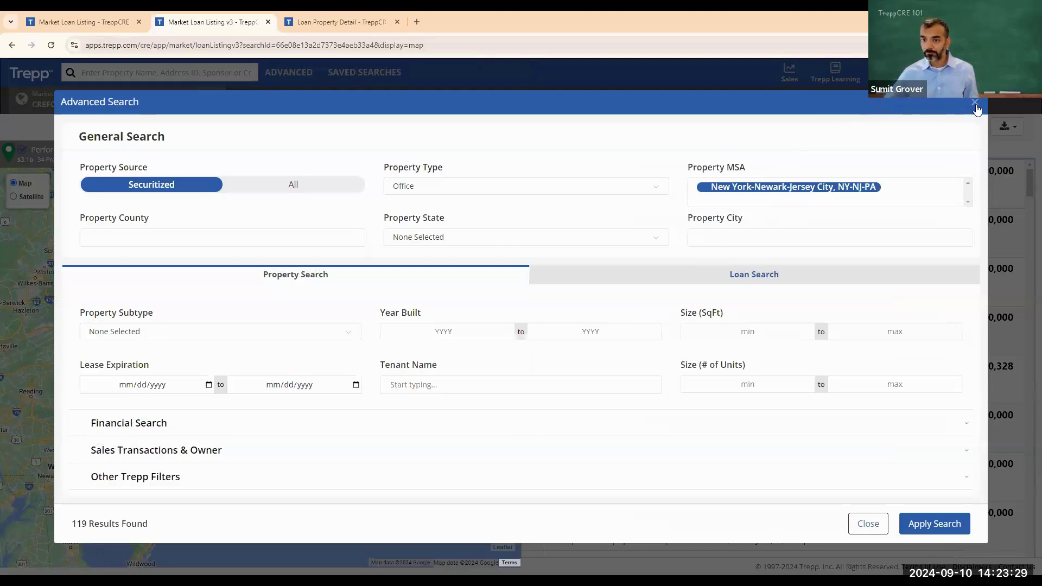
left_click(770, 332)
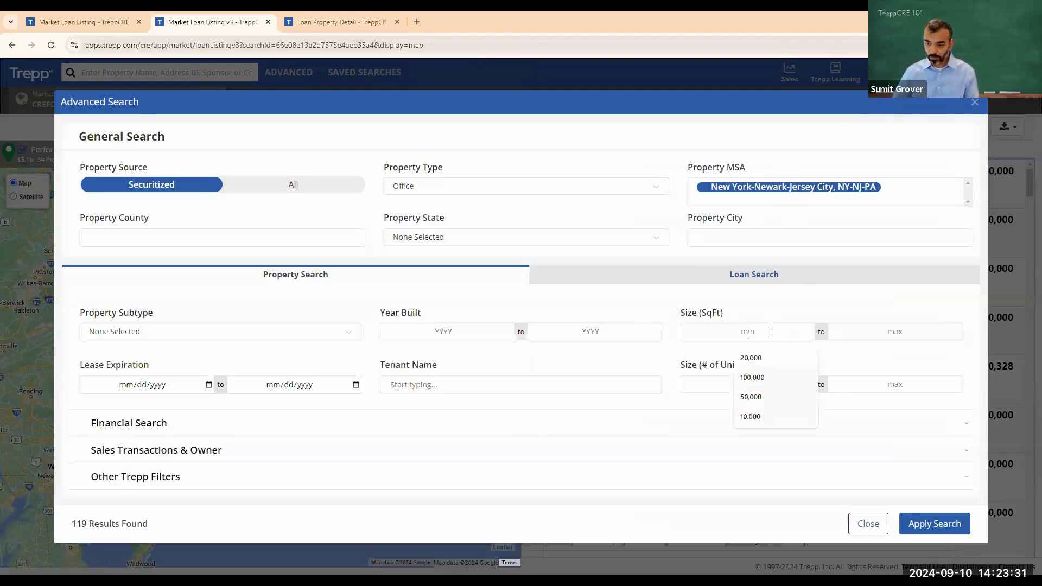
type("1000000")
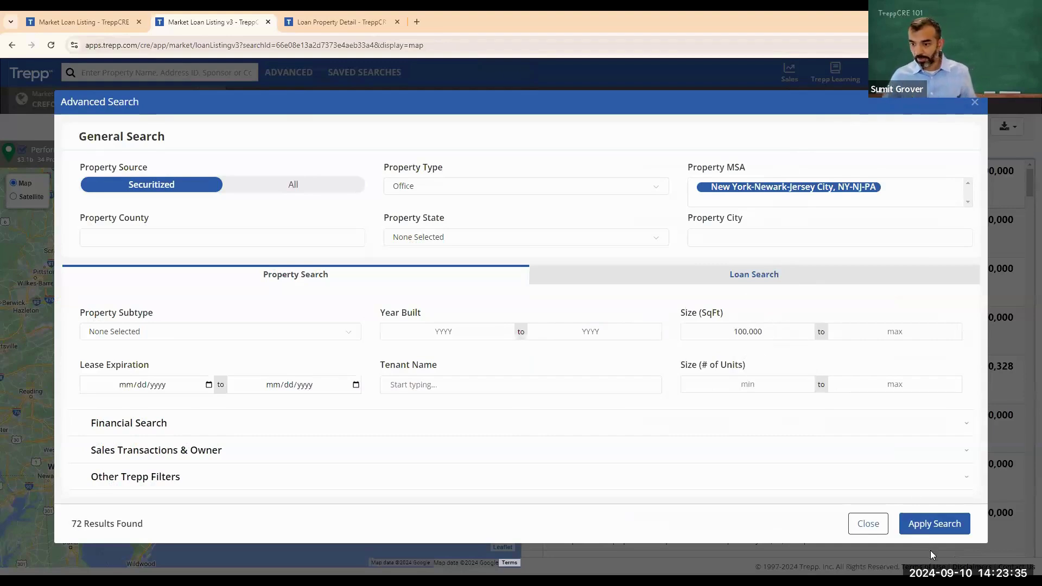
key("Return")
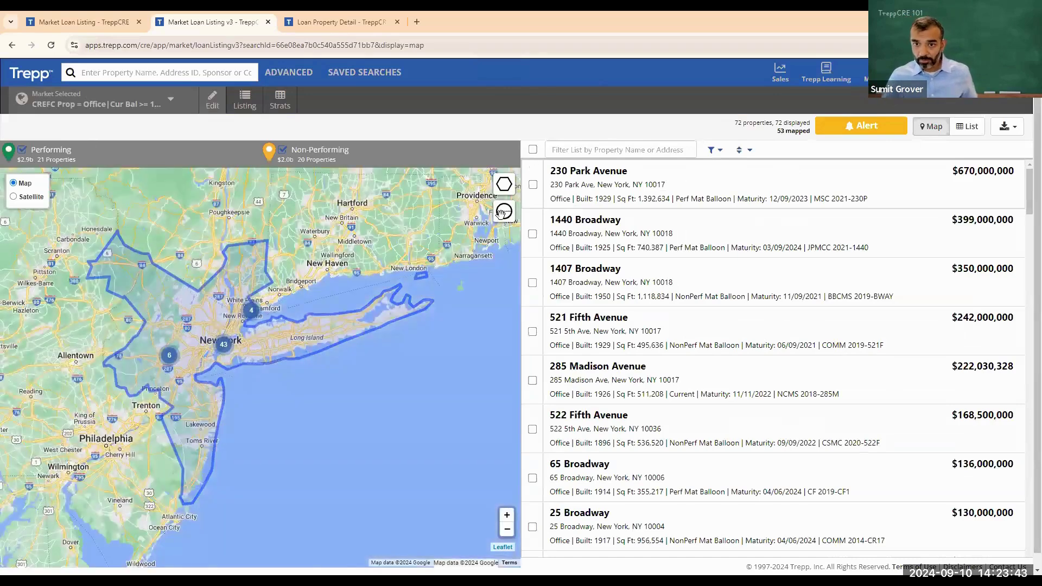
- View the loan details of 230 Park Avenue and return to the search results
left_click(566, 200)
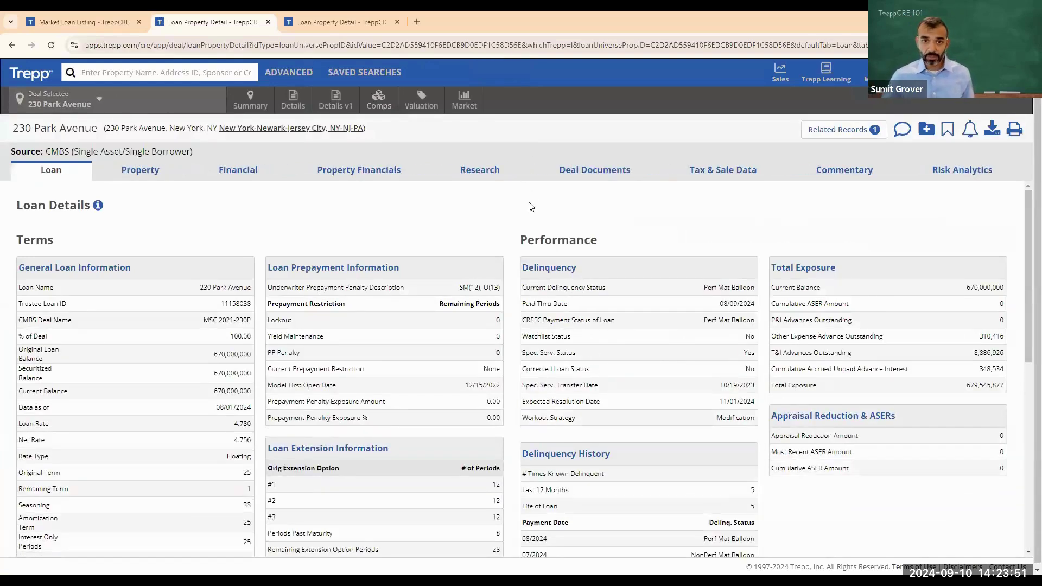
left_click(12, 47)
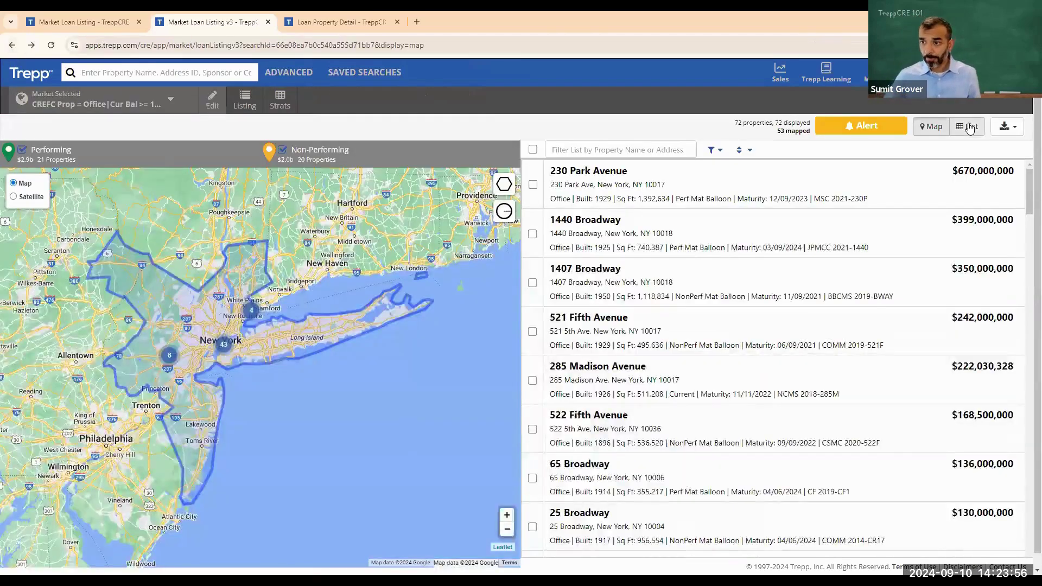
- Switch the results to the list display and browse the columns available for the table
left_click(968, 126)
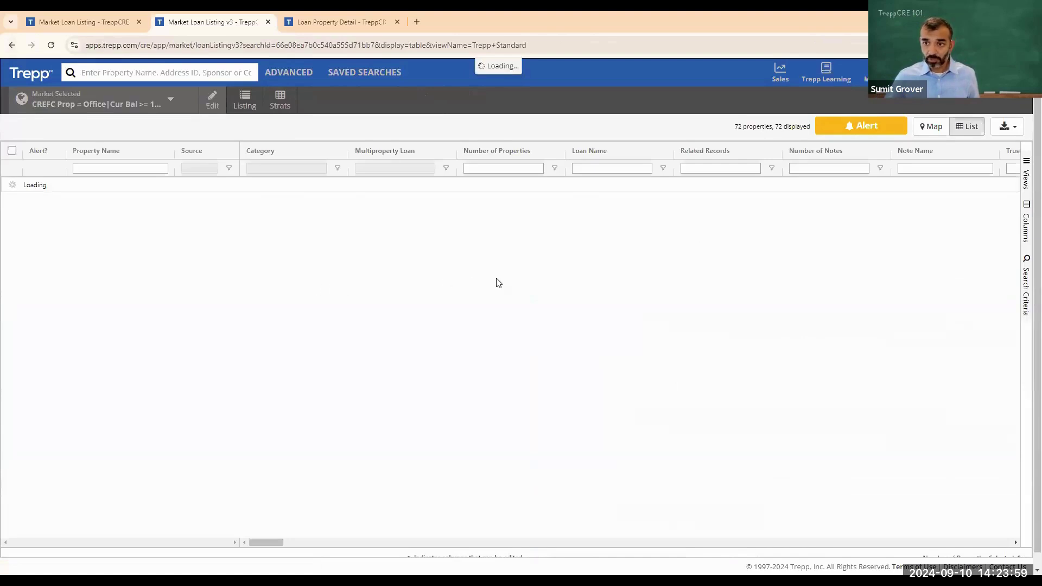
left_click(1027, 168)
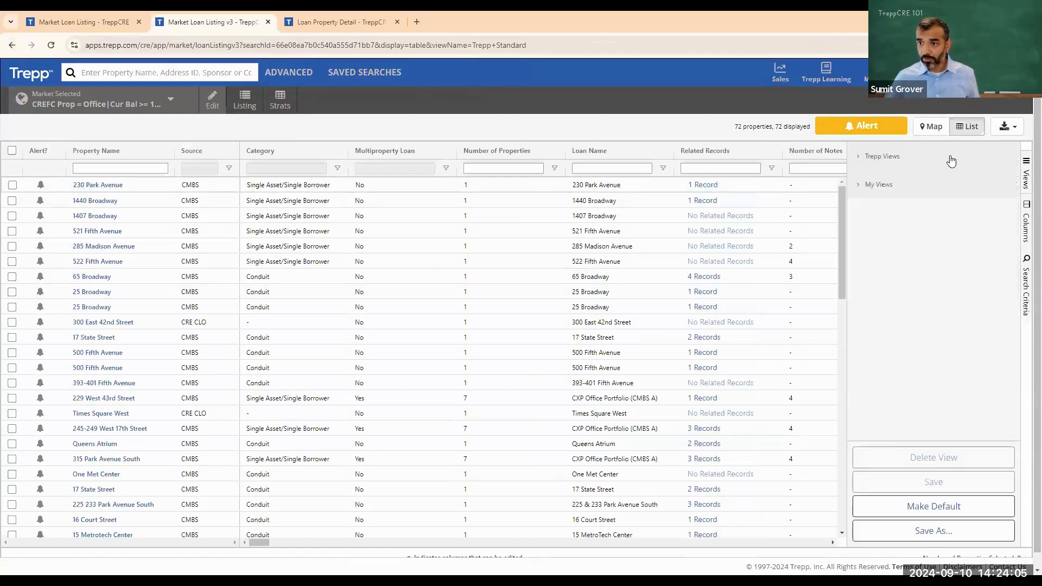
left_click(1029, 210)
scroll(964, 239, "down", 4)
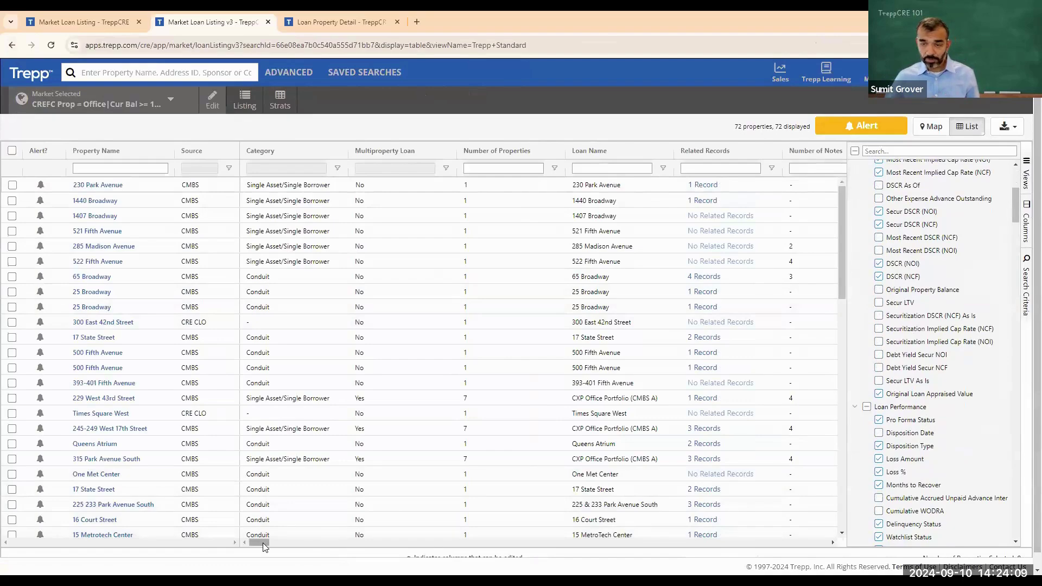
left_click_drag(264, 546, 295, 548)
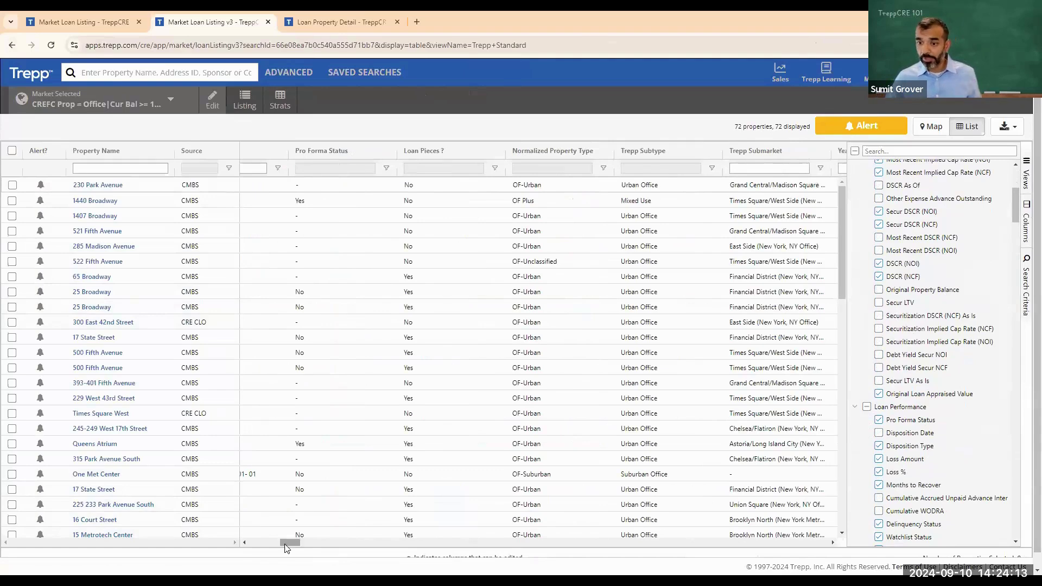
scroll(986, 280, "down", 3)
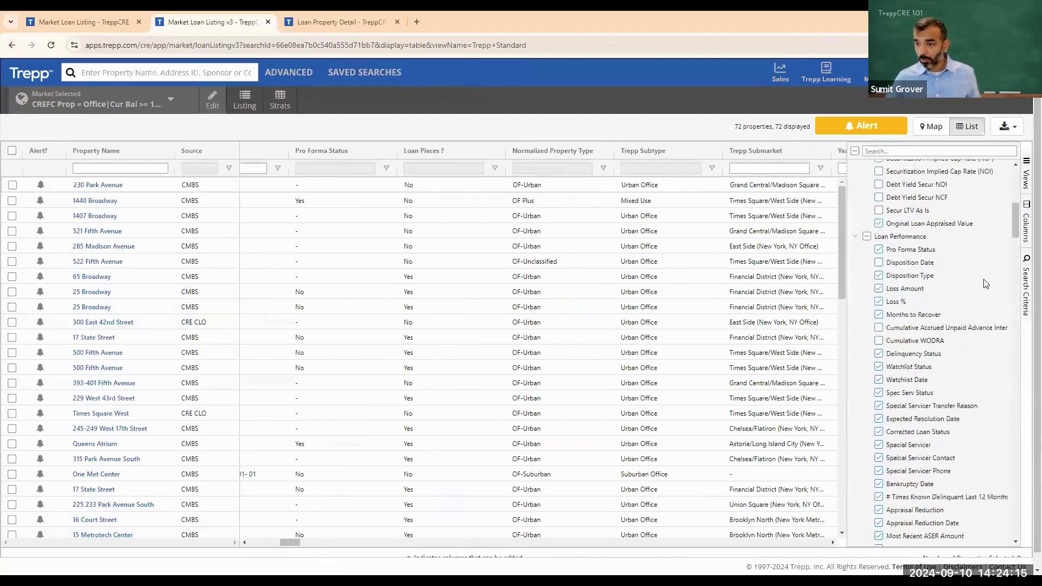
scroll(987, 284, "down", 4)
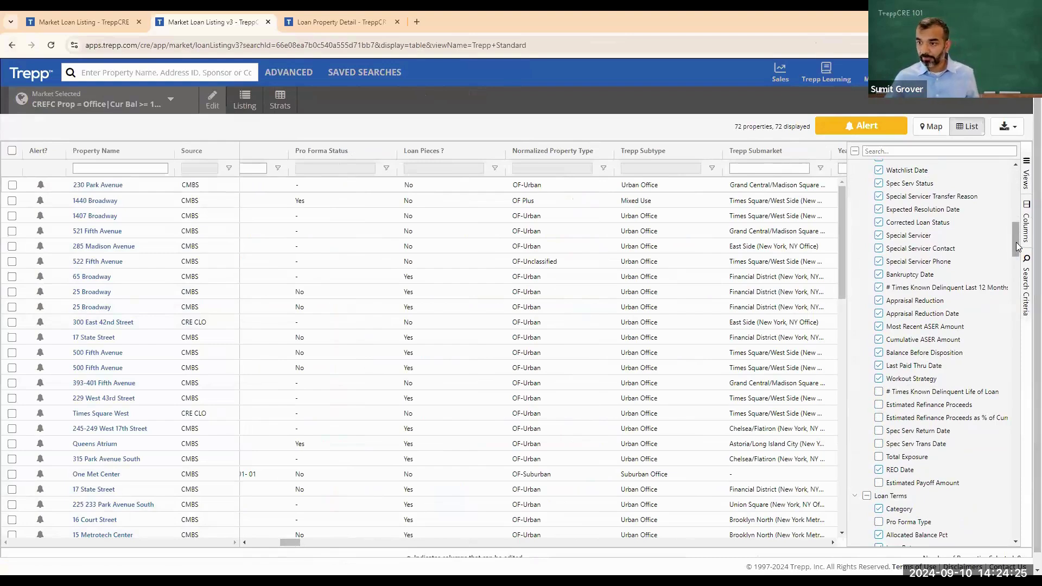
- Search the available table columns for "occupa" and clear the search
left_click_drag(1018, 247, 905, 163)
left_click(911, 151)
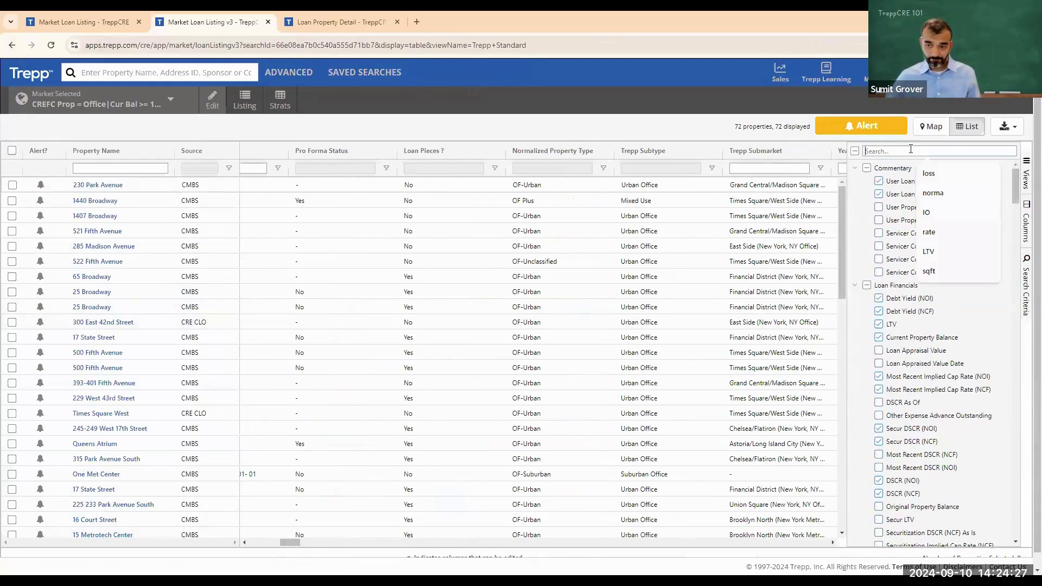
type("occupa")
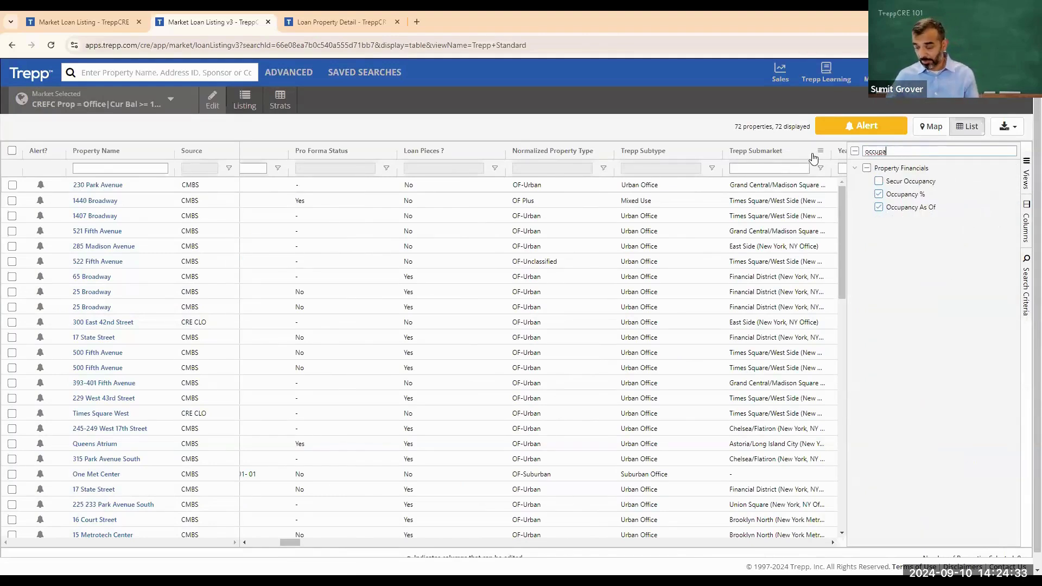
key("BackSpace")
key("BackSpace")
key("BackSpace")
key("BackSpace")
key("BackSpace")
key("BackSpace")
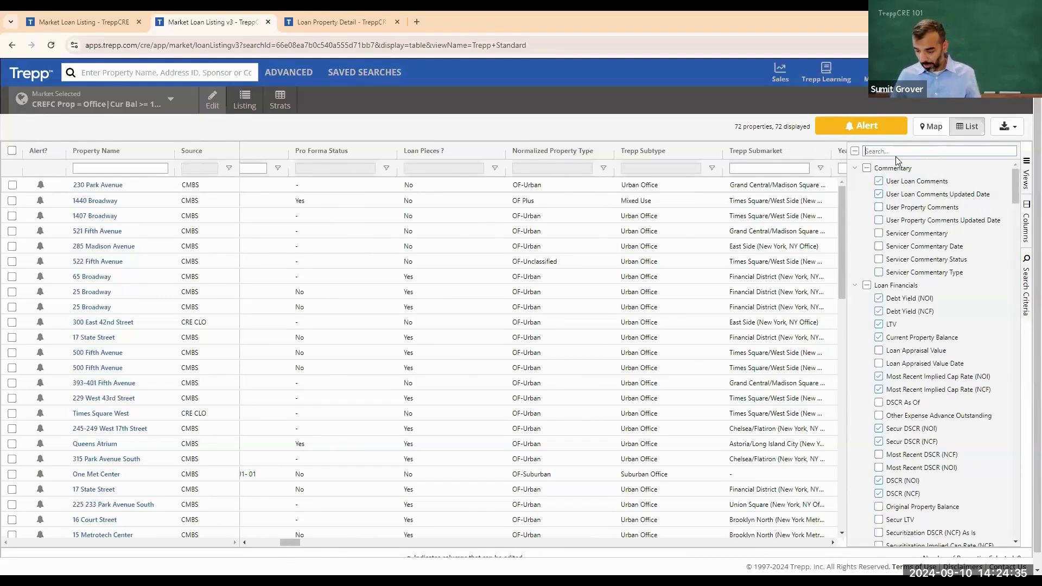
- Look up the NOI-related columns in the column list and clear the search term
left_click(898, 153)
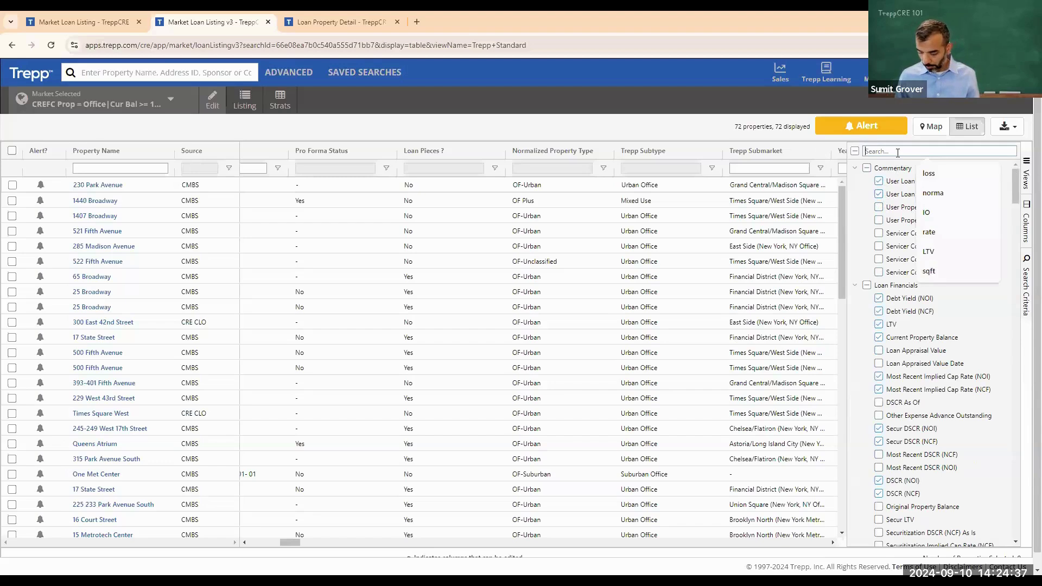
type("NOI")
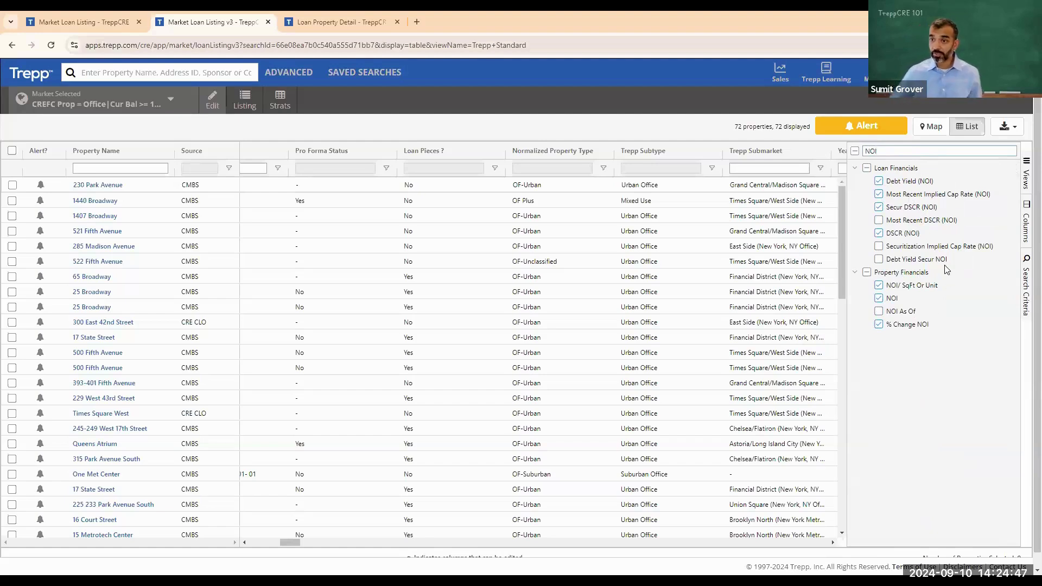
double_click(939, 149)
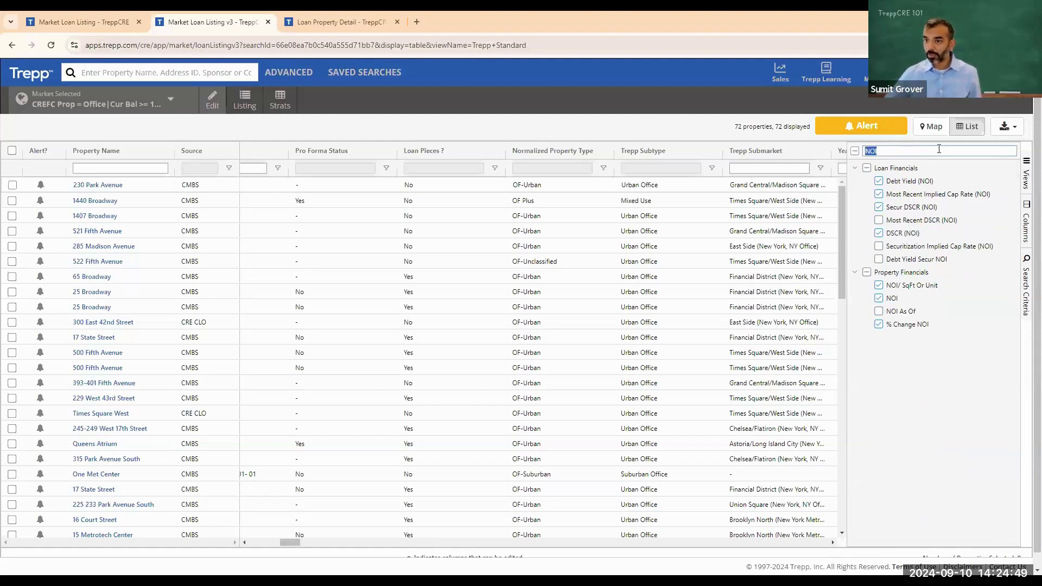
key("BackSpace")
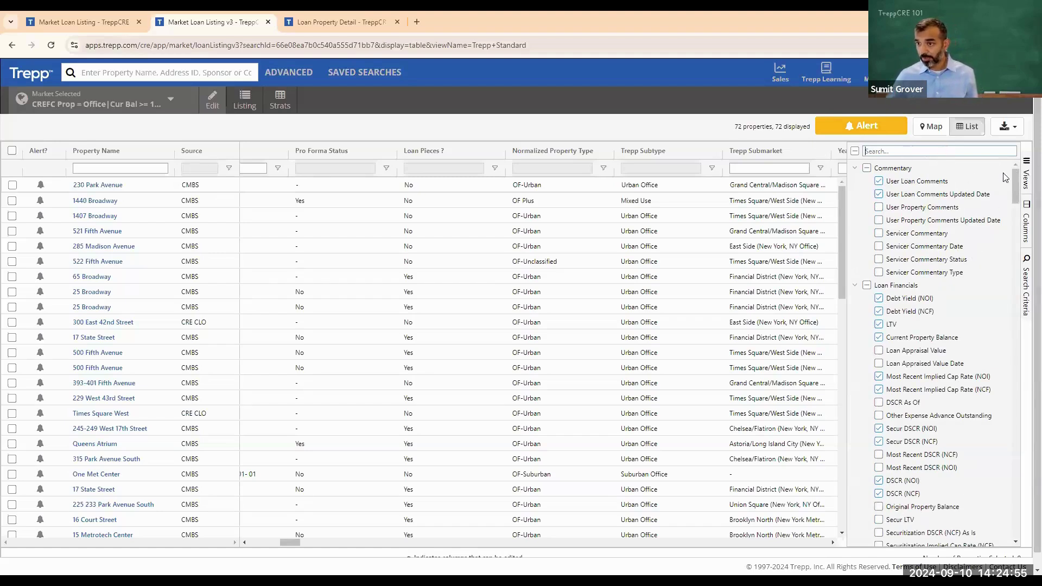
- Examine the saved table views under My Views and Trepp Views, leaving only My Views expanded
left_click(1027, 169)
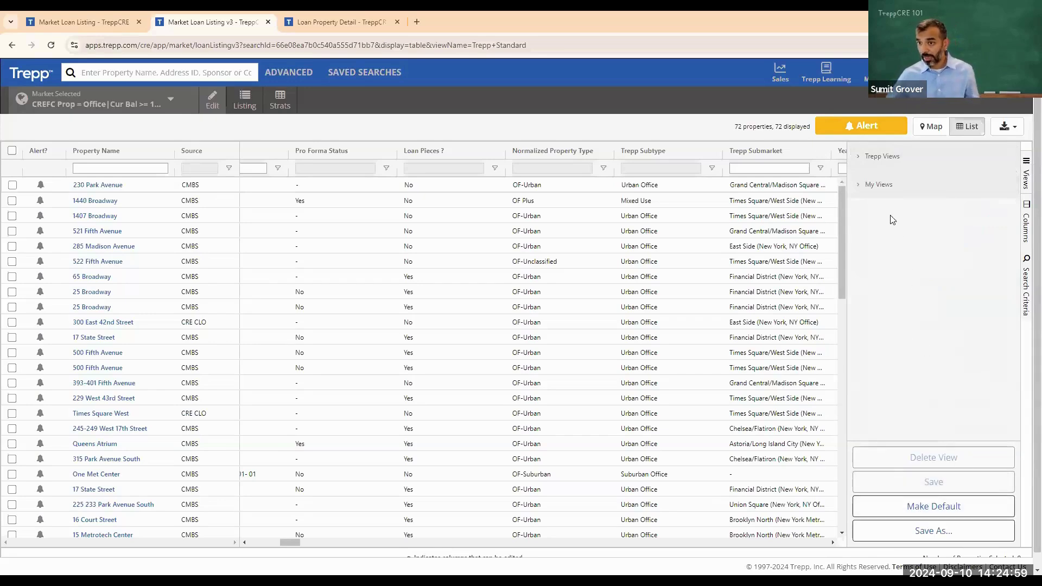
left_click(878, 185)
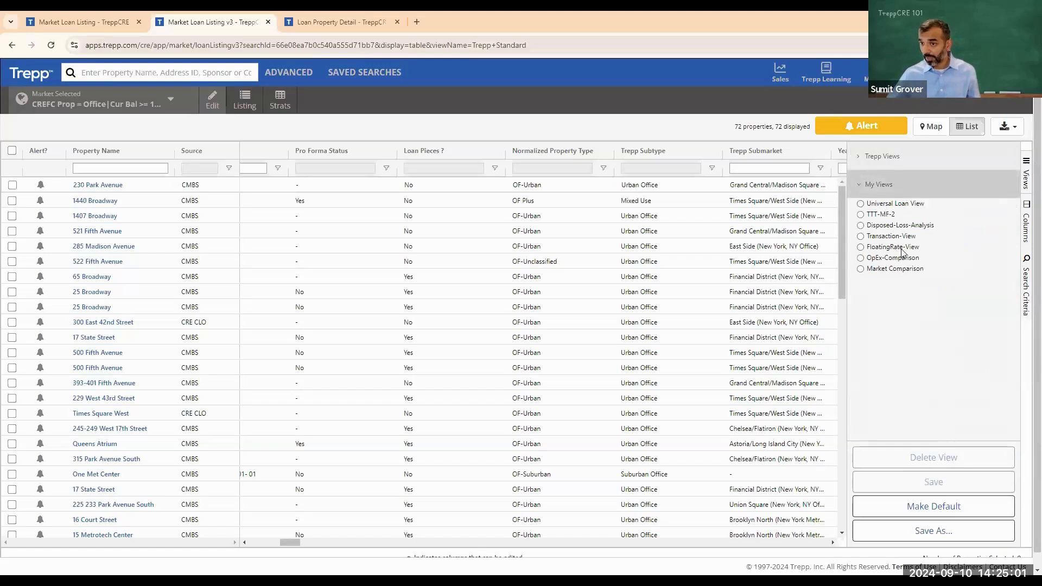
left_click(898, 157)
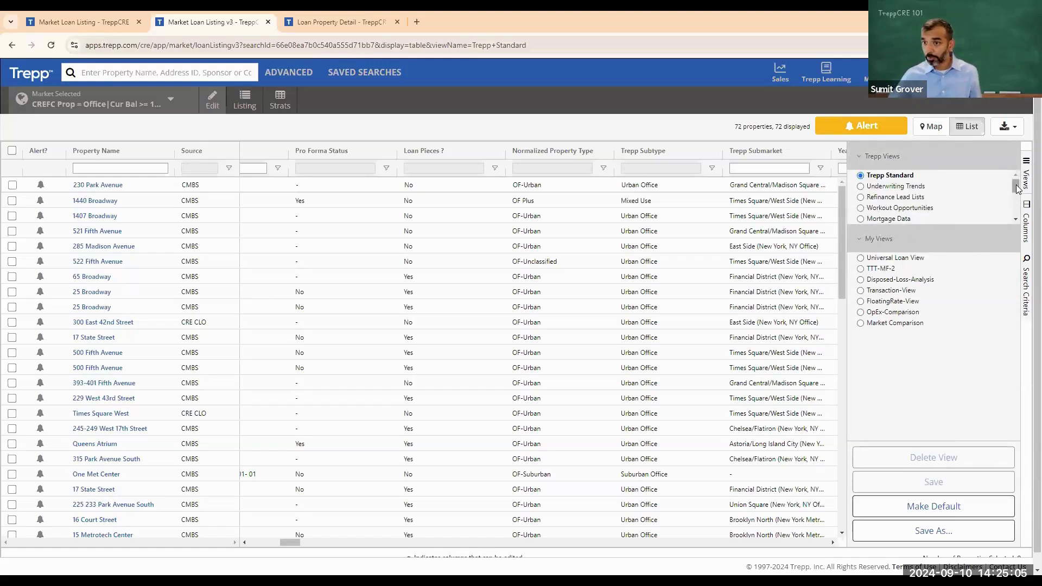
mouse_move(1015, 185)
left_mouse_down()
mouse_move(1015, 209)
mouse_move(1015, 175)
left_mouse_up()
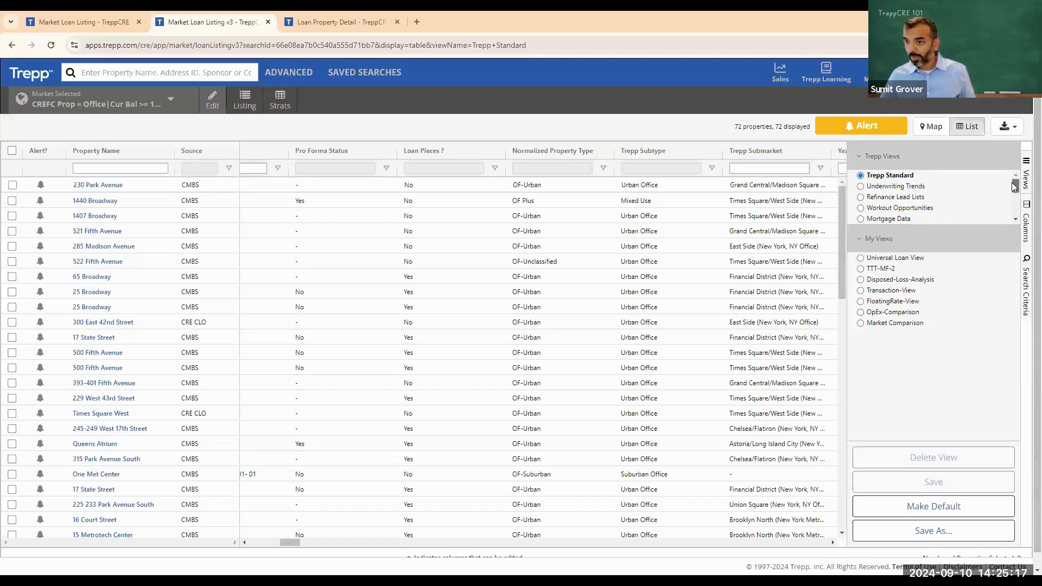
scroll(1014, 188, "down", 2)
scroll(1014, 187, "up", 2)
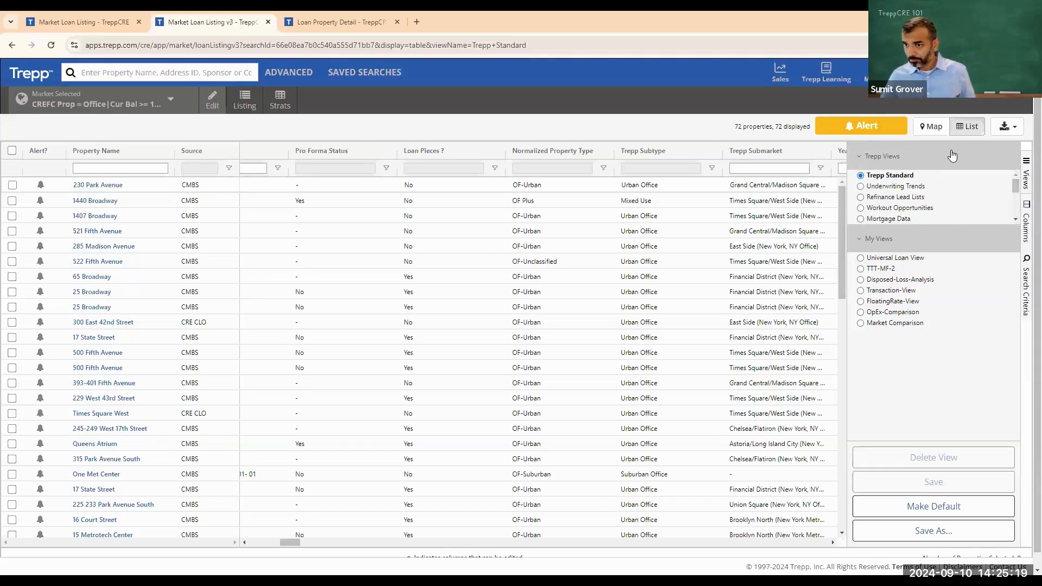
left_click(912, 156)
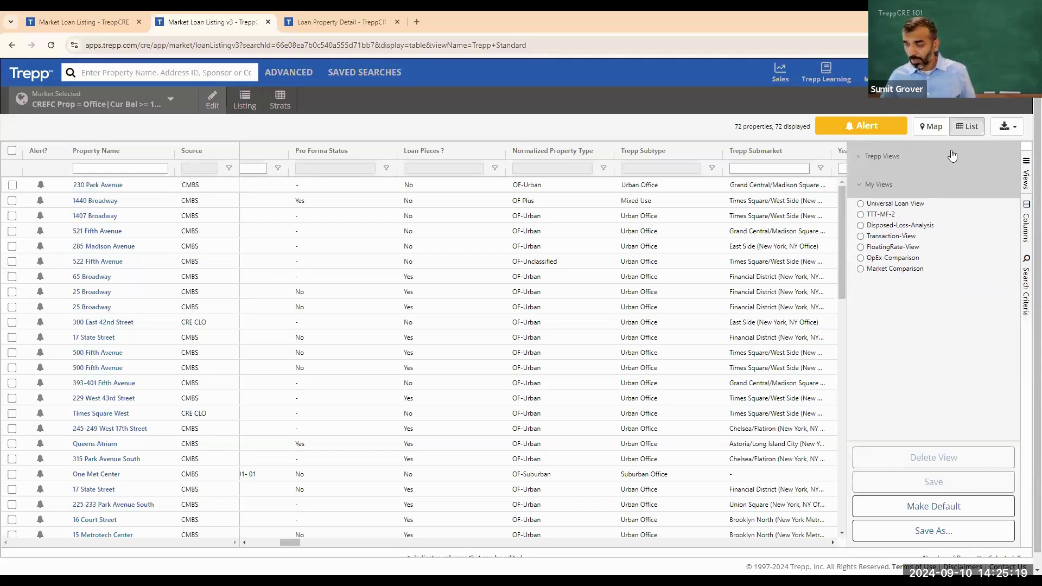
- Examine the Market Alert settings for this search and the Deal Alert options for 230 Park Avenue without saving either
left_click(872, 124)
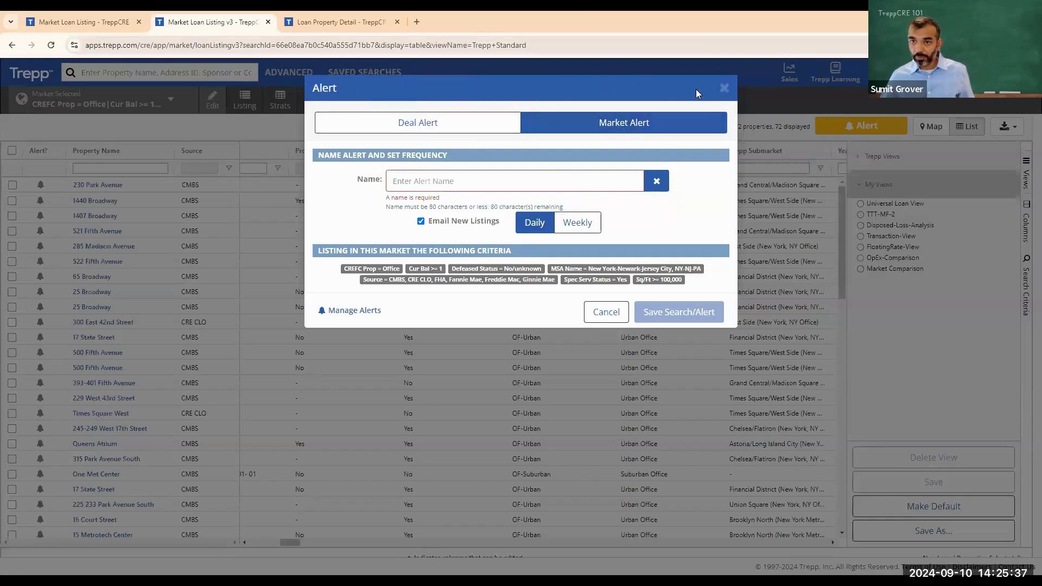
left_click(725, 88)
left_click(12, 185)
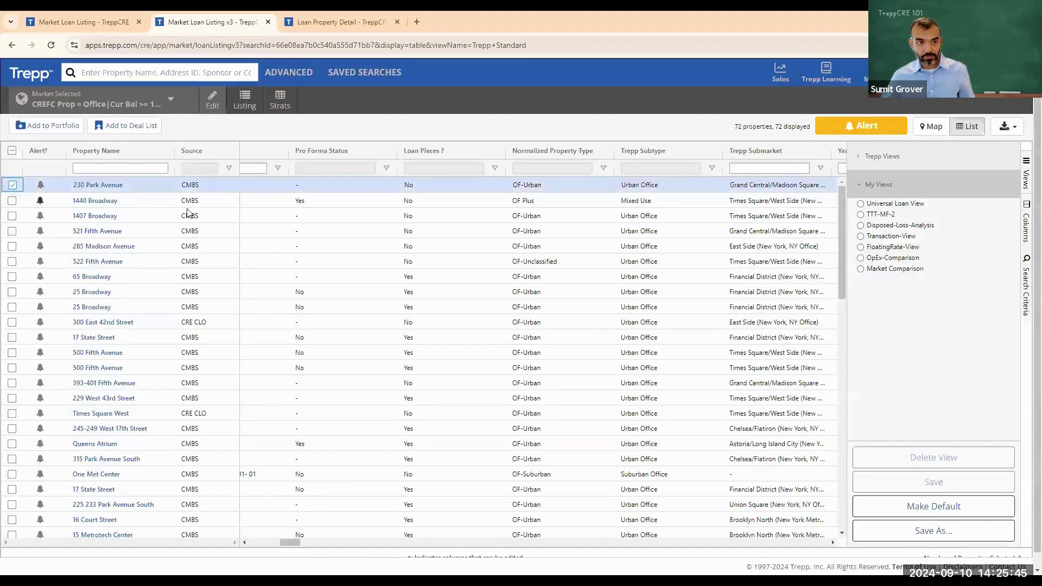
left_click(40, 185)
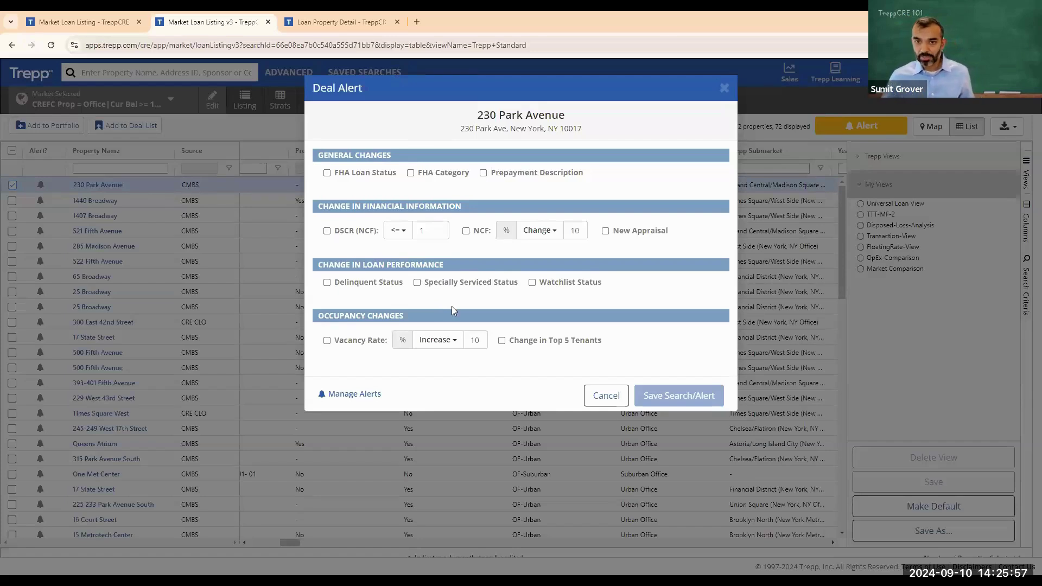
left_click(725, 89)
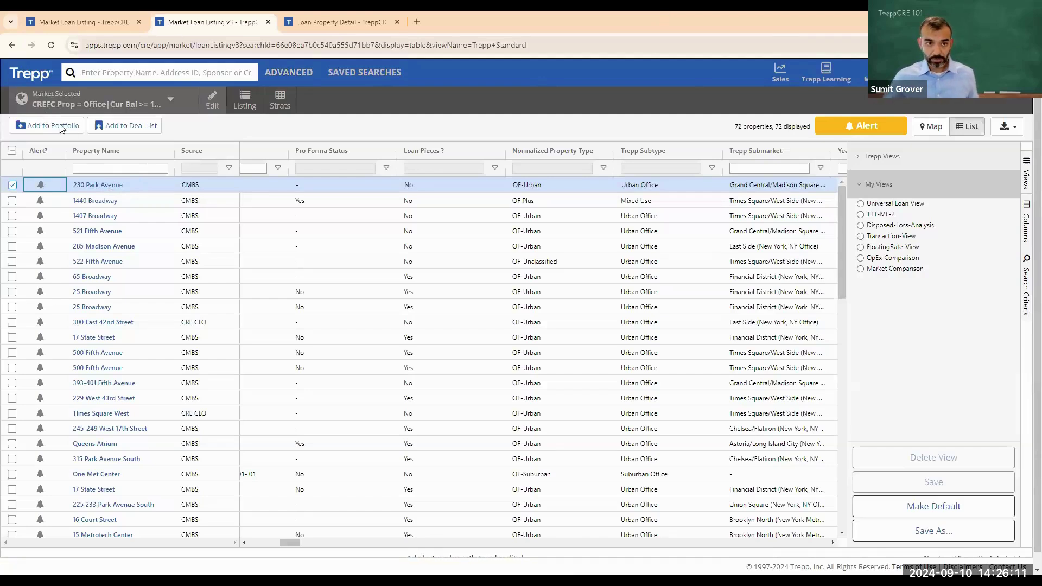
- Open the loan property details of 230 Park Avenue from the results table
left_click(107, 187)
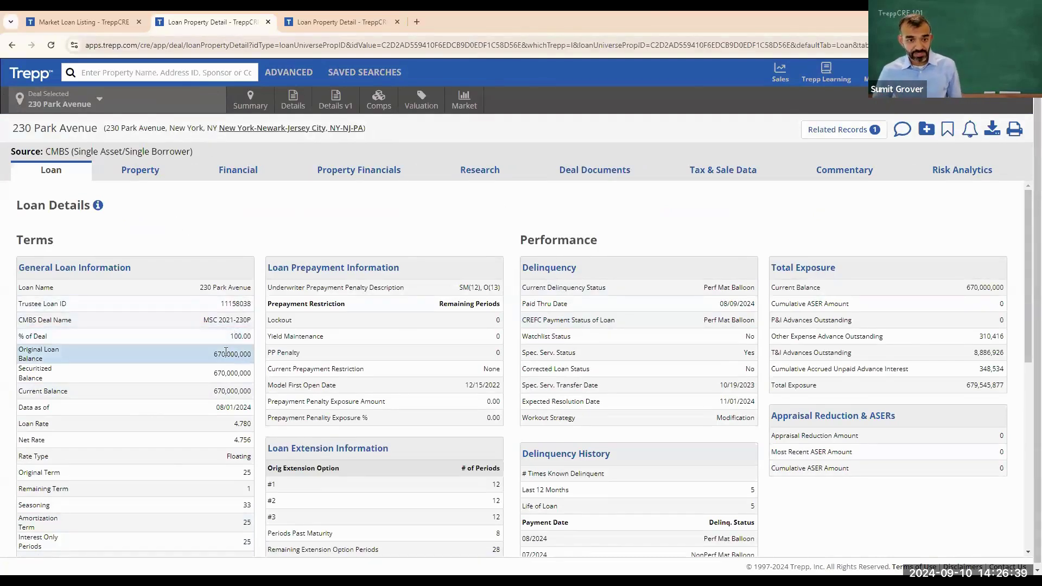
- Examine the General Loan Information of 230 Park Avenue, highlighting the loan rate and the data as-of date
scroll(225, 352, "down", 1)
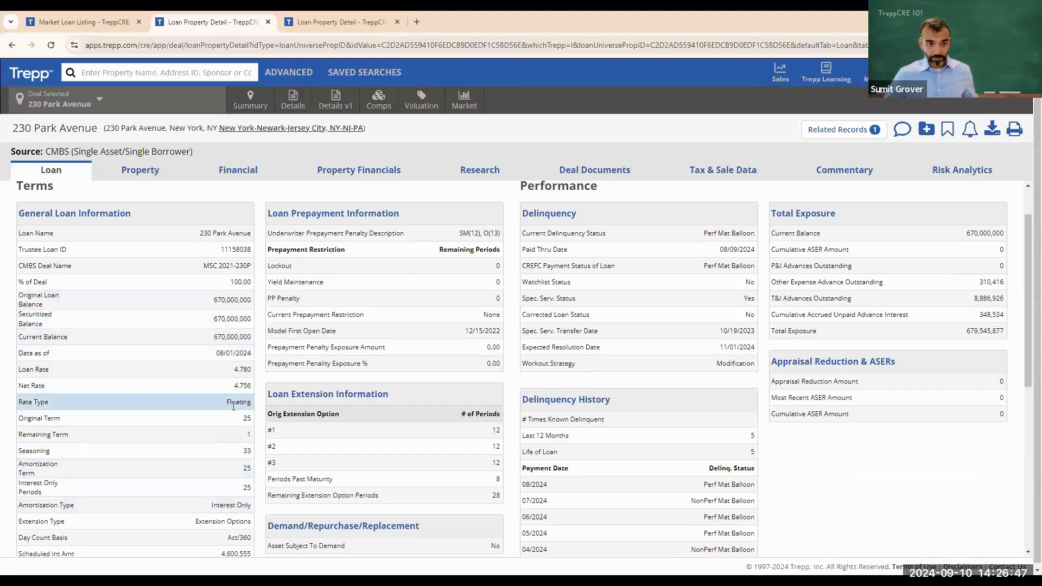
double_click(247, 369)
scroll(259, 401, "down", 1)
scroll(259, 405, "down", 1)
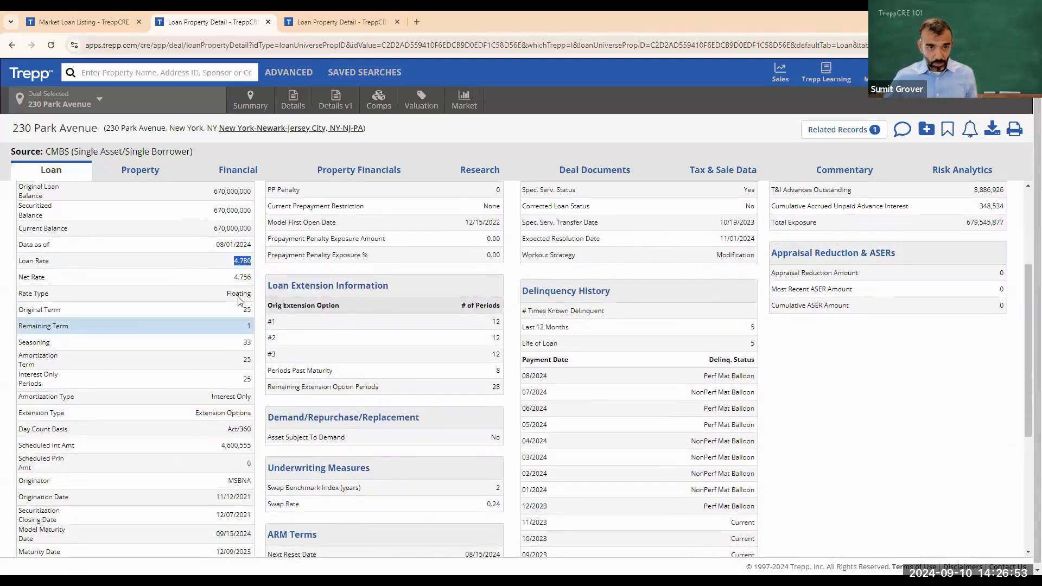
left_click(227, 245)
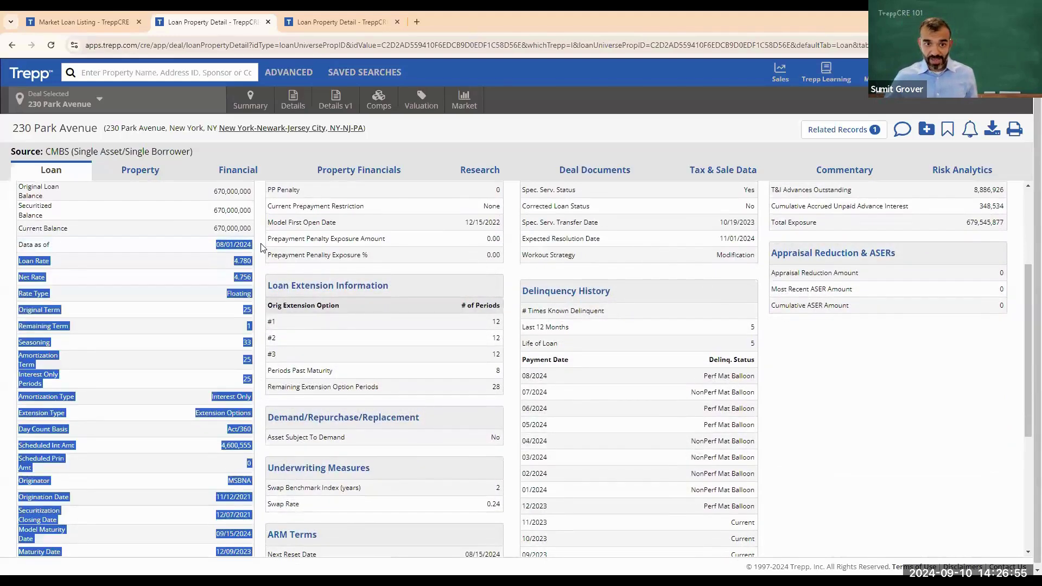
left_click_drag(216, 245, 246, 243)
left_click(250, 245)
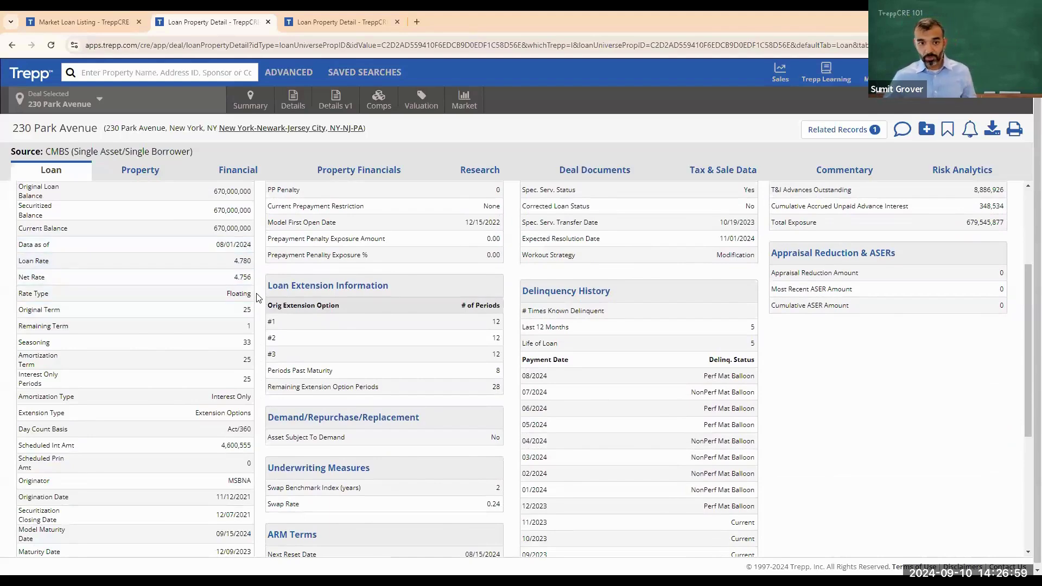
- Review the remaining loan terms down to the maturity dates, highlighting the maturity date and fully extended maturity date
scroll(256, 311, "down", 1)
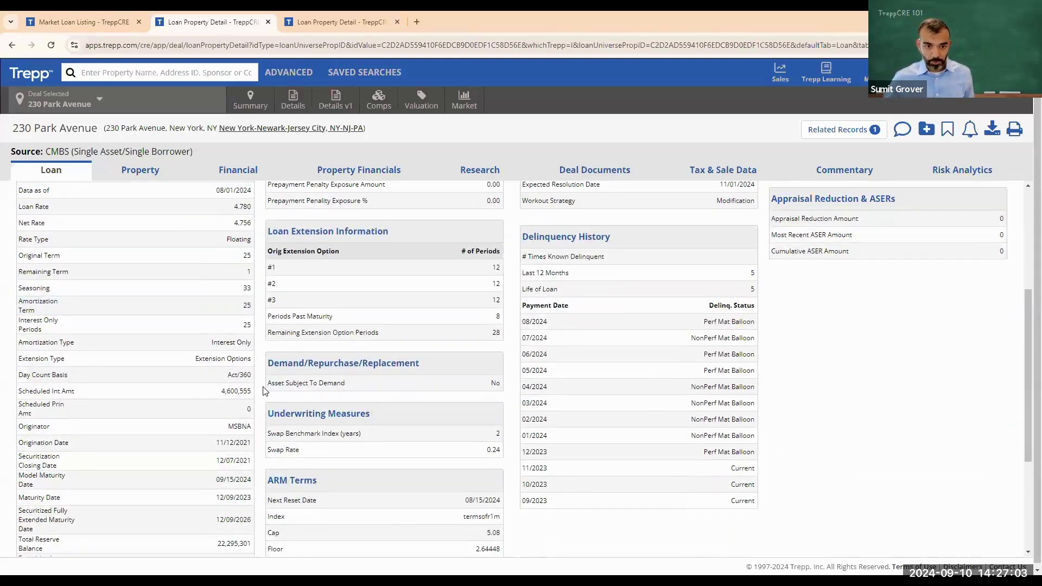
scroll(264, 391, "down", 1)
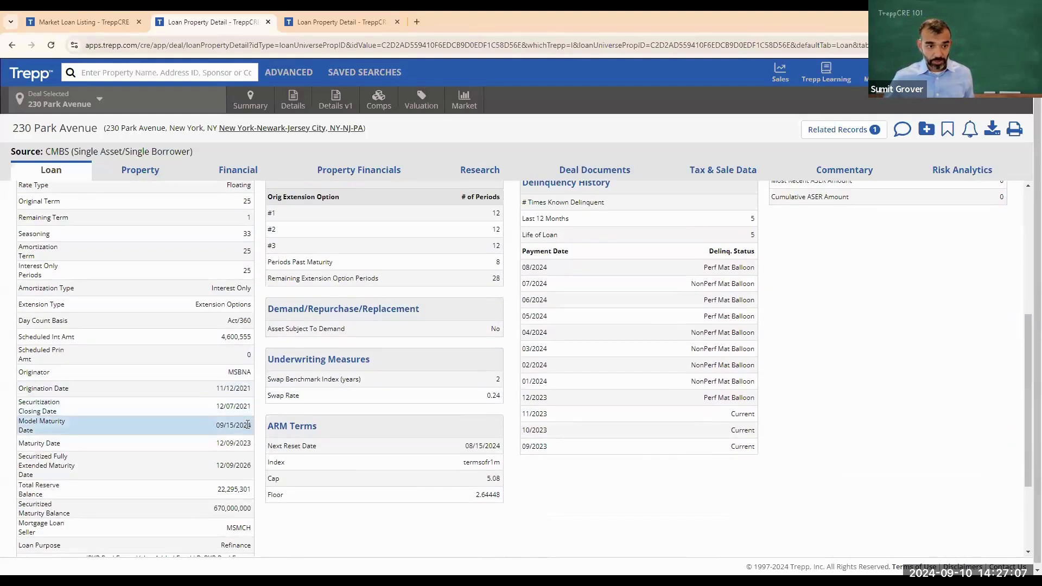
scroll(245, 425, "down", 1)
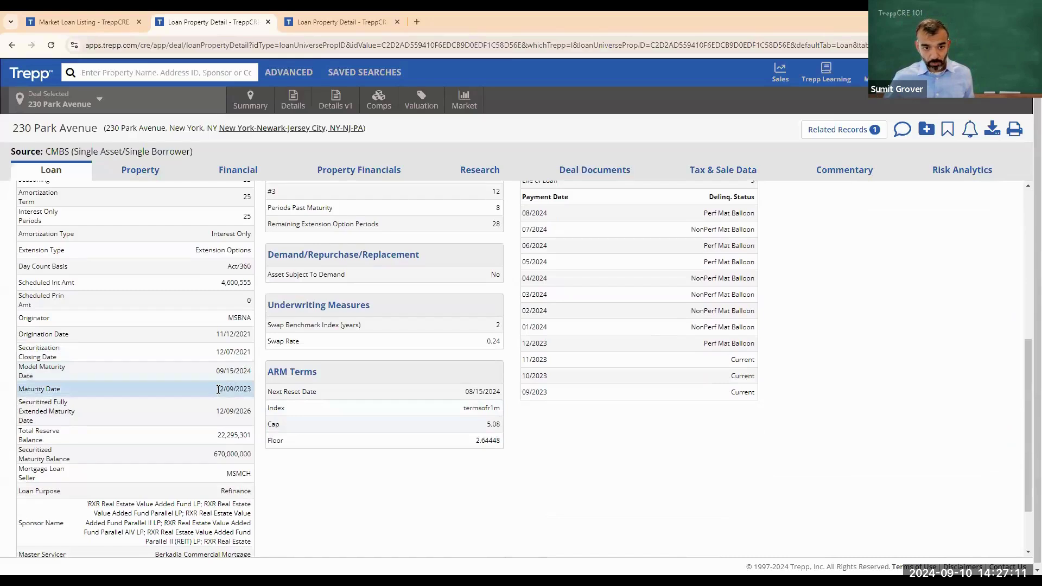
left_click_drag(218, 389, 259, 407)
left_click(290, 482)
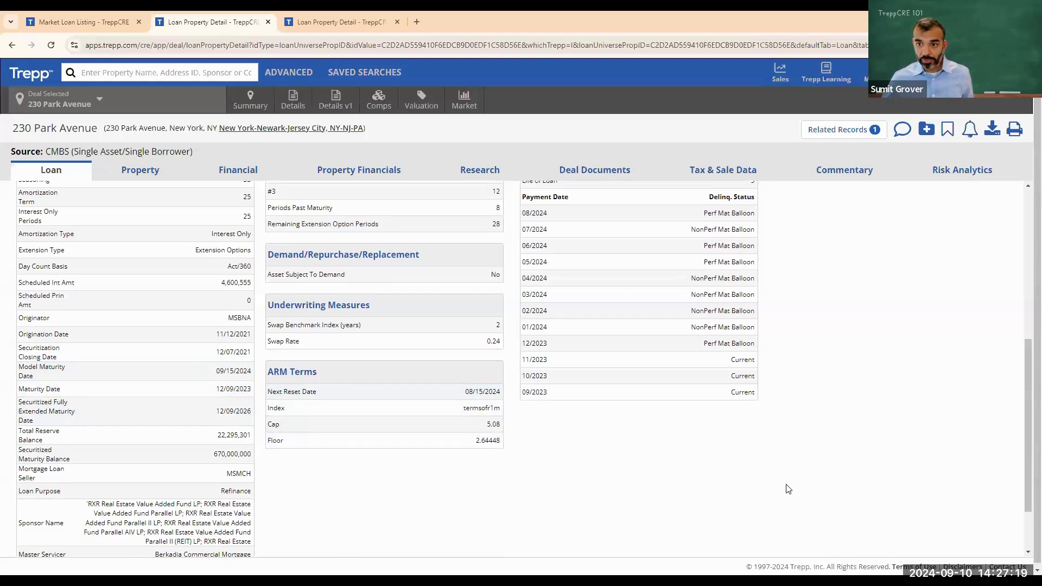
- Examine the loan's special servicing status, workout strategy, delinquency history and appraisal reduction details
scroll(787, 487, "up", 1)
scroll(775, 319, "up", 3)
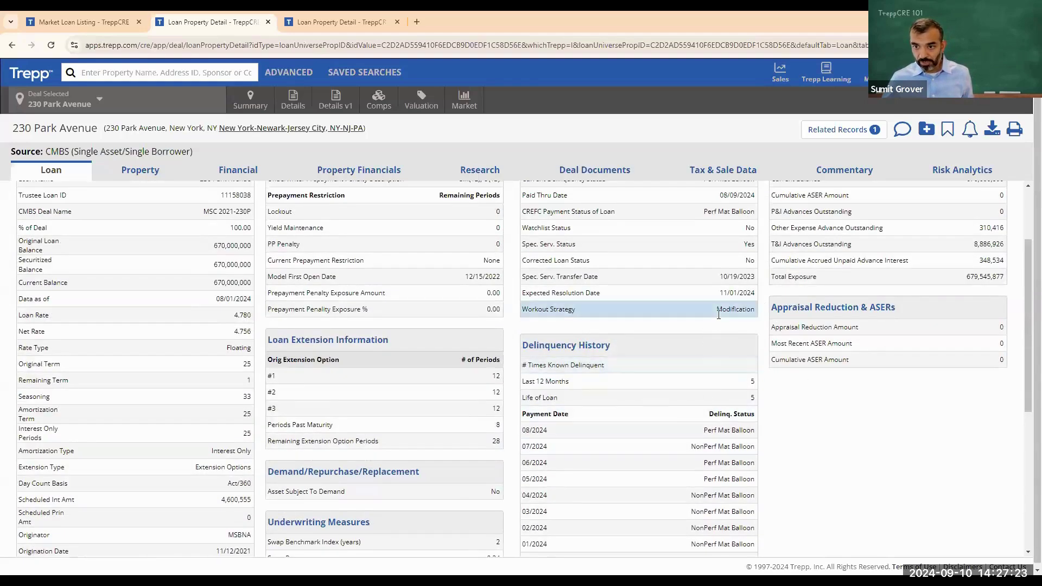
scroll(779, 532, "down", 1)
scroll(765, 521, "down", 1)
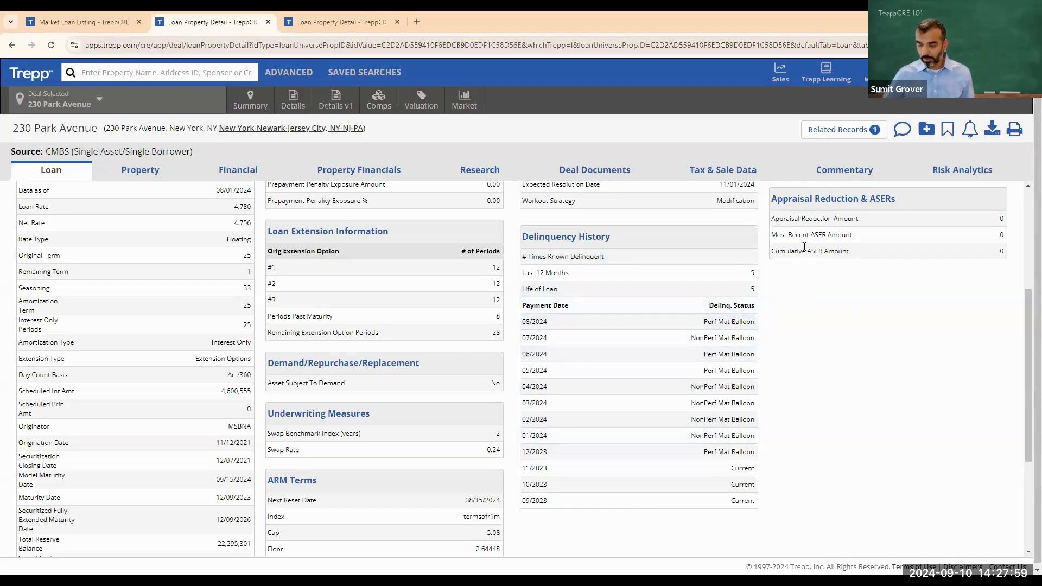
- Review the special servicer and watchlist commentary, highlighting the DSCR figure in the 10/2023 watchlist entry
left_click(860, 171)
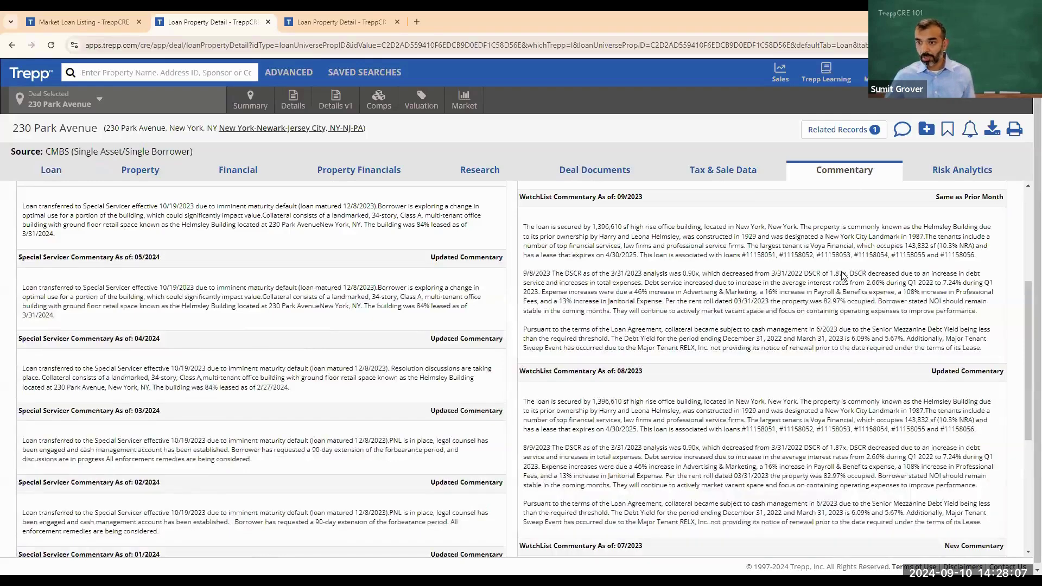
scroll(833, 317, "up", 4)
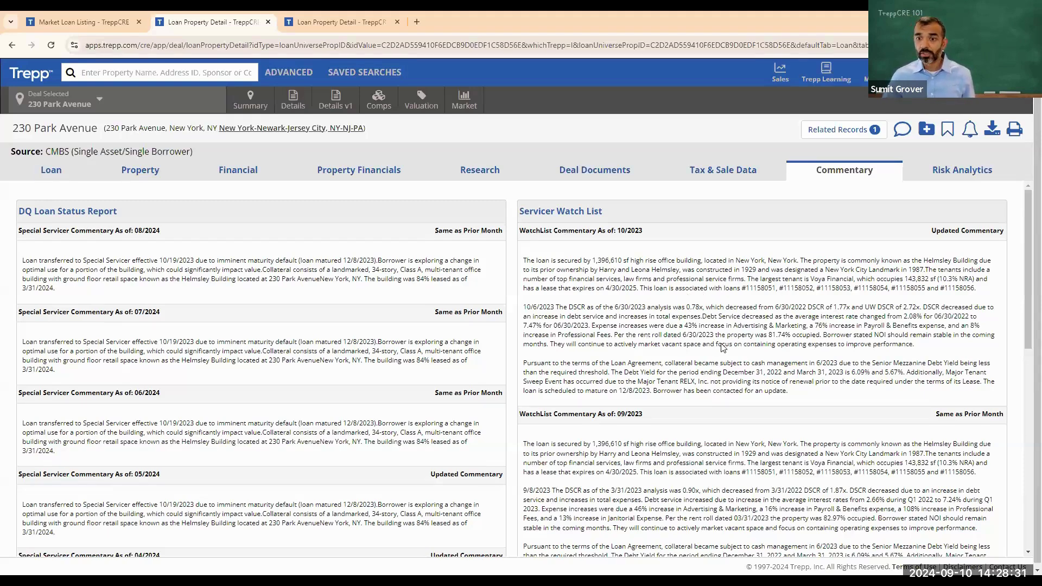
left_click_drag(685, 308, 702, 311)
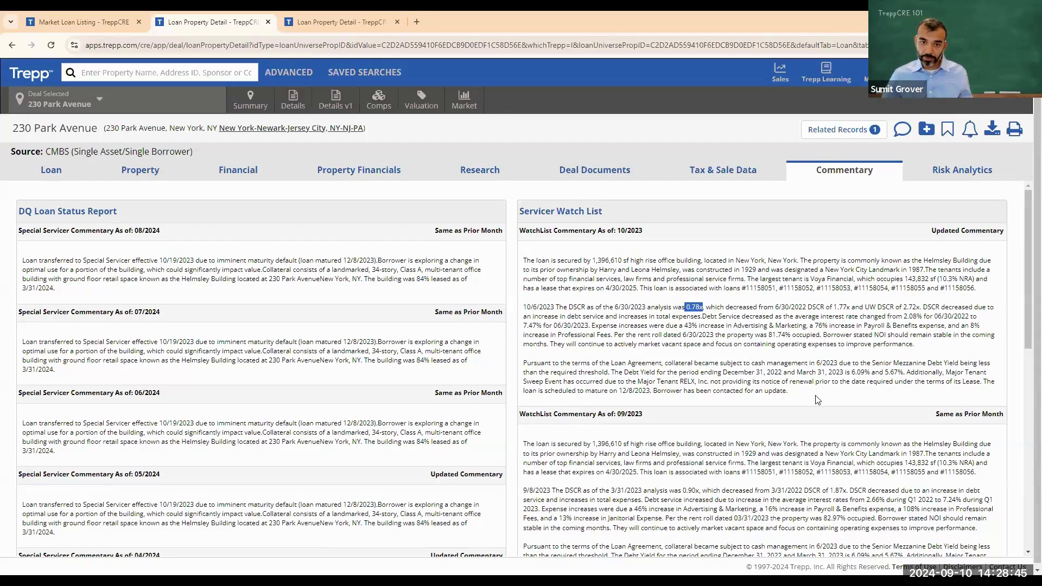
scroll(411, 446, "down", 4)
scroll(356, 457, "up", 4)
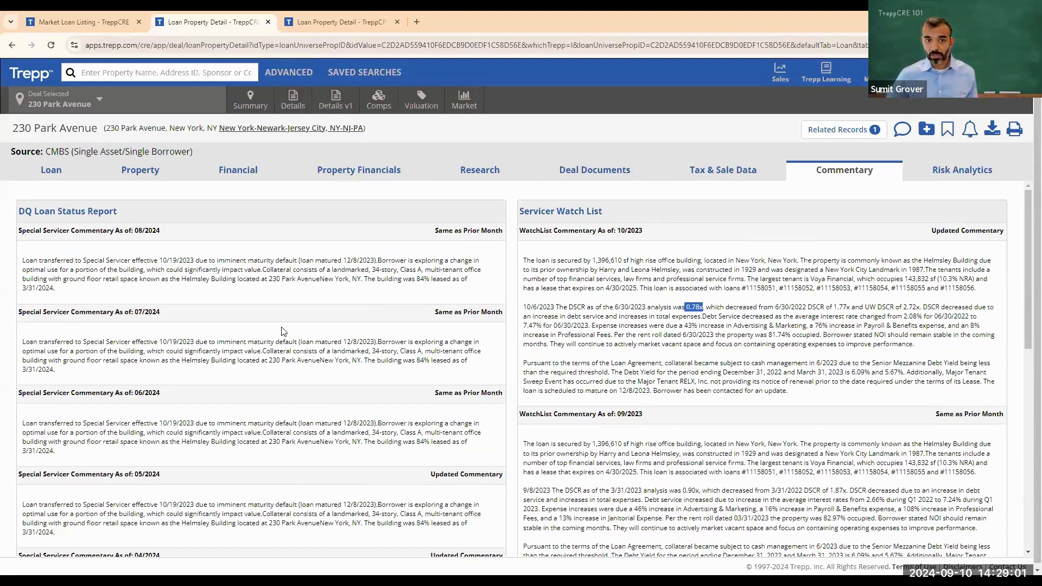
- Examine the property details of 230 Park Avenue, including tenants, lease expirations, ownership and market leasing data
left_click(137, 173)
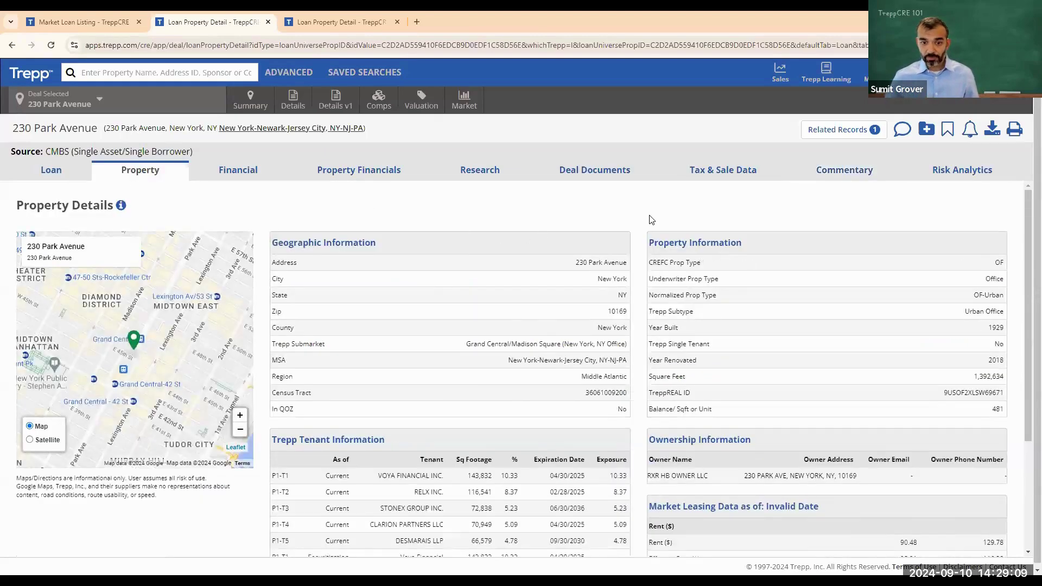
scroll(638, 223, "down", 2)
scroll(637, 223, "up", 1)
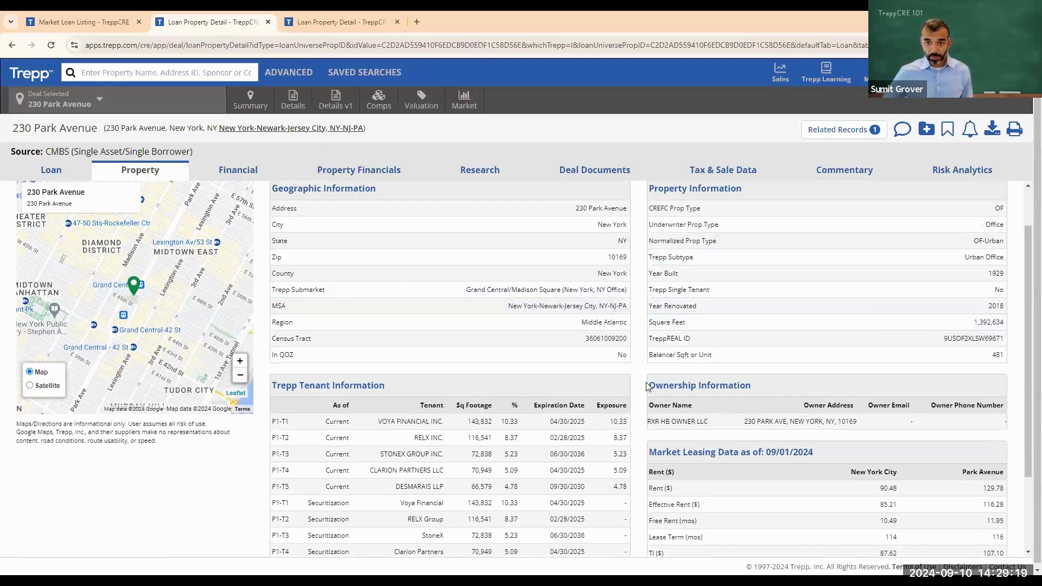
scroll(646, 387, "down", 2)
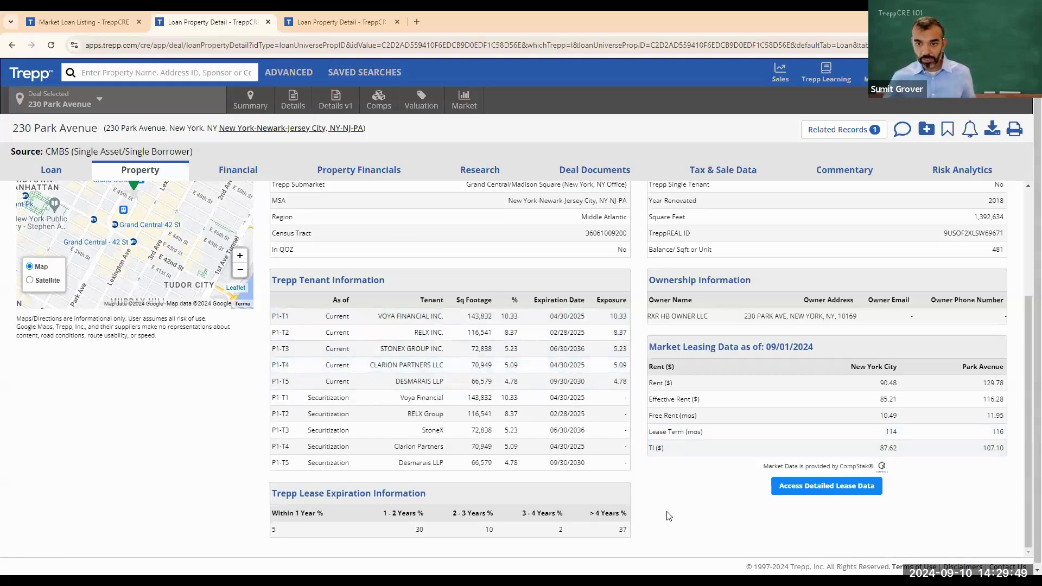
scroll(516, 296, "up", 3)
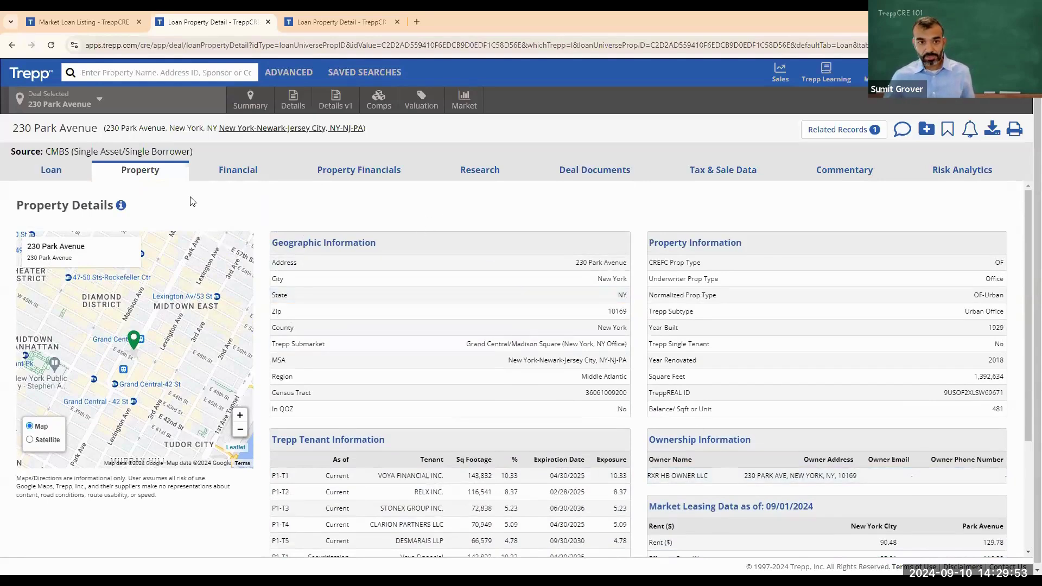
- Review the loan financials, highlighting the most recent appraisal amount, and read through the detailed property financial statements
left_click(248, 175)
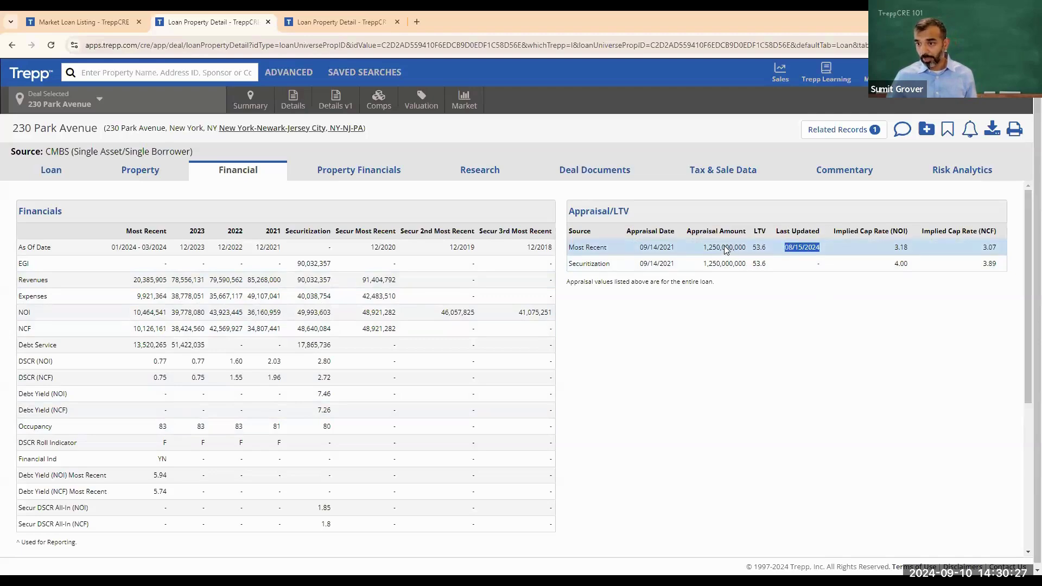
left_click_drag(704, 248, 748, 248)
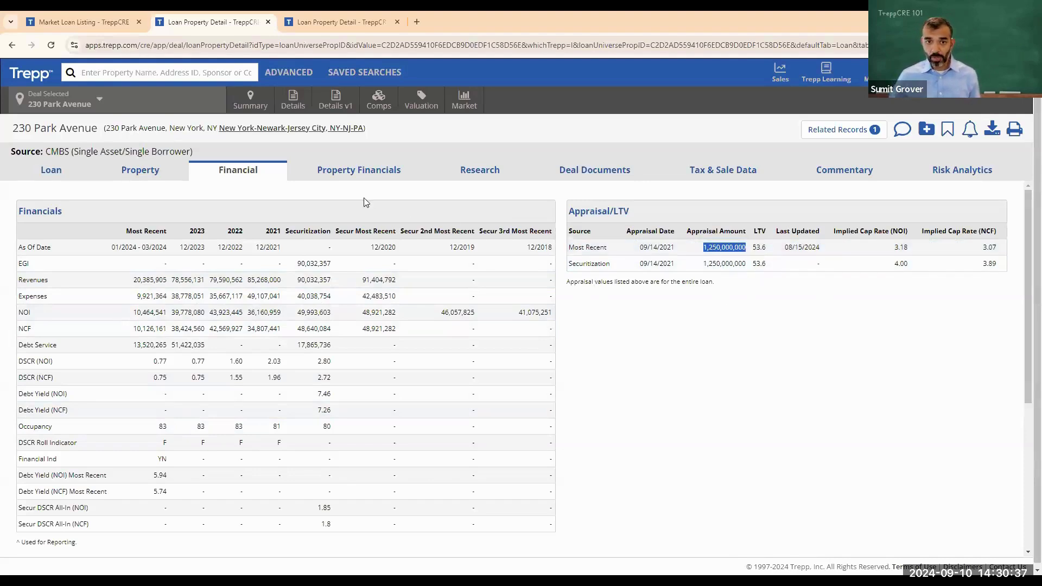
left_click(390, 174)
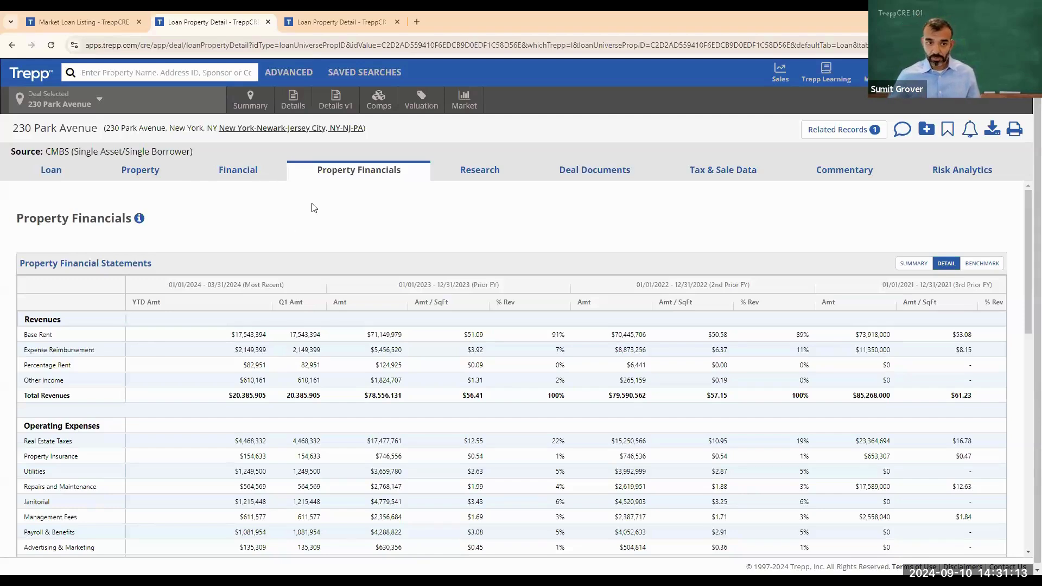
scroll(313, 206, "down", 1)
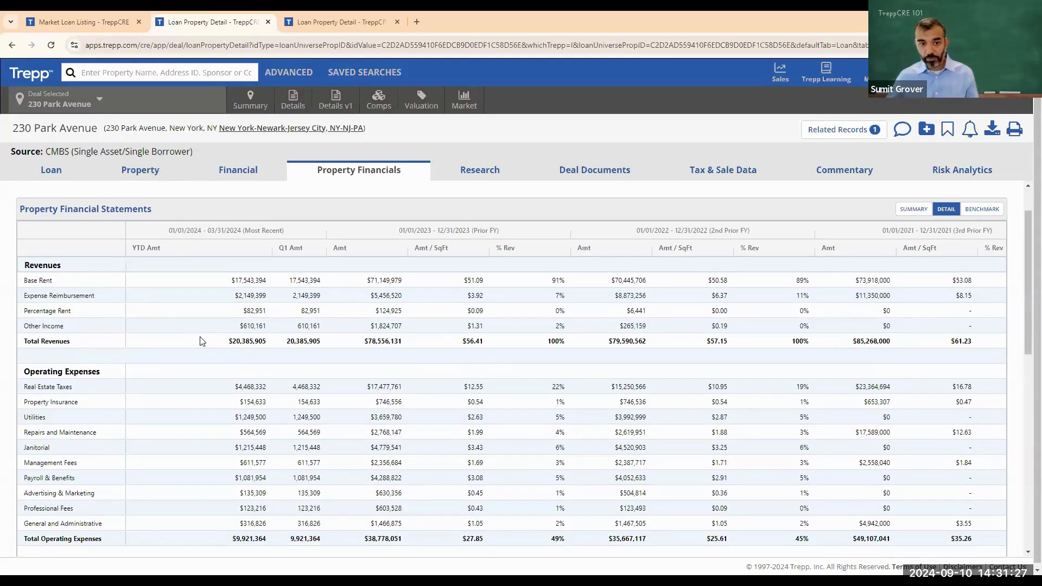
scroll(233, 404, "down", 2)
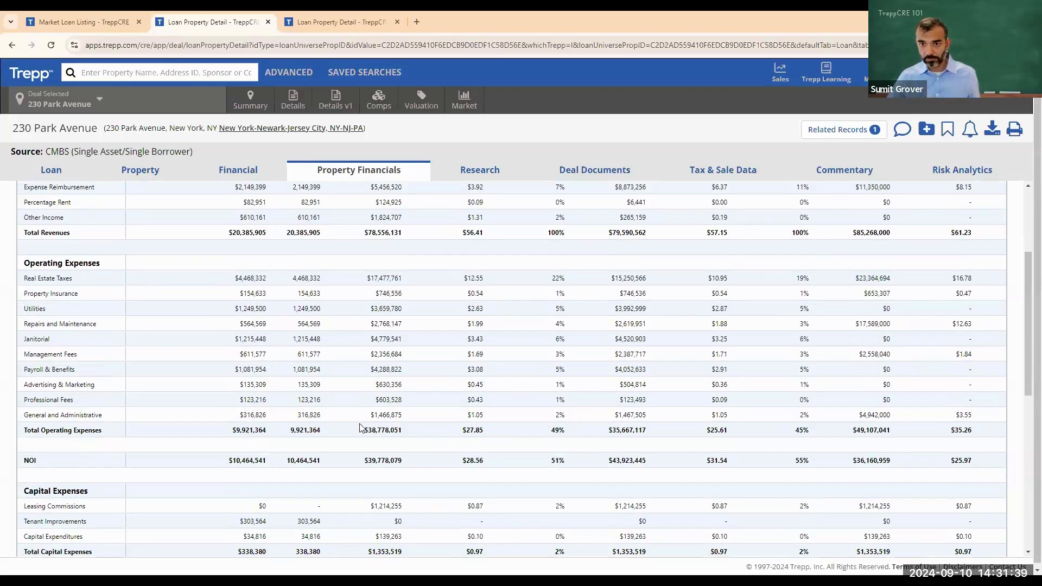
scroll(337, 414, "up", 2)
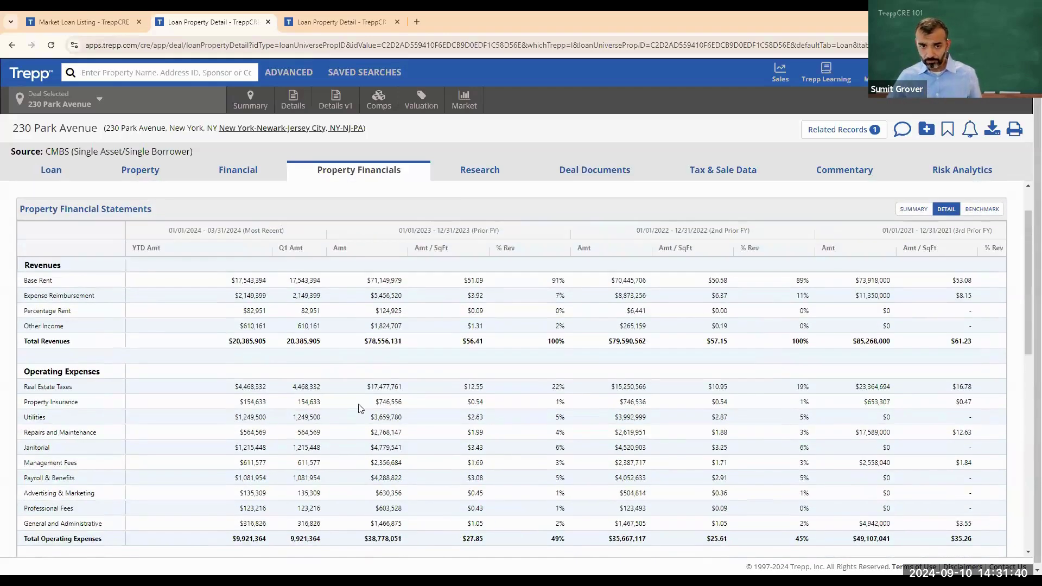
- Look through the TreppWire research coverage, the deal documents and the tax and sale data of 230 Park Avenue
left_click(495, 175)
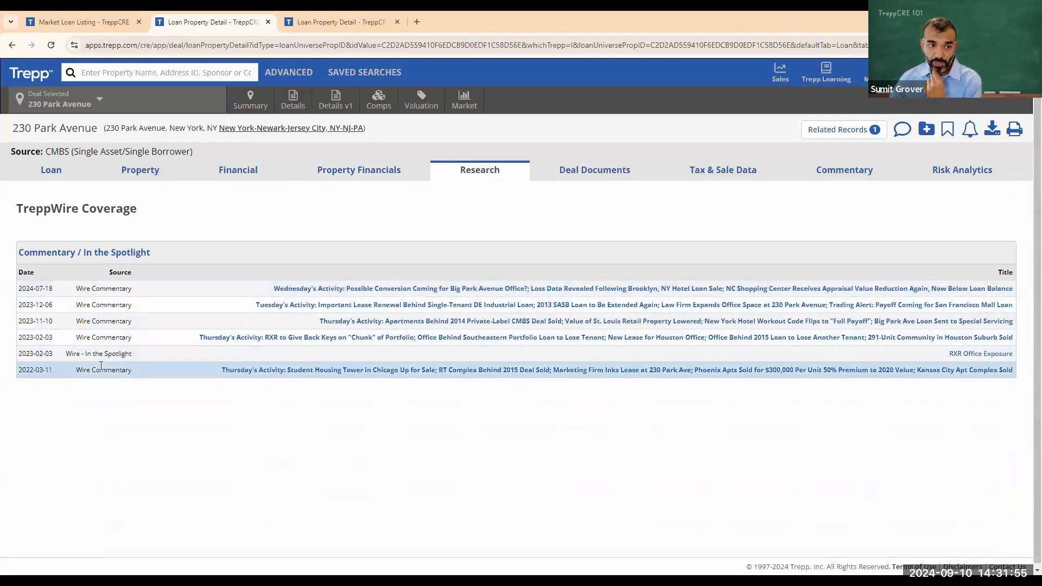
left_click(601, 174)
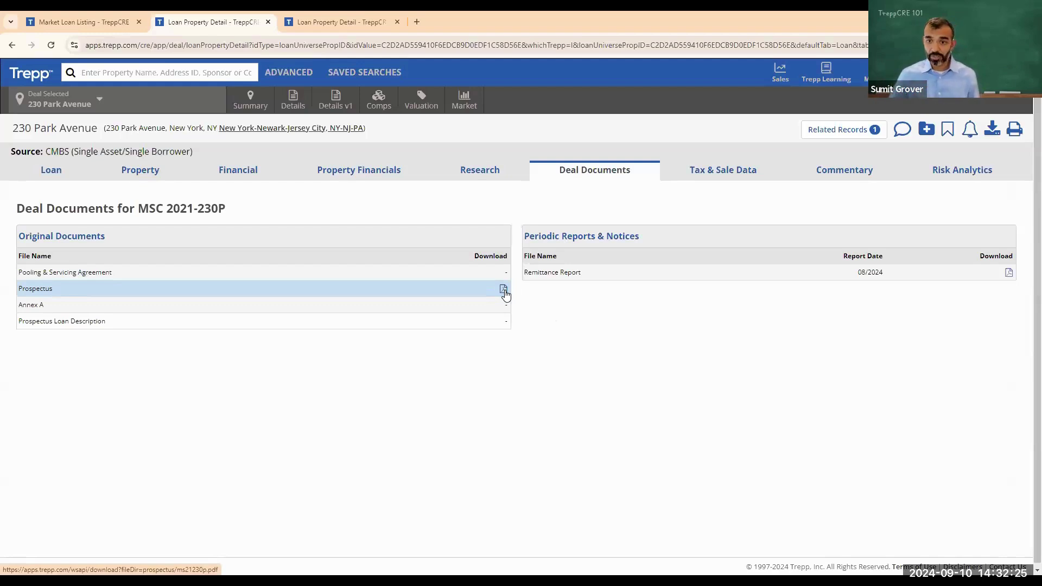
left_click(724, 173)
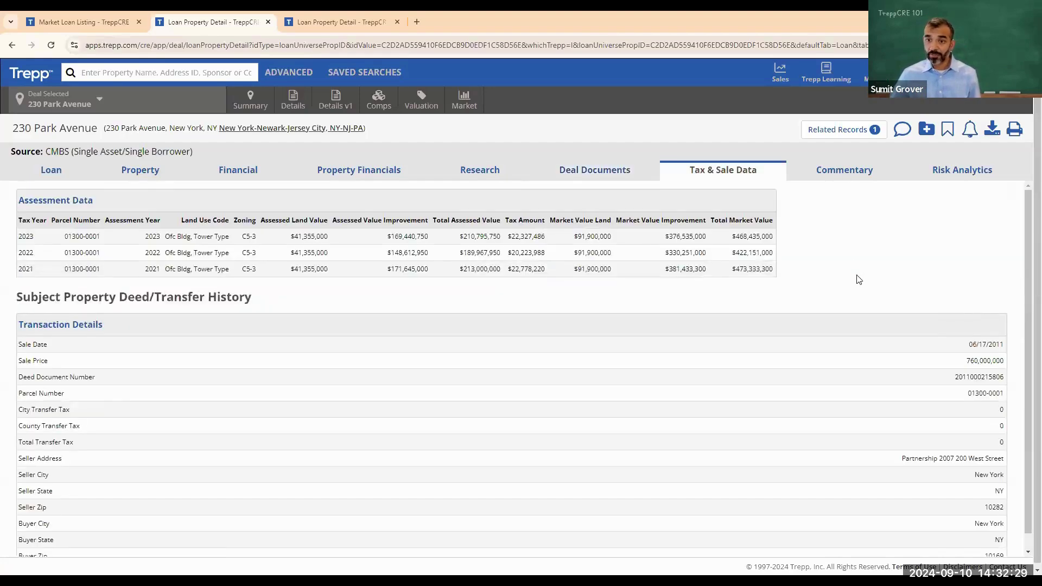
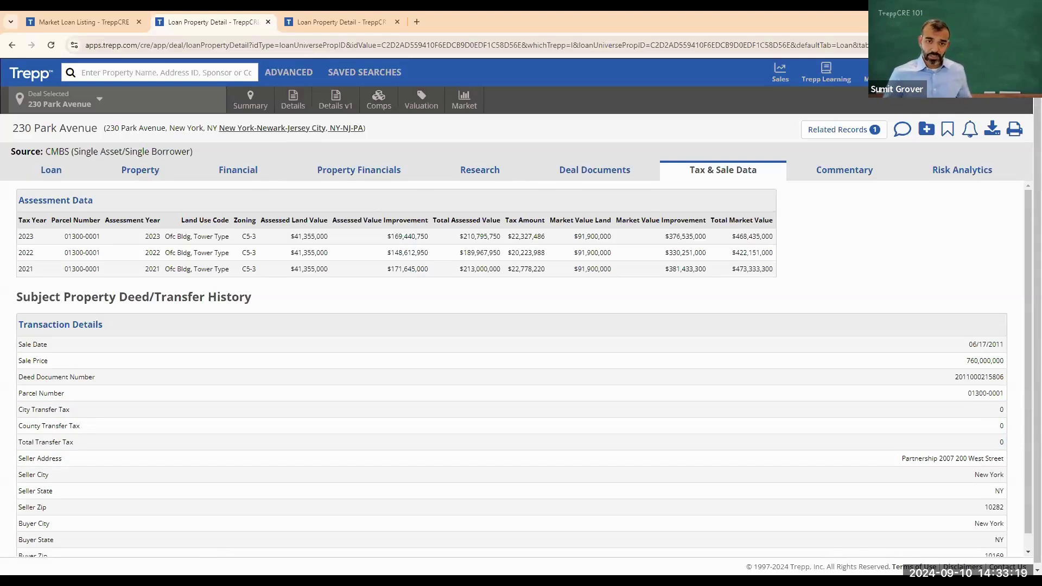
- View the Details v1 version of the 230 Park Avenue loan page and return to the current Details version
left_click(337, 106)
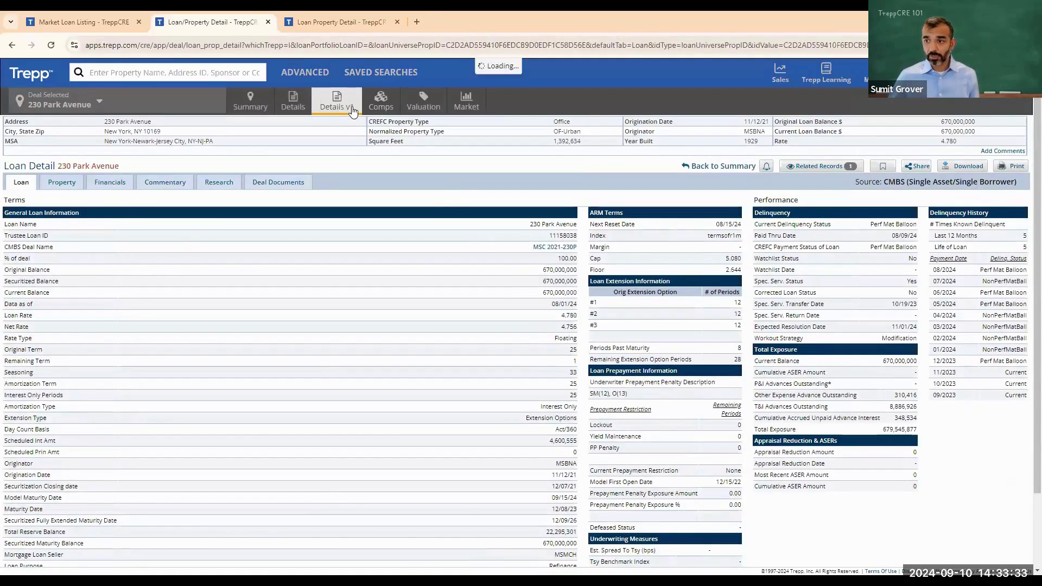
left_click(304, 102)
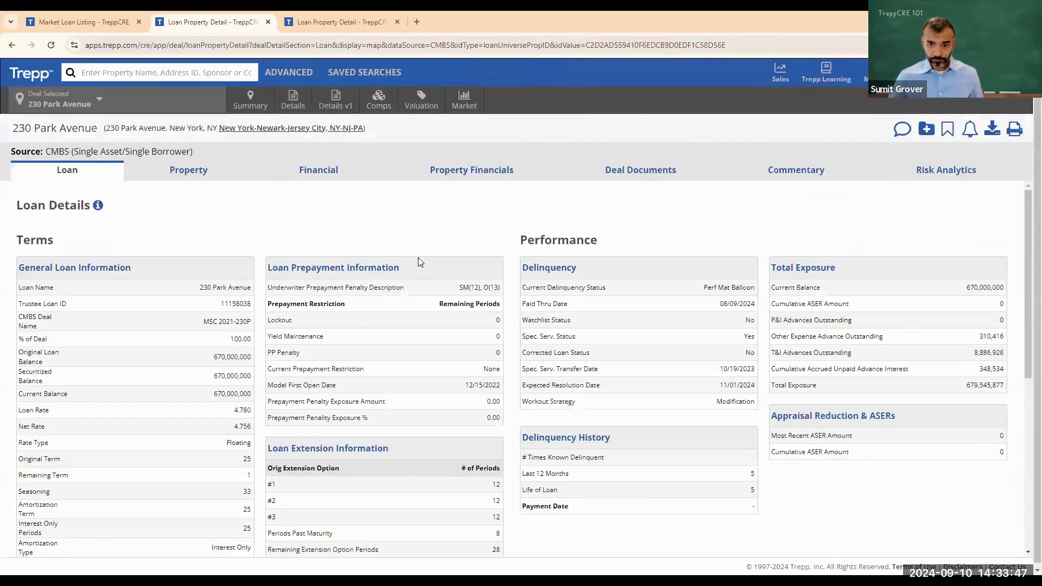
- Start a new advanced search covering all property sources and limit the property type to Multi-Family
left_click(305, 70)
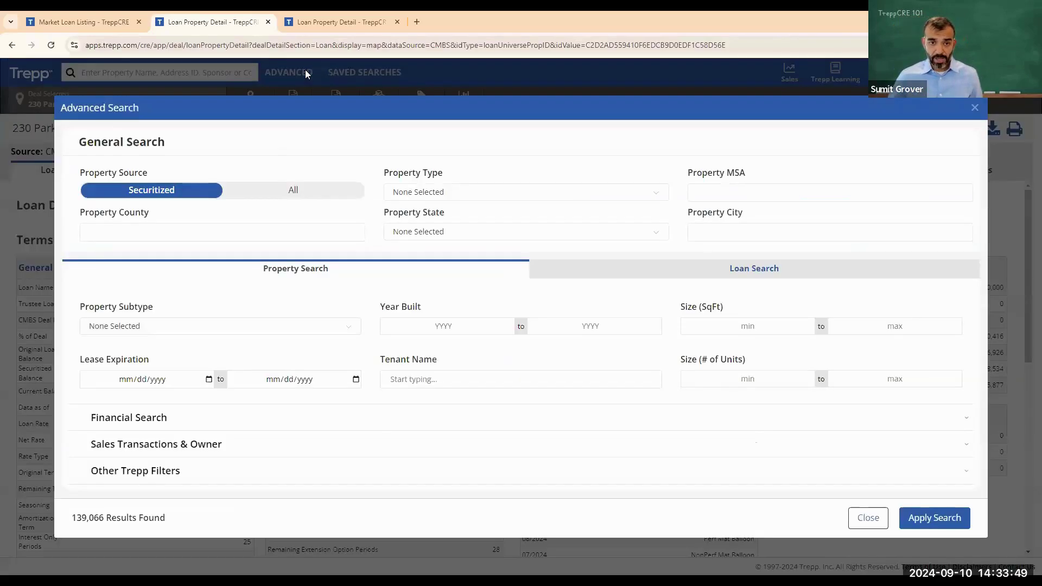
left_click(328, 190)
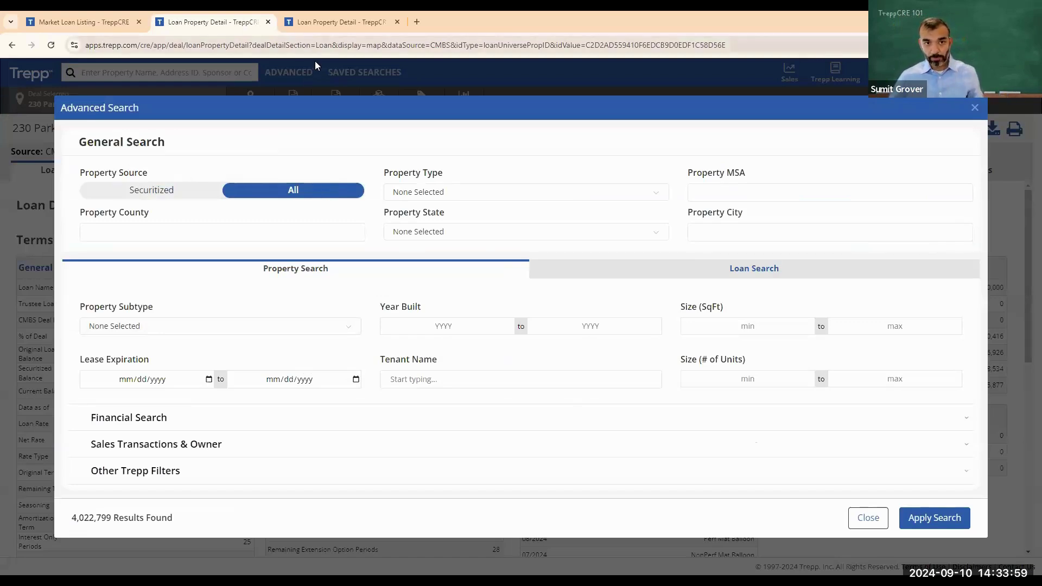
left_click(426, 194)
scroll(454, 263, "down", 2)
left_click(428, 256)
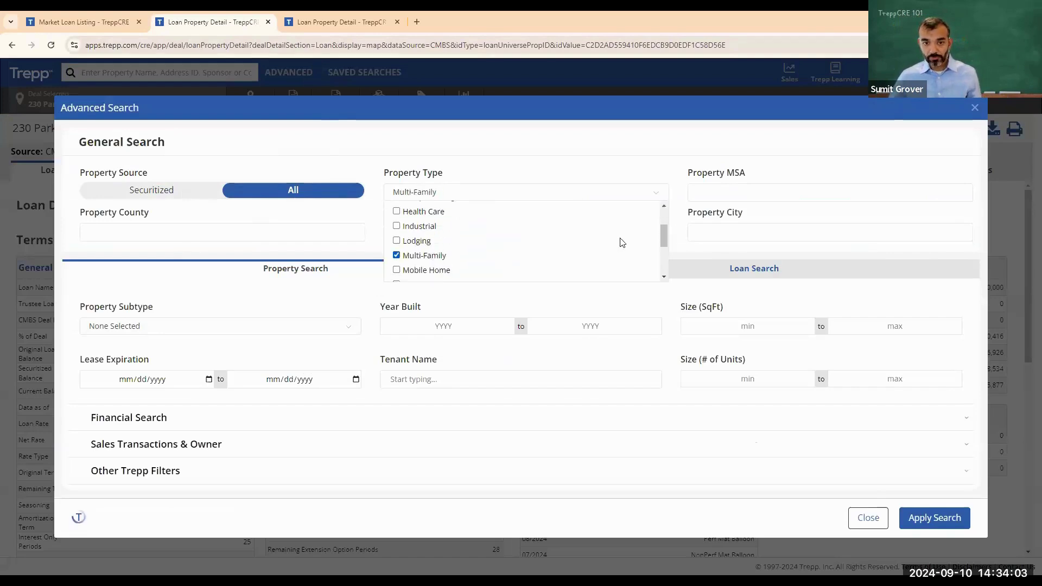
- Limit the search to properties in the Los Angeles-Long Beach-Anaheim, CA MSA
left_click(704, 199)
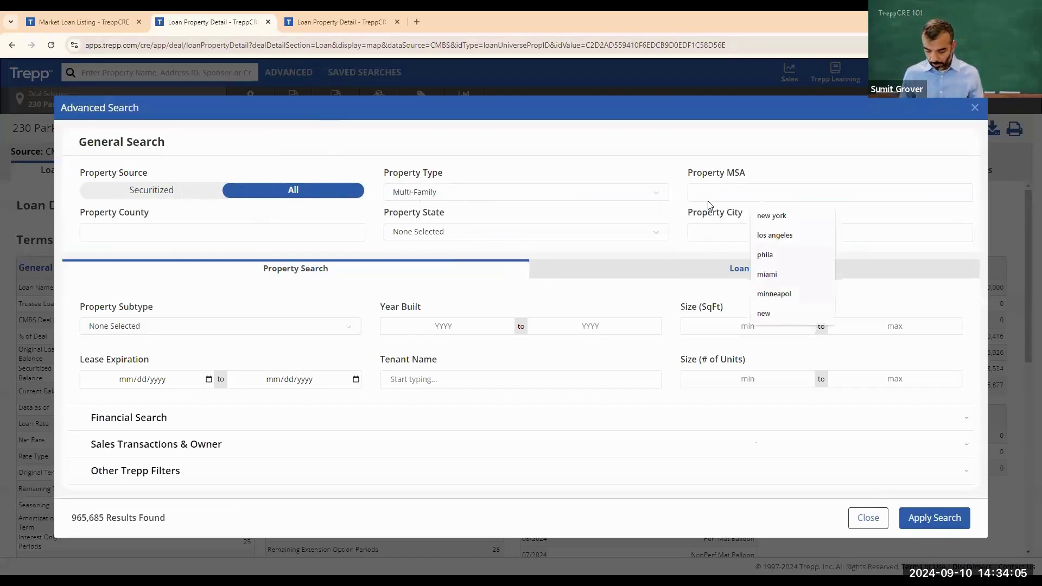
type("los angeles")
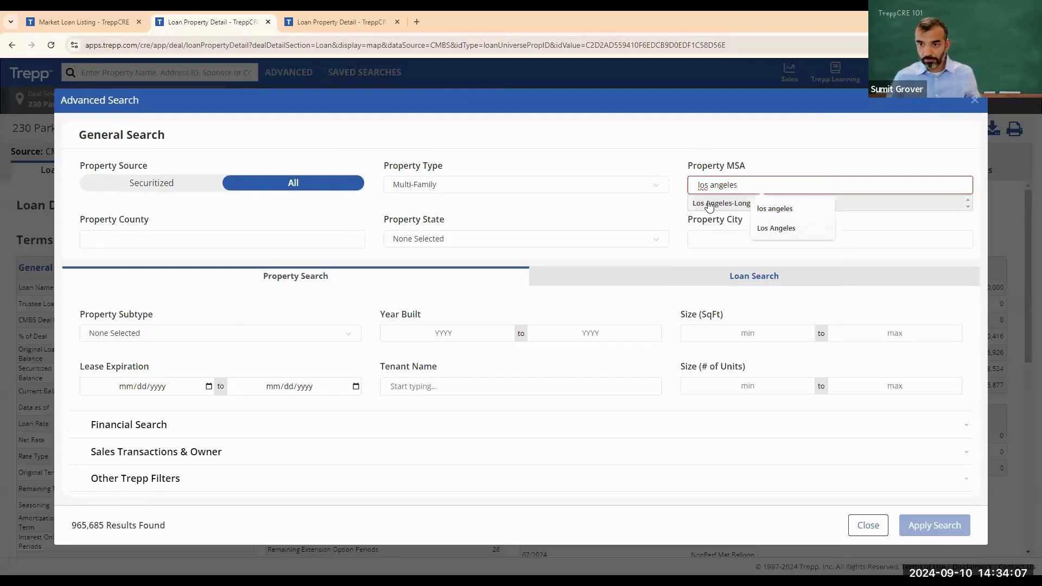
left_click(717, 205)
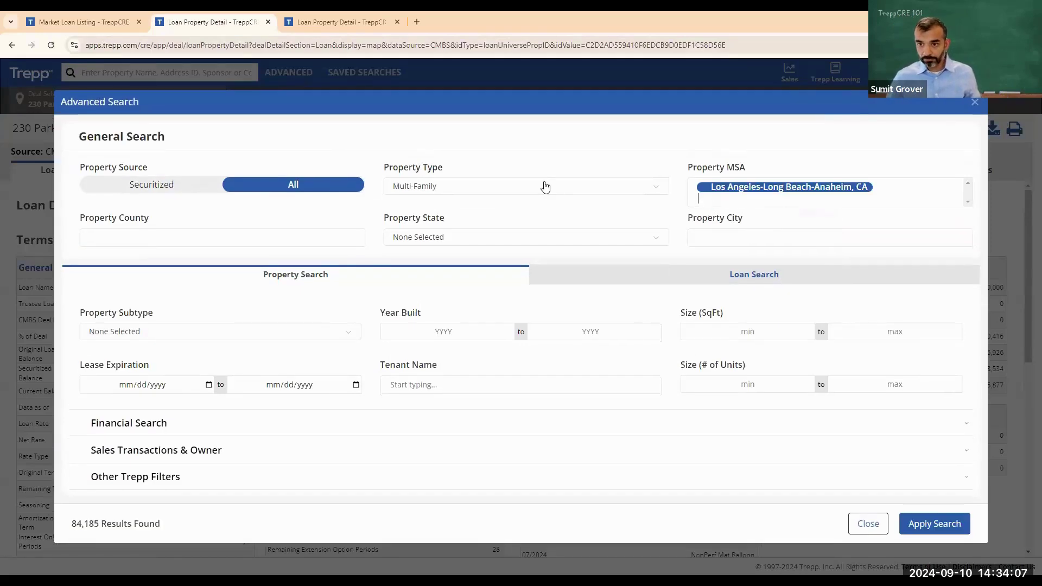
- Restrict sales transactions to dates from 01/01/2020 and a minimum price of $10,000,000, and run the search
left_click(151, 456)
left_click(143, 469)
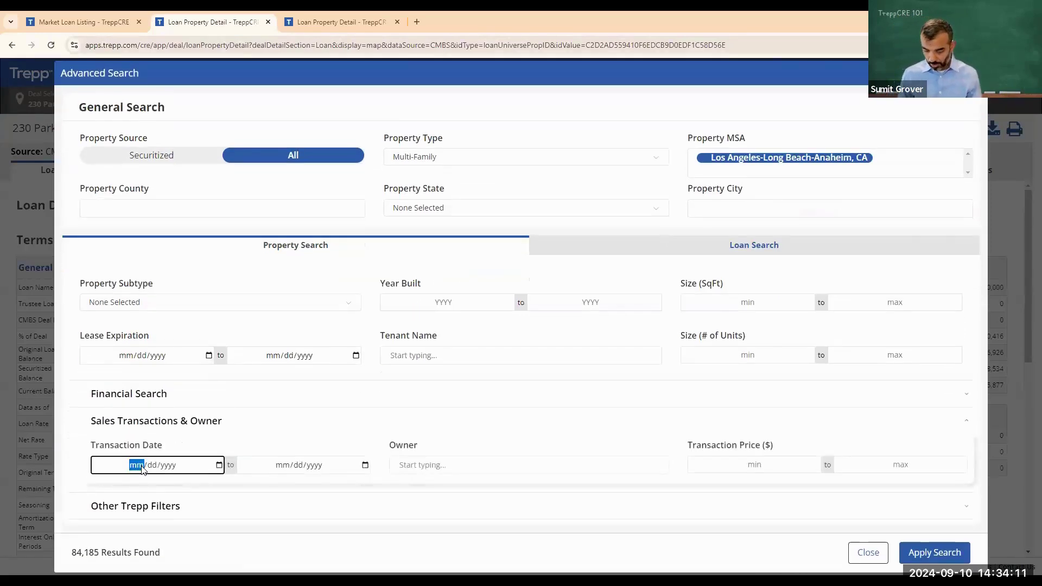
type("0101")
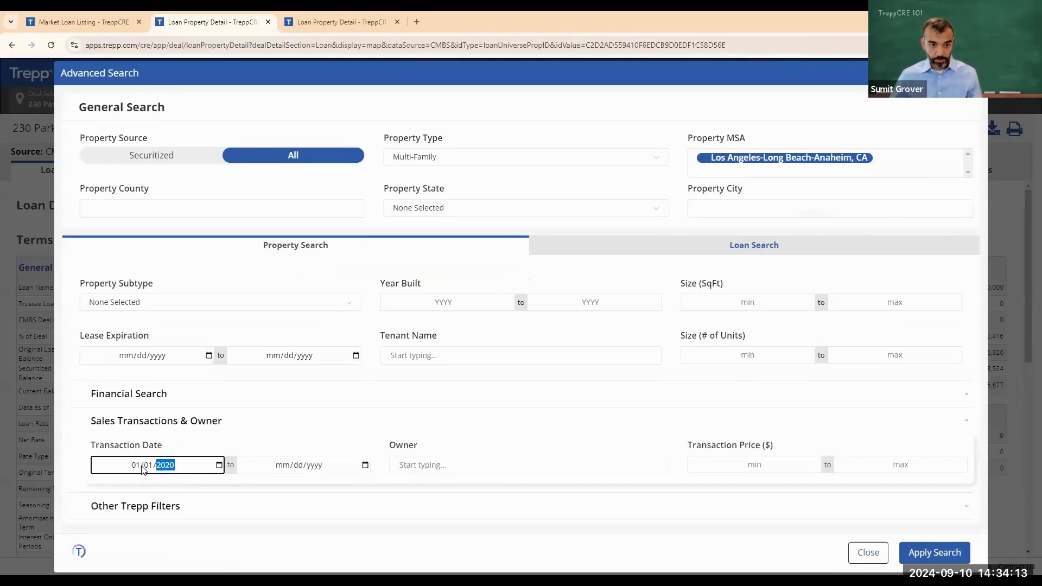
left_click(725, 465)
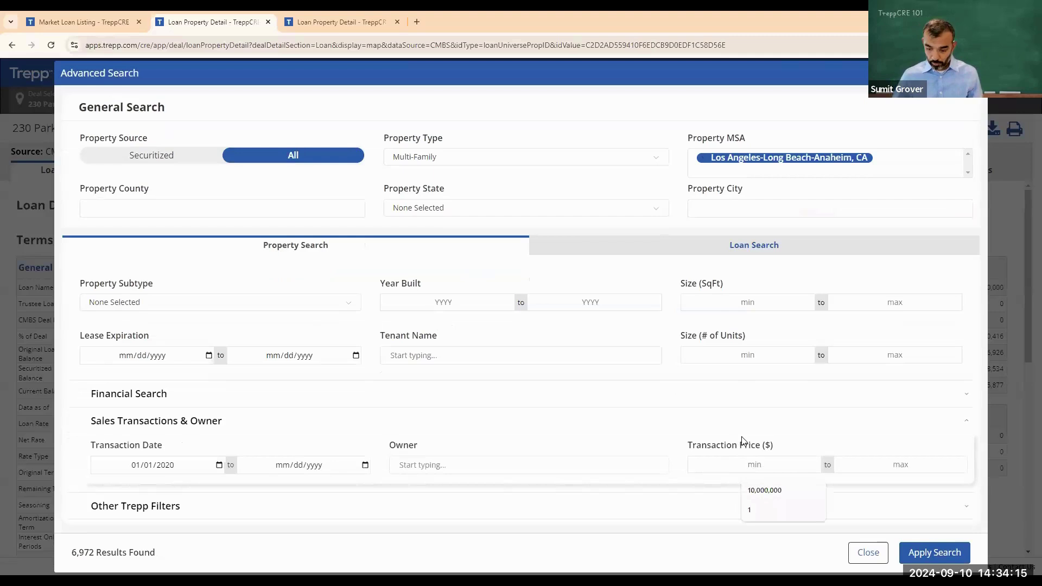
type("10,000")
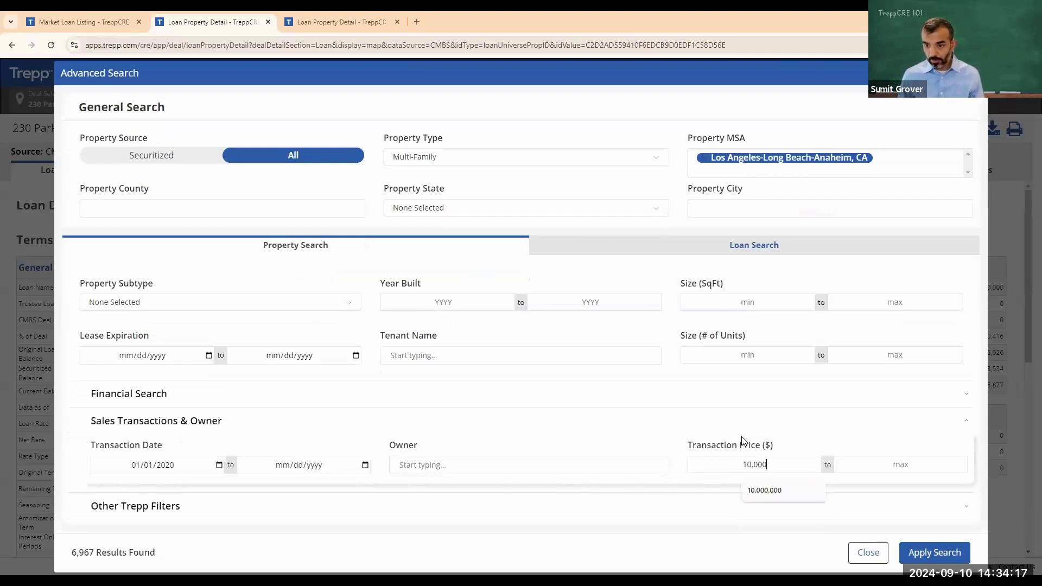
type(",000")
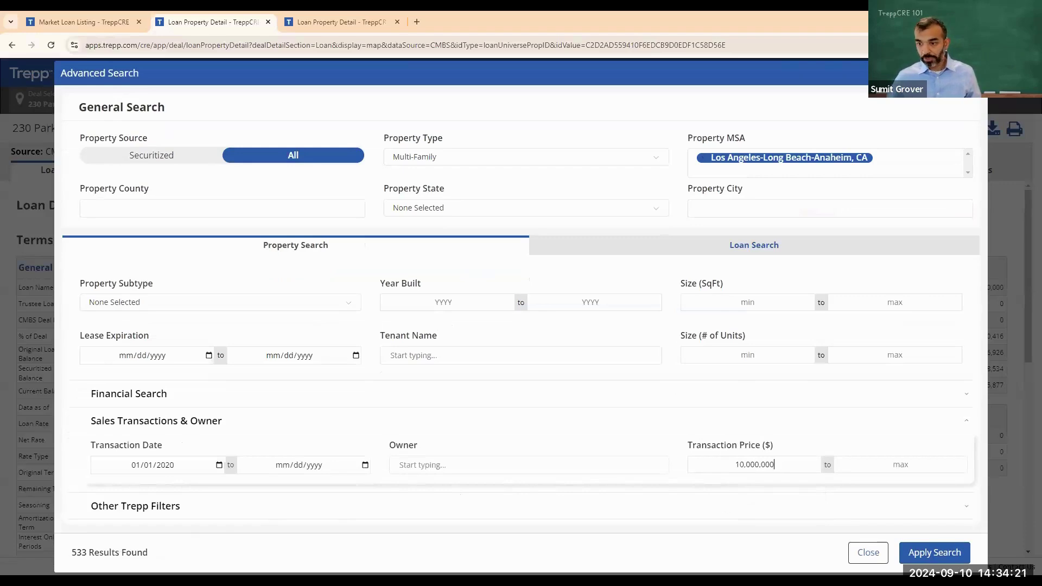
left_click(935, 552)
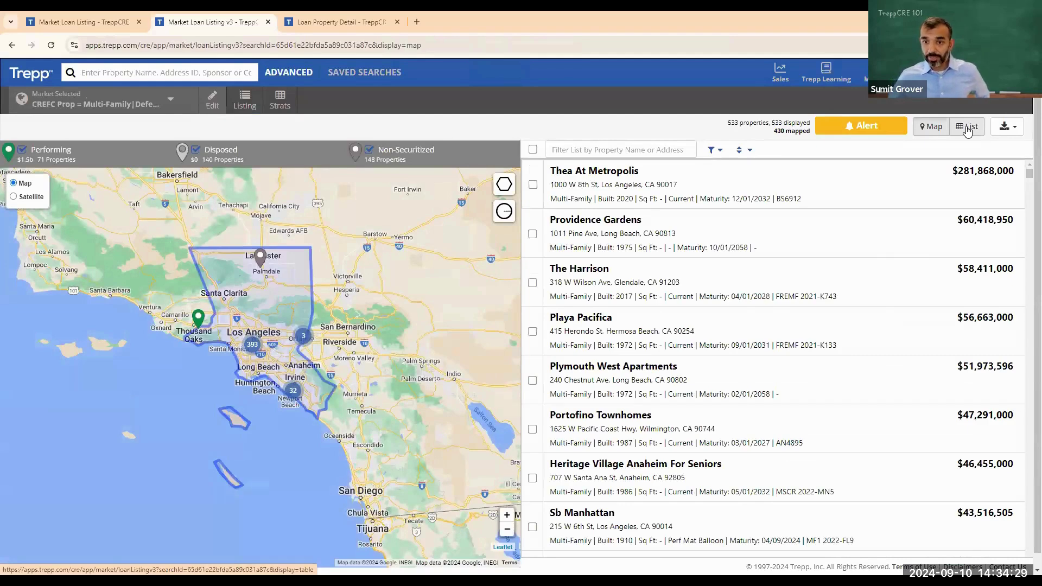
- Show the search results as a list using the saved Transaction-View and look through the sale prices and dates
left_click(968, 130)
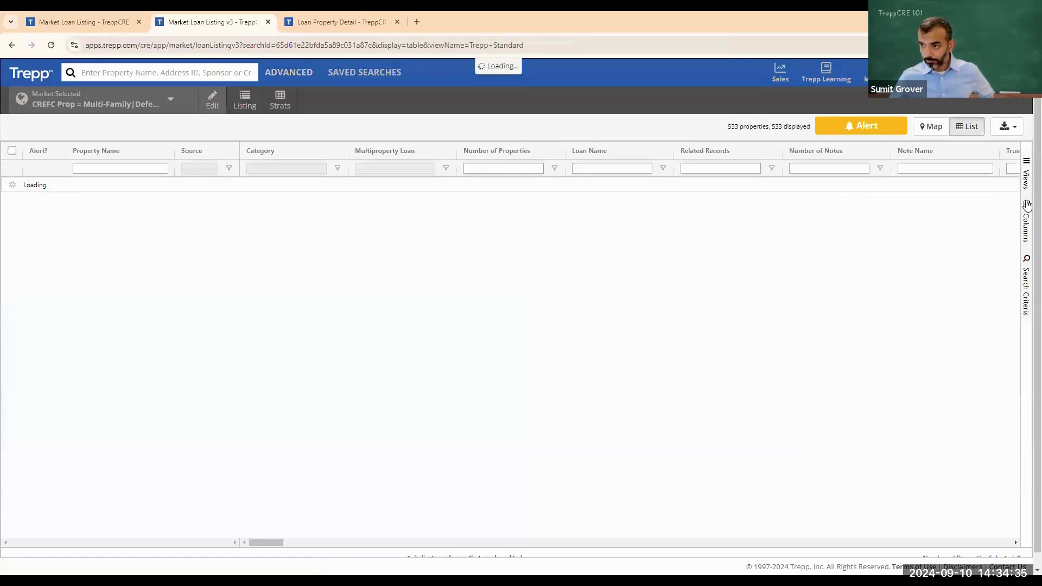
left_click(1029, 163)
left_click(867, 185)
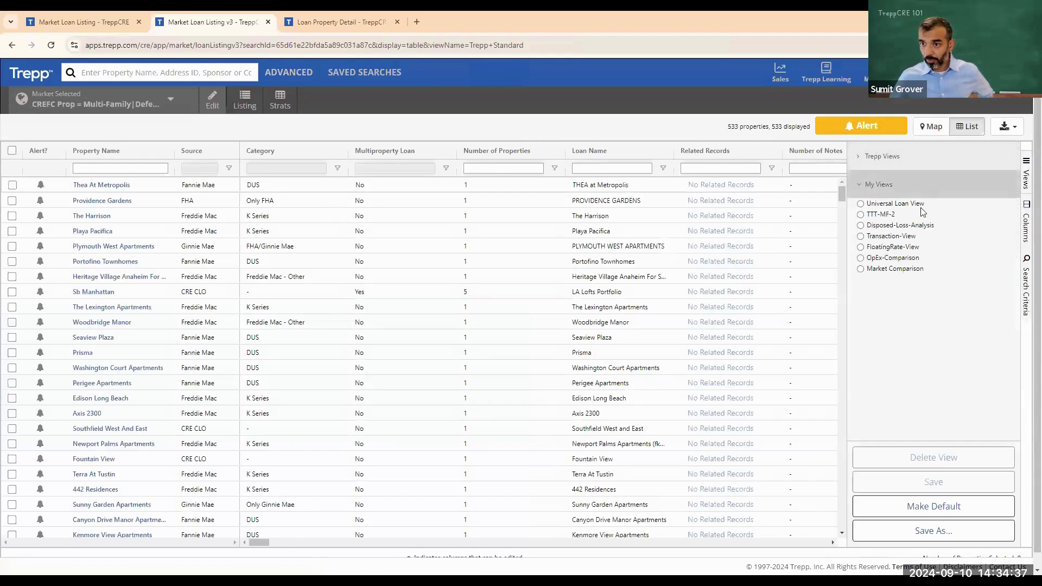
left_click(884, 237)
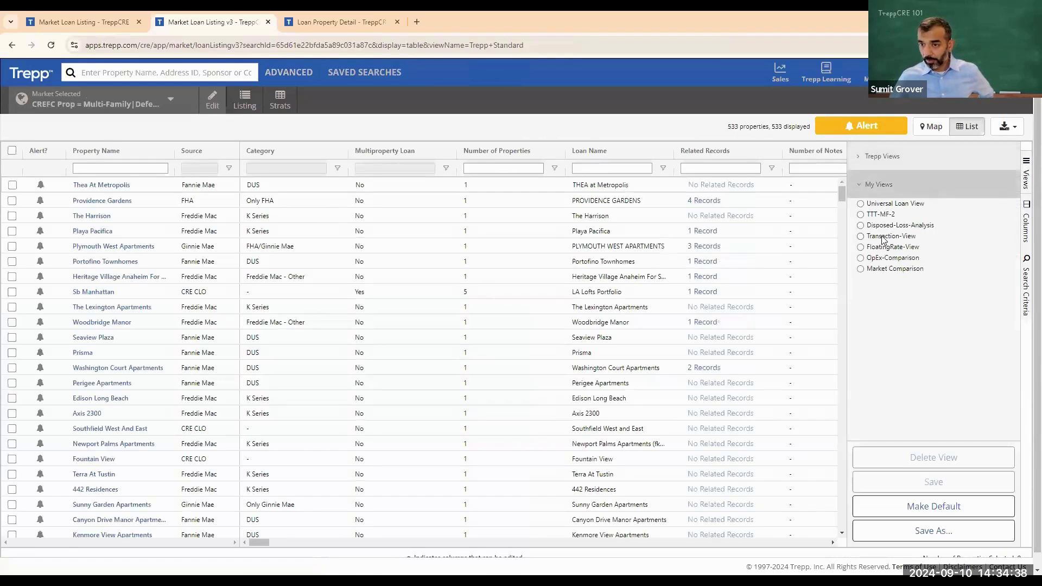
left_click(1029, 168)
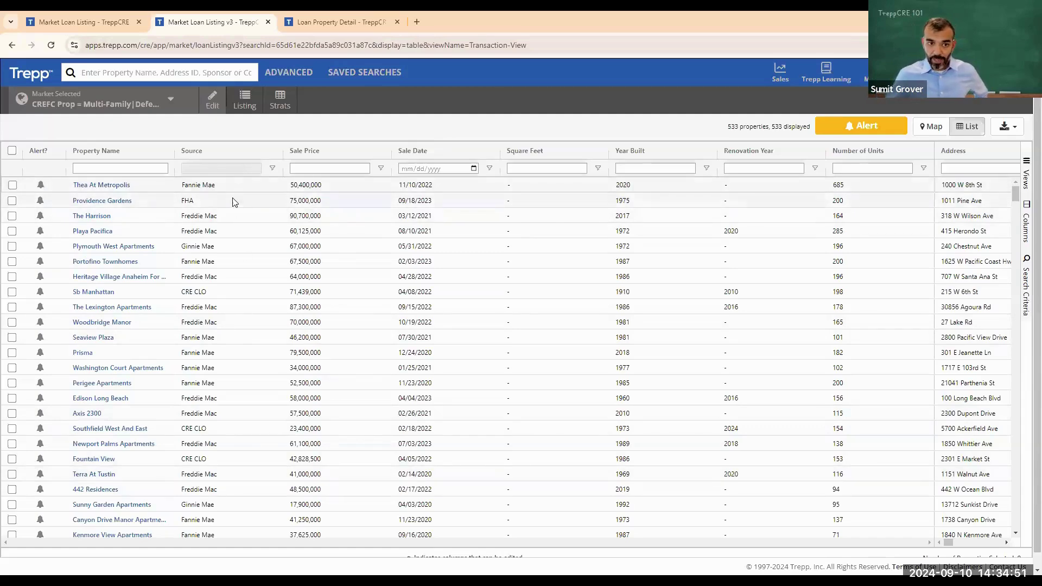
scroll(256, 300, "down", 3)
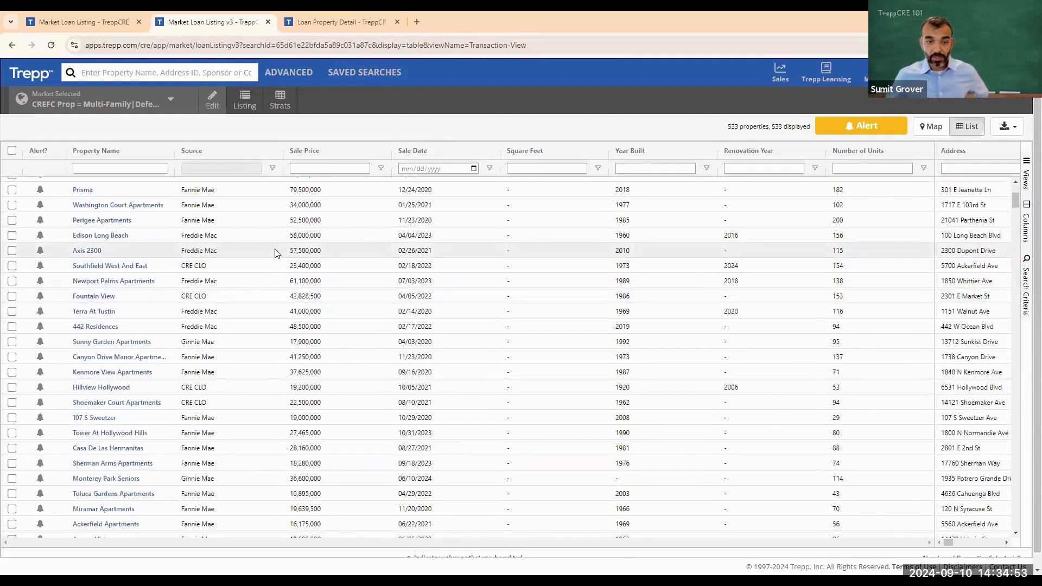
scroll(272, 248, "up", 3)
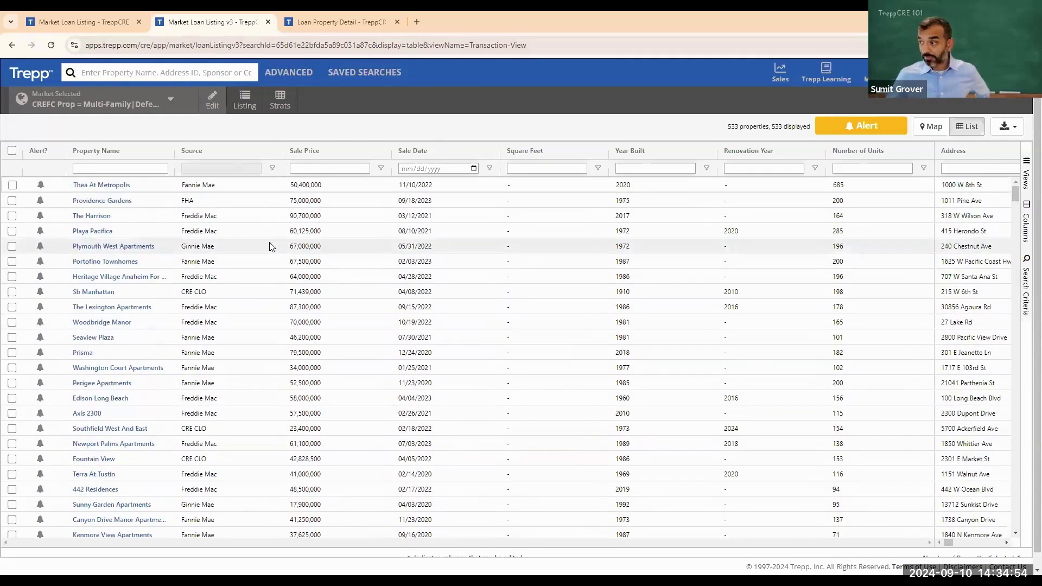
- Filter the results list by source so that only TreppCRE properties are included
left_click(272, 169)
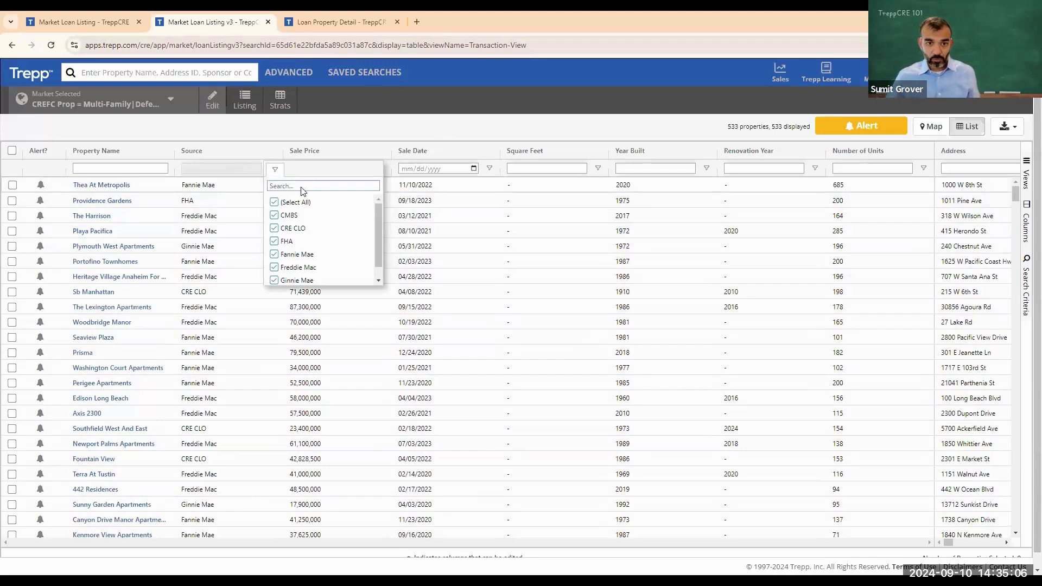
left_click(274, 202)
scroll(274, 266, "down", 1)
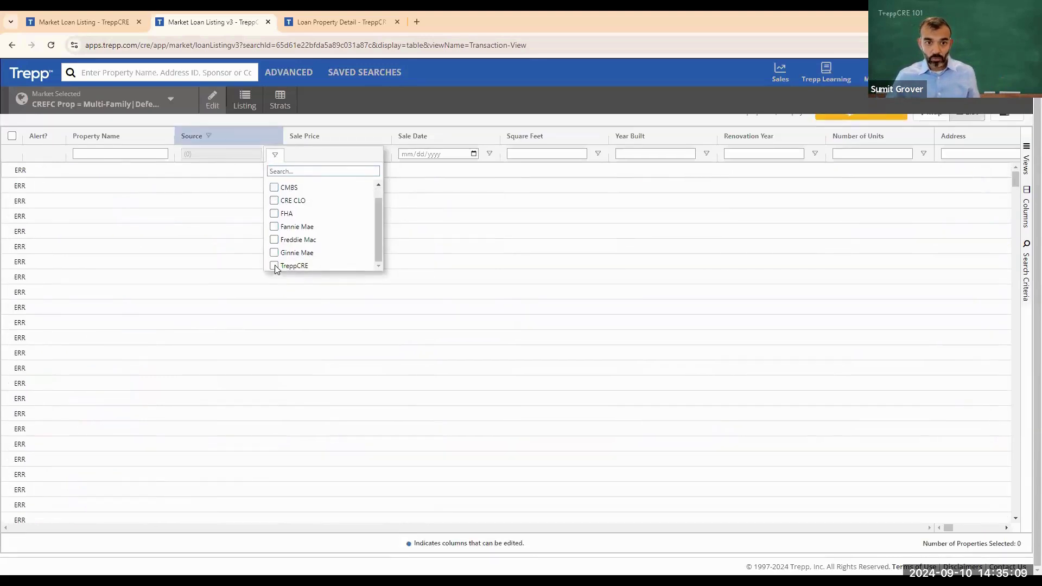
left_click(274, 265)
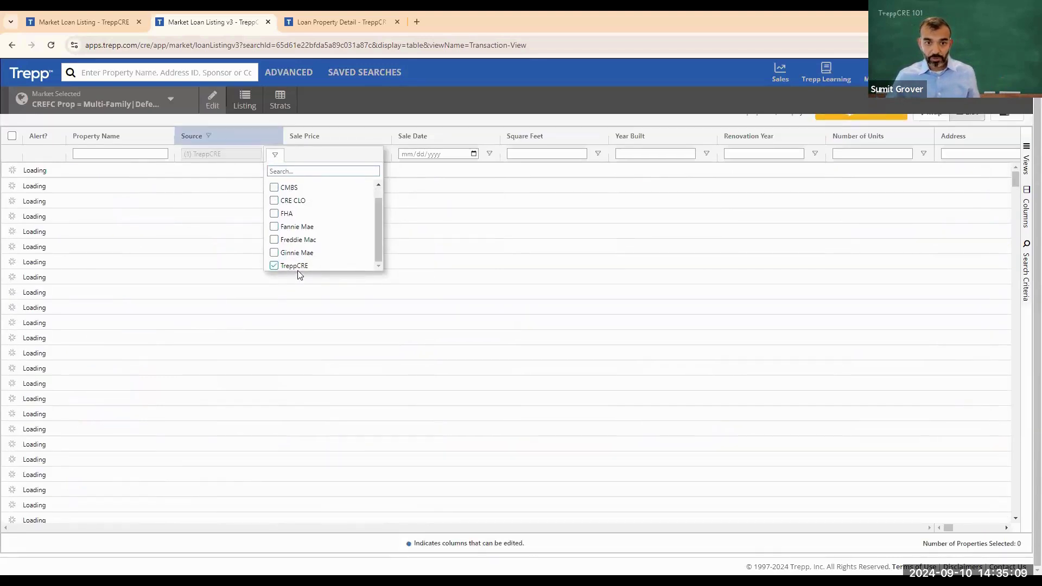
left_click(334, 123)
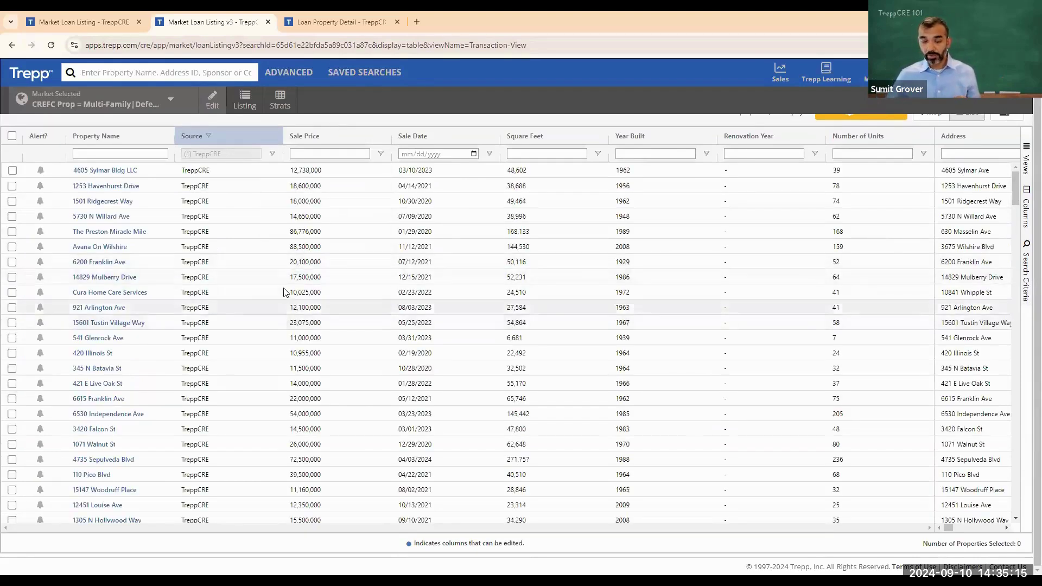
scroll(273, 307, "up", 1)
scroll(273, 307, "up", 1)
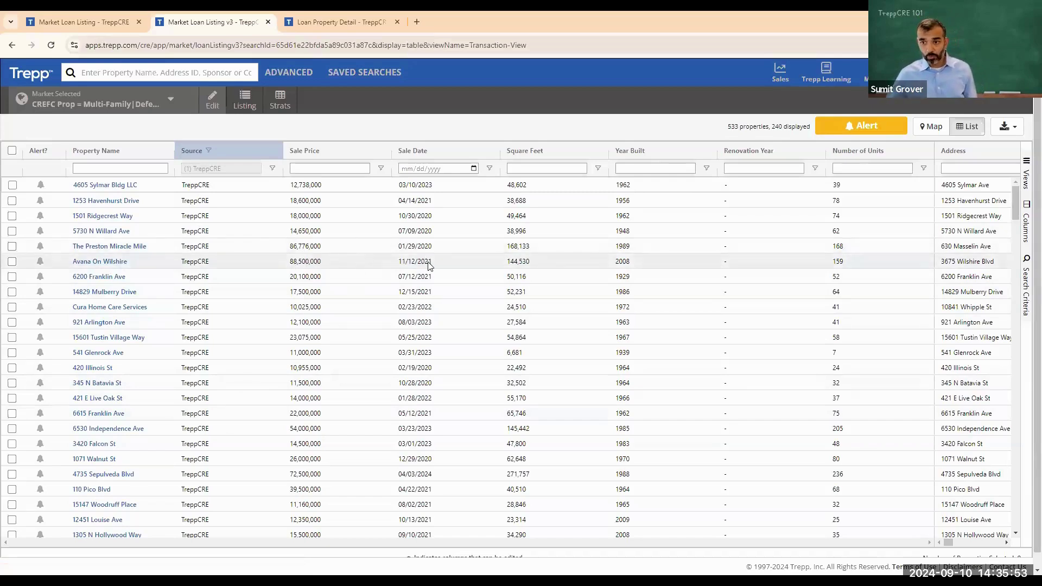
- Open the Avana On Wilshire property and review its details, tax and sale data, and sales comps map
left_click(82, 263)
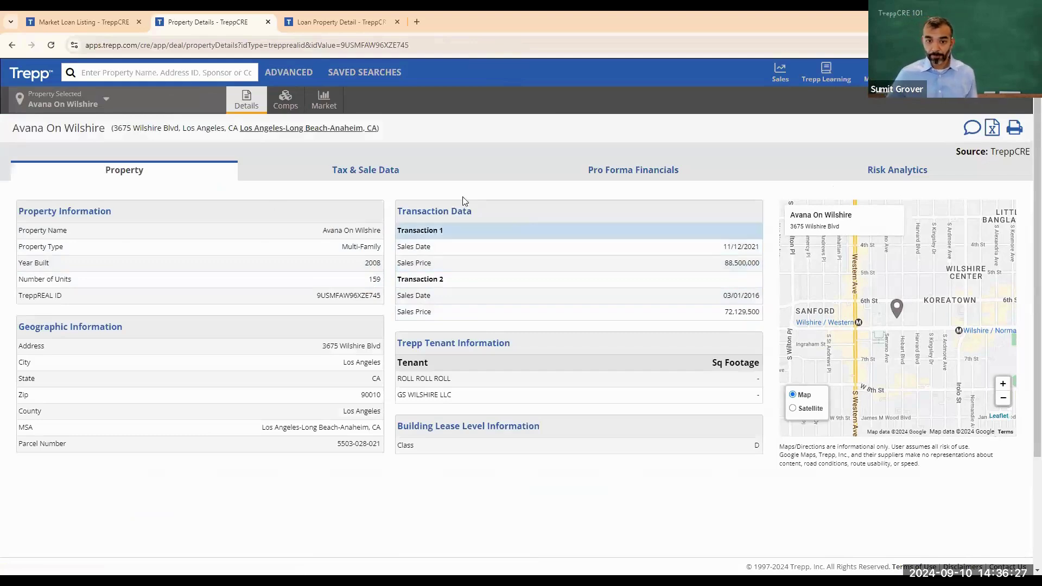
left_click(382, 173)
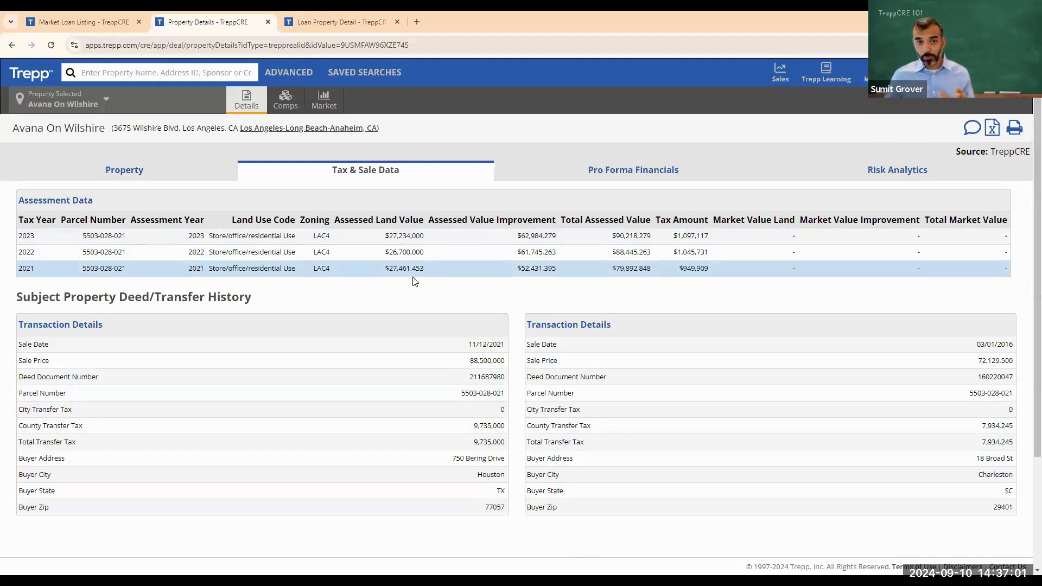
left_click(293, 106)
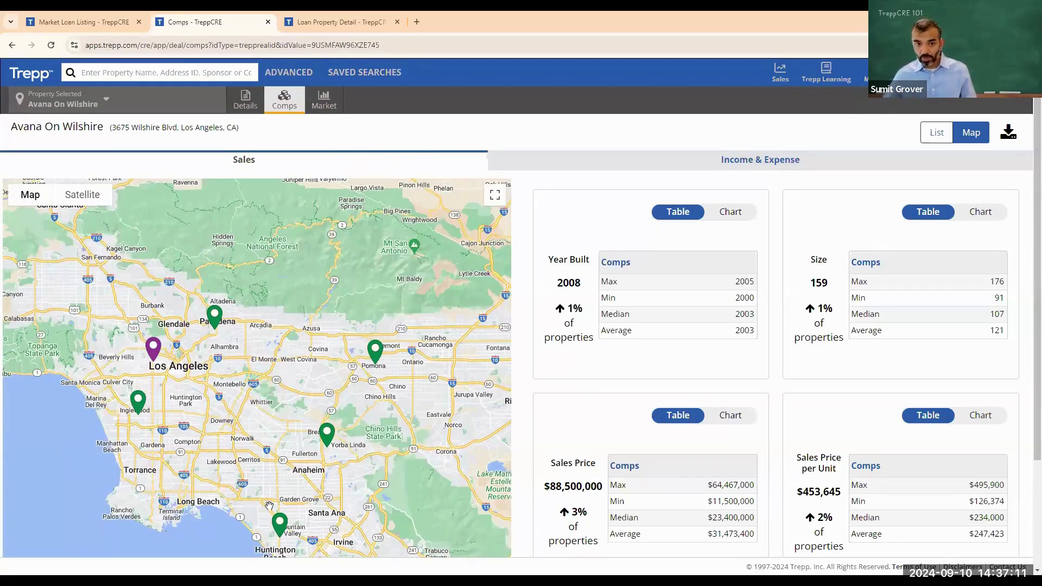
left_click(152, 348)
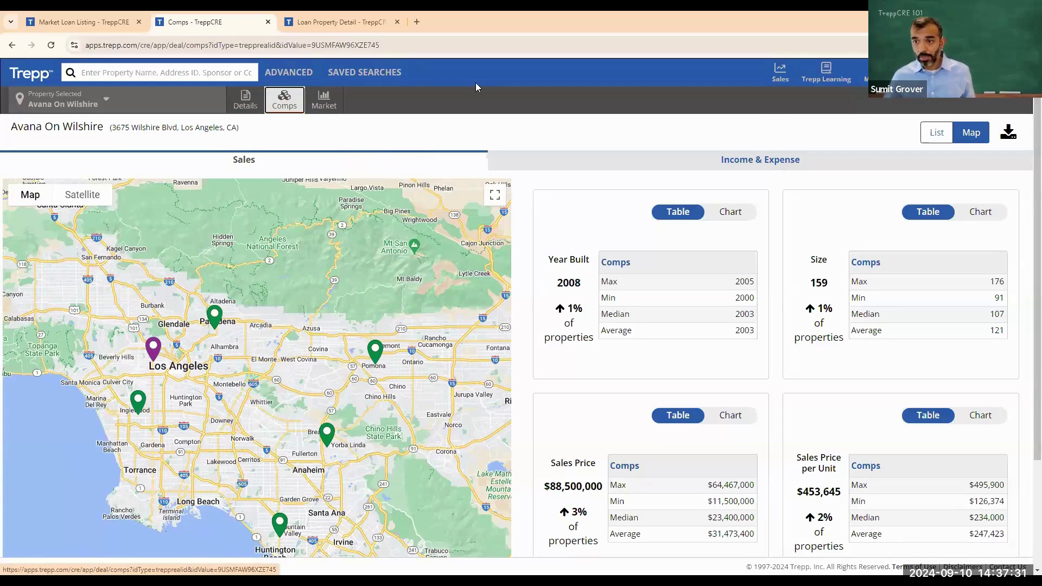
- Examine the sales comps of Avana On Wilshire as a list, including their sales prices, dates and price per size
left_click(938, 137)
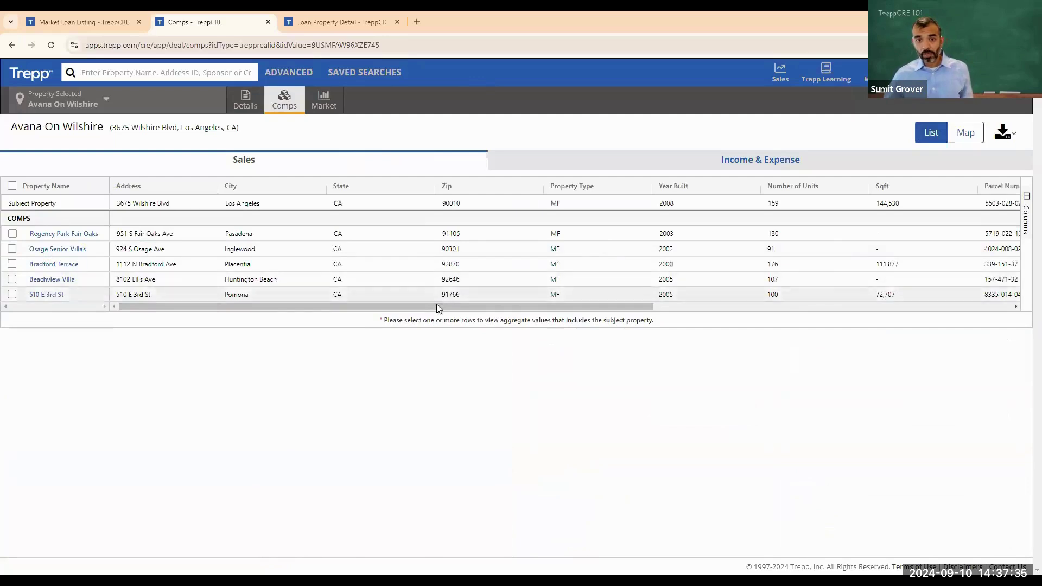
left_click_drag(446, 309, 447, 311)
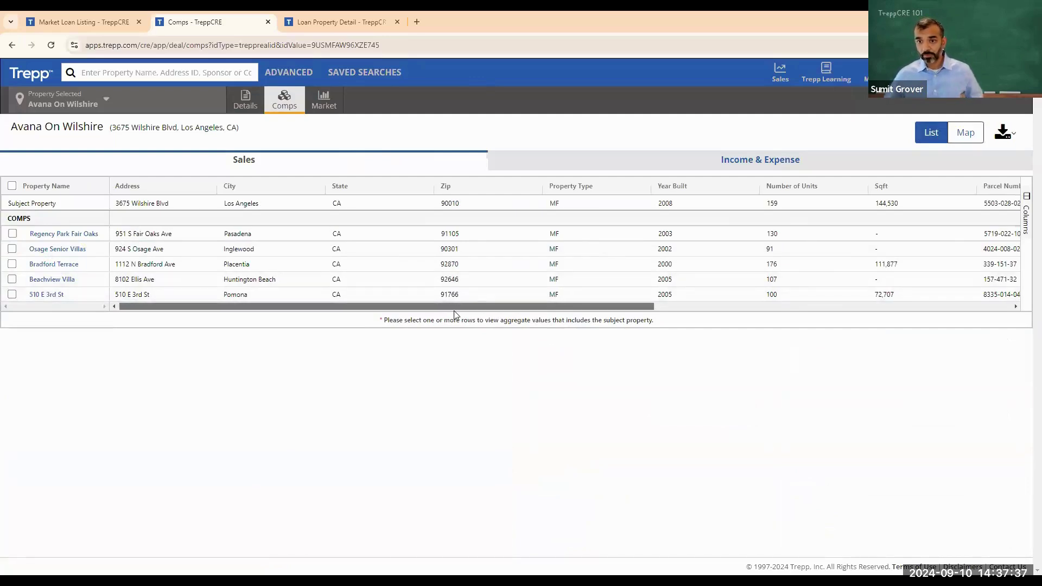
left_click_drag(542, 302, 818, 284)
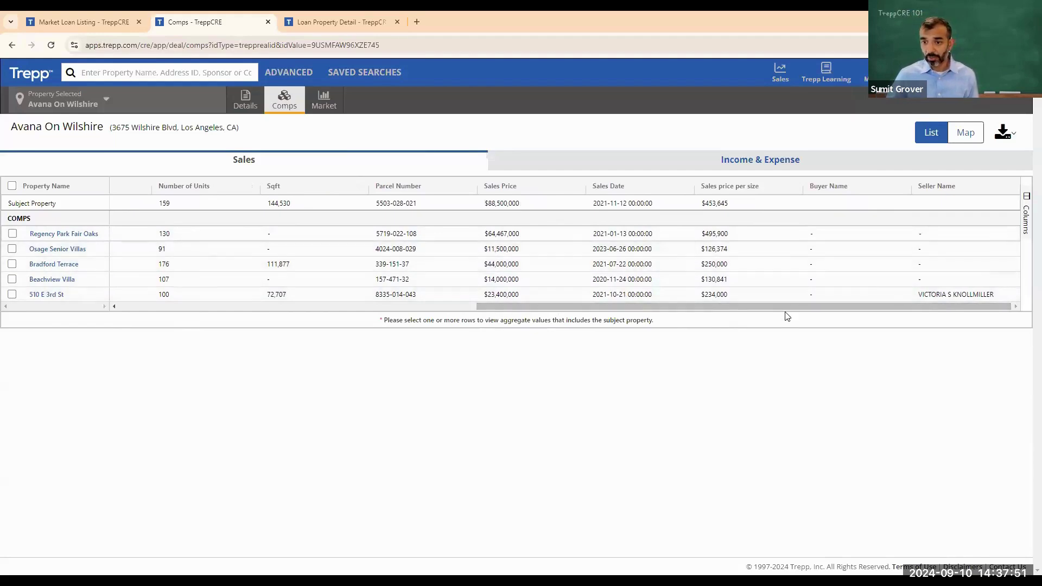
left_click_drag(782, 304, 281, 321)
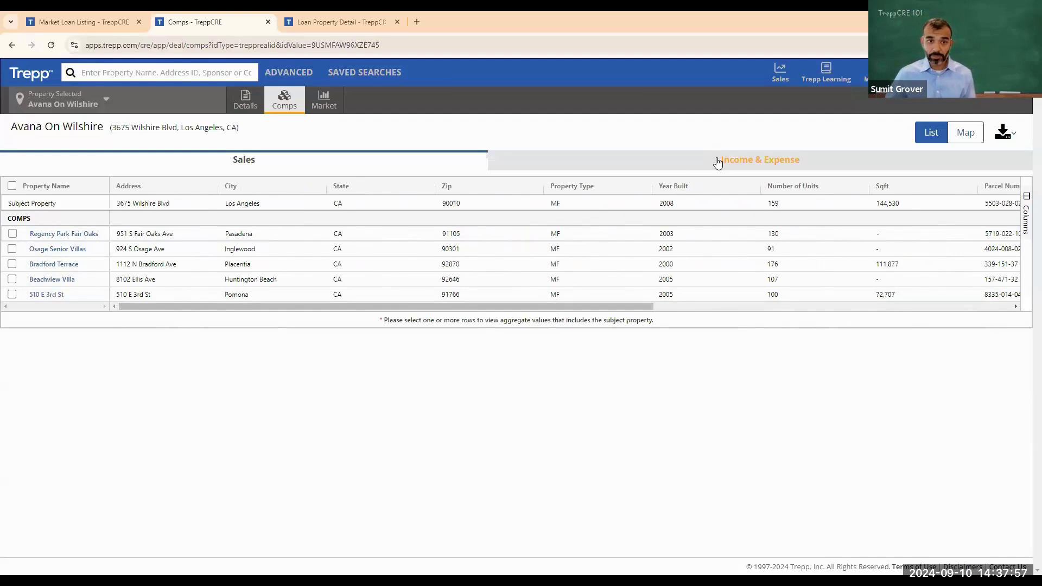
left_click_drag(640, 306, 895, 295)
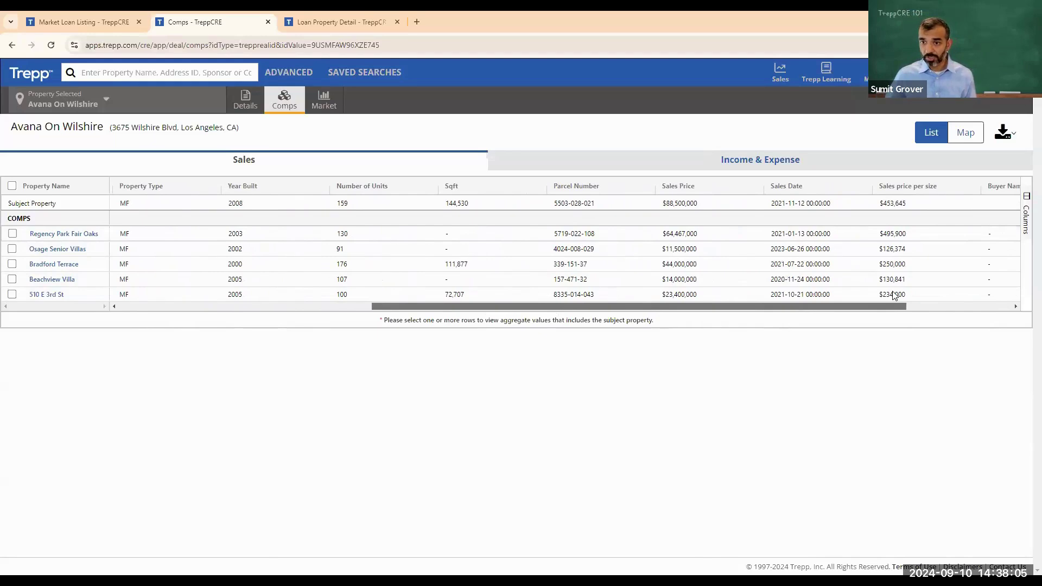
left_click_drag(894, 295, 894, 295)
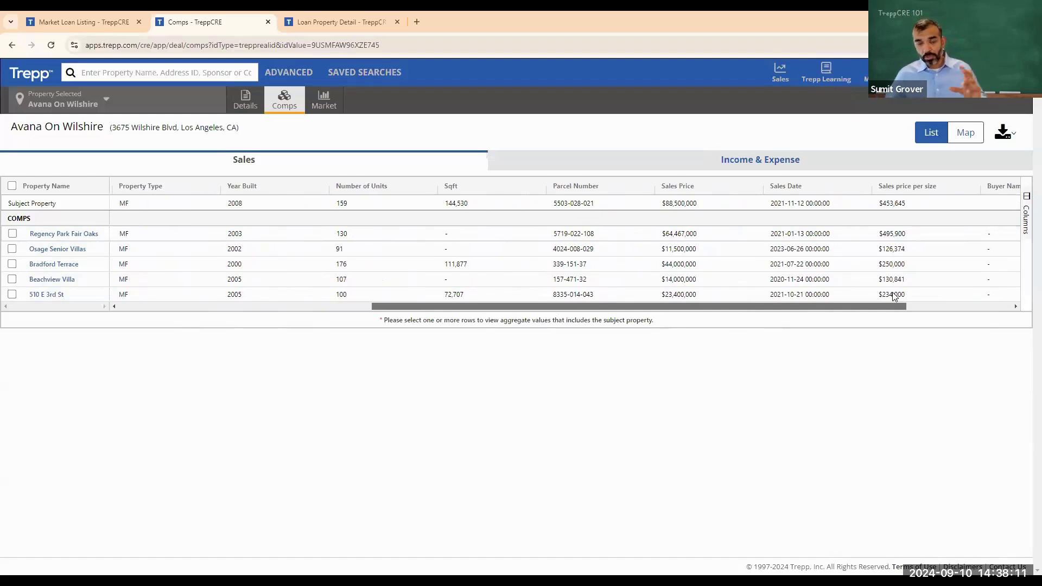
left_click_drag(887, 296, 691, 319)
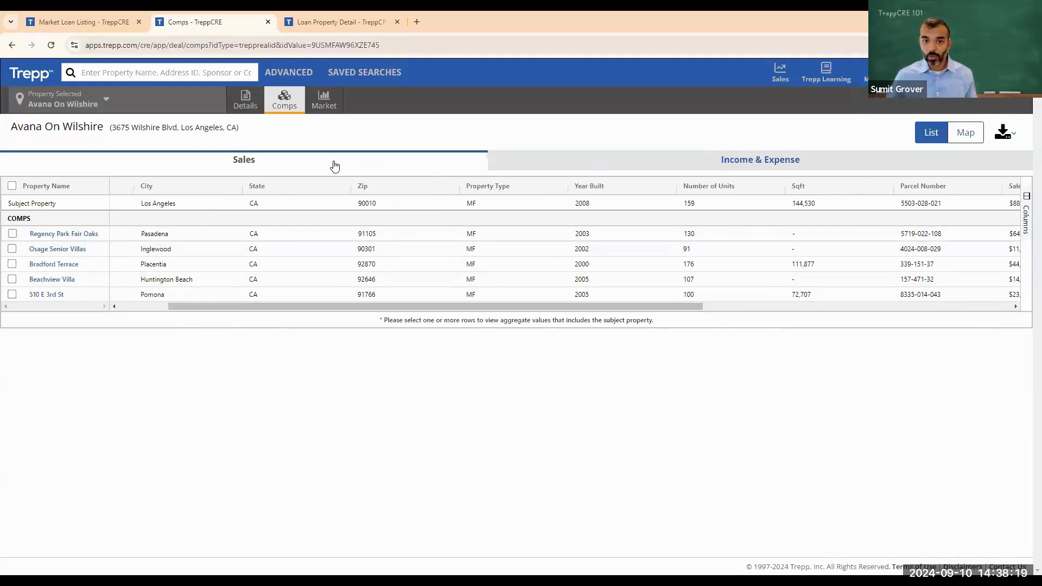
- View the income and expense comps of Avana On Wilshire on the map with their per-unit revenue, expense, NOI and NCF tables
left_click(697, 165)
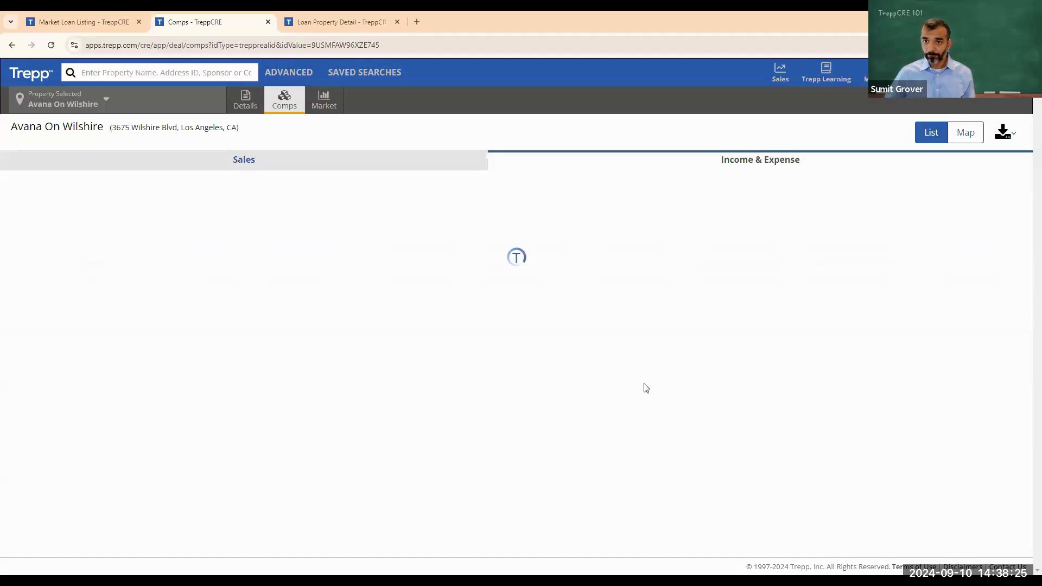
left_click(950, 134)
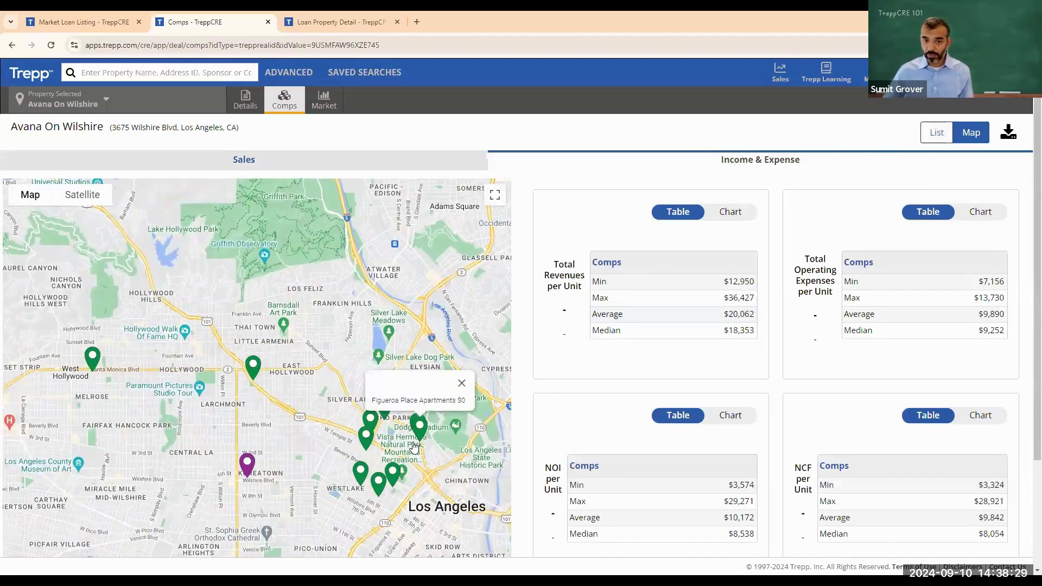
scroll(499, 508, "down", 1)
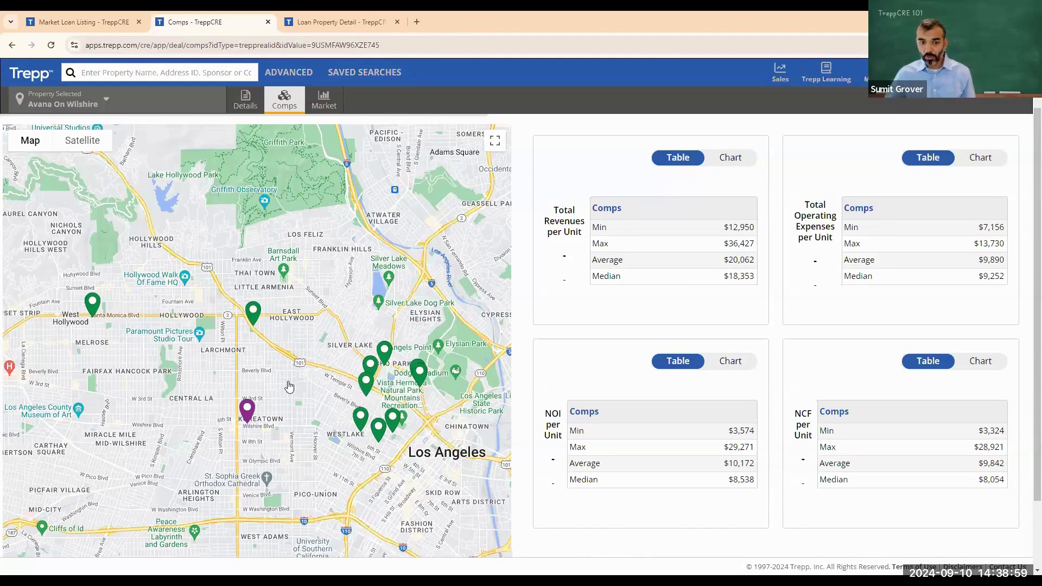
scroll(515, 271, "up", 1)
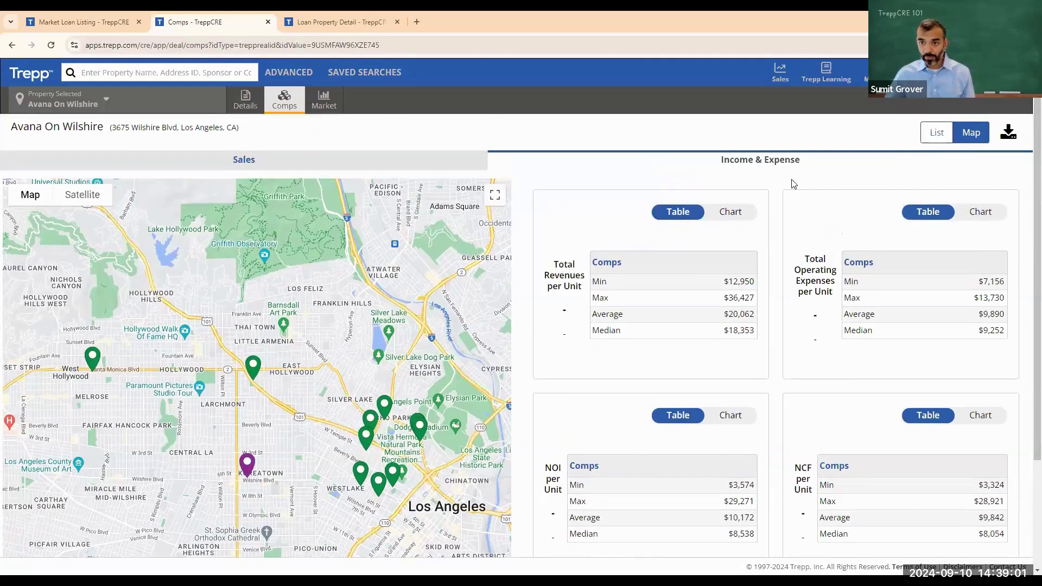
- Examine the income and expense comps of Avana On Wilshire as a list, from total revenues through operating expenses, NOI and NCF per unit
left_click(938, 135)
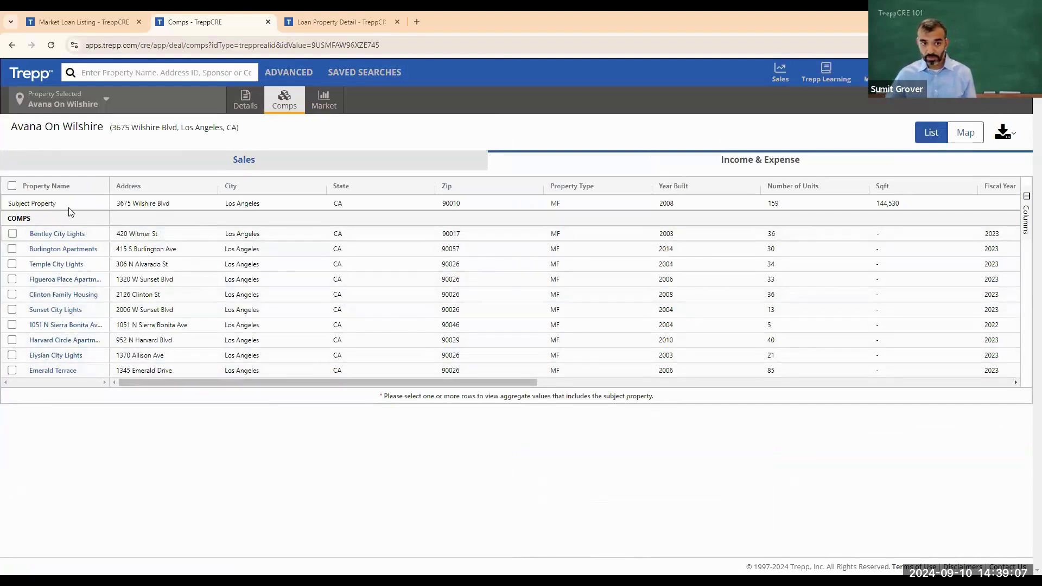
left_click_drag(366, 383, 722, 391)
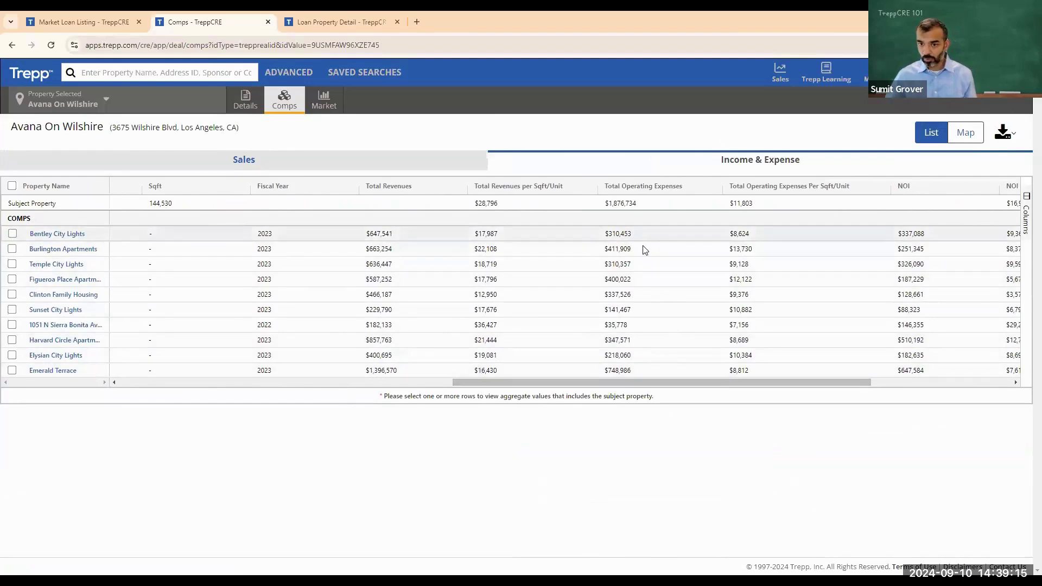
left_click_drag(665, 385, 801, 386)
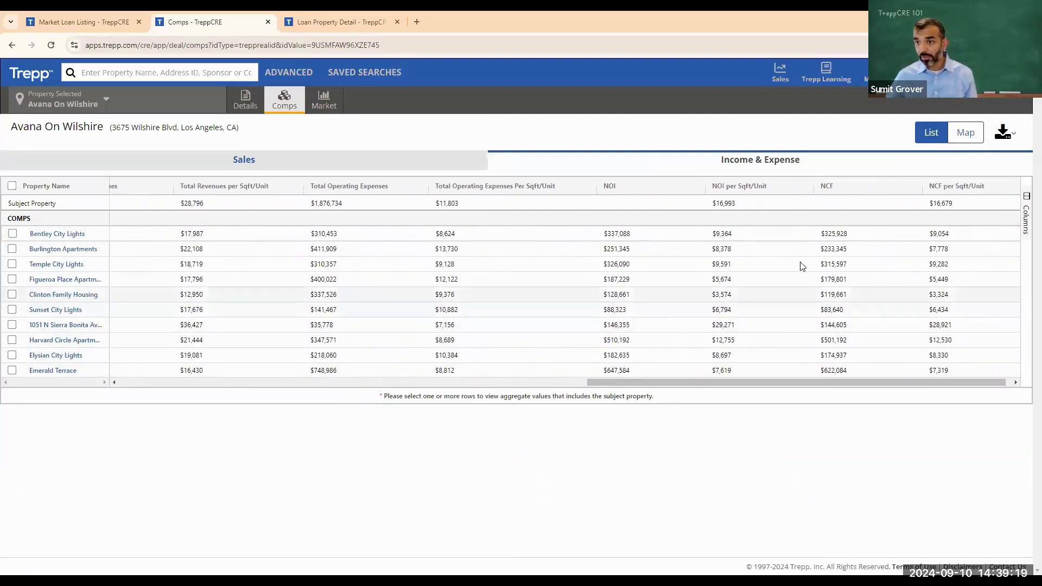
left_click_drag(932, 382, 952, 379)
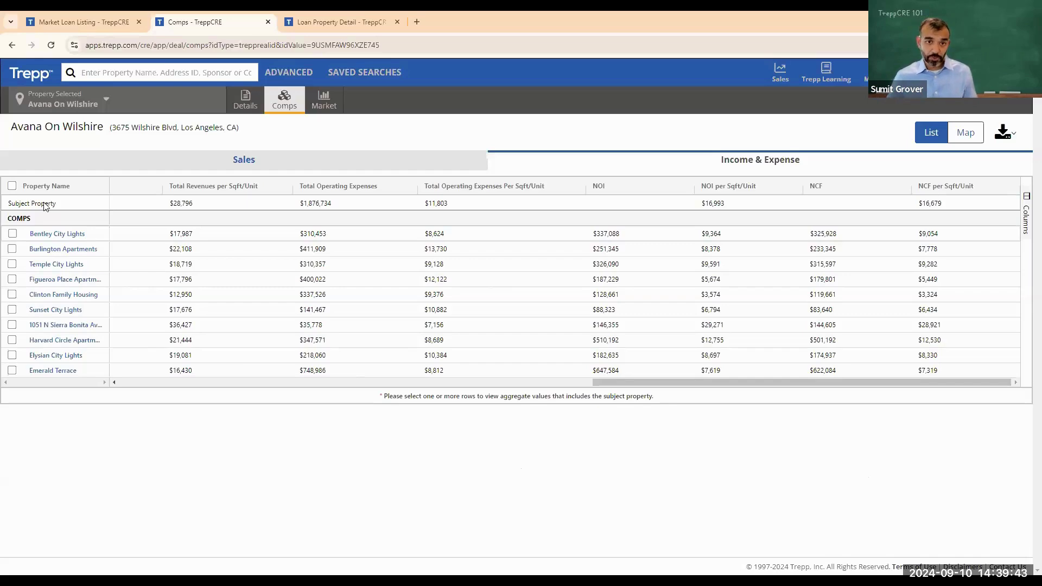
- Open the pro forma financials in Avana On Wilshire's details and set the cap rate to 4
left_click(245, 99)
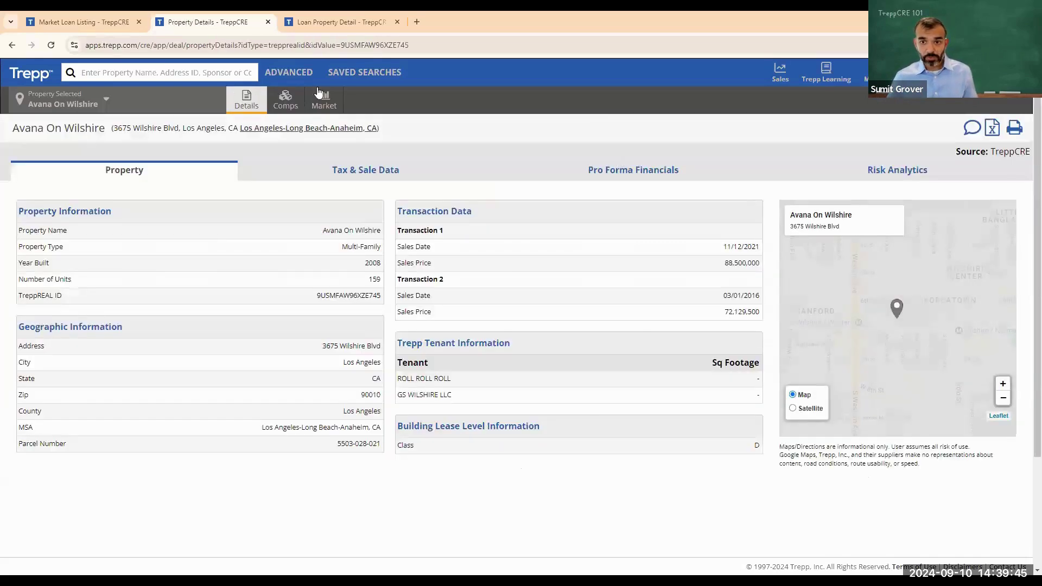
left_click(636, 178)
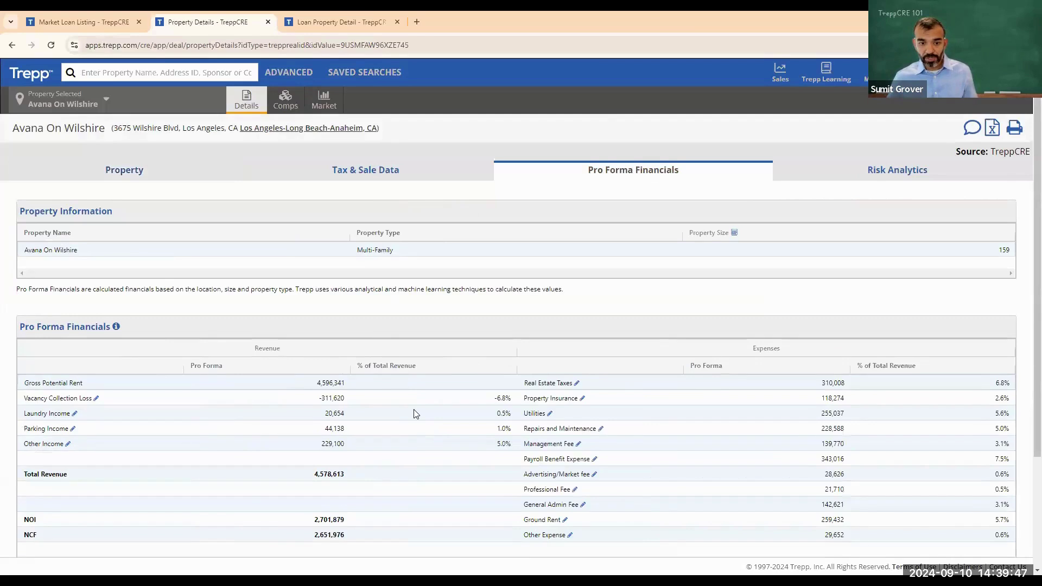
scroll(491, 470, "down", 2)
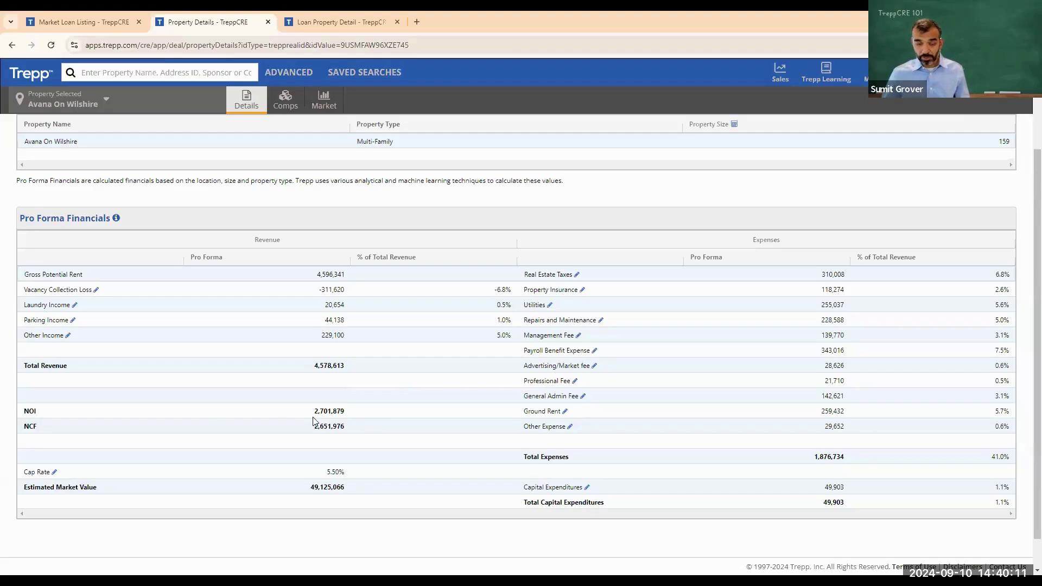
left_click(337, 476)
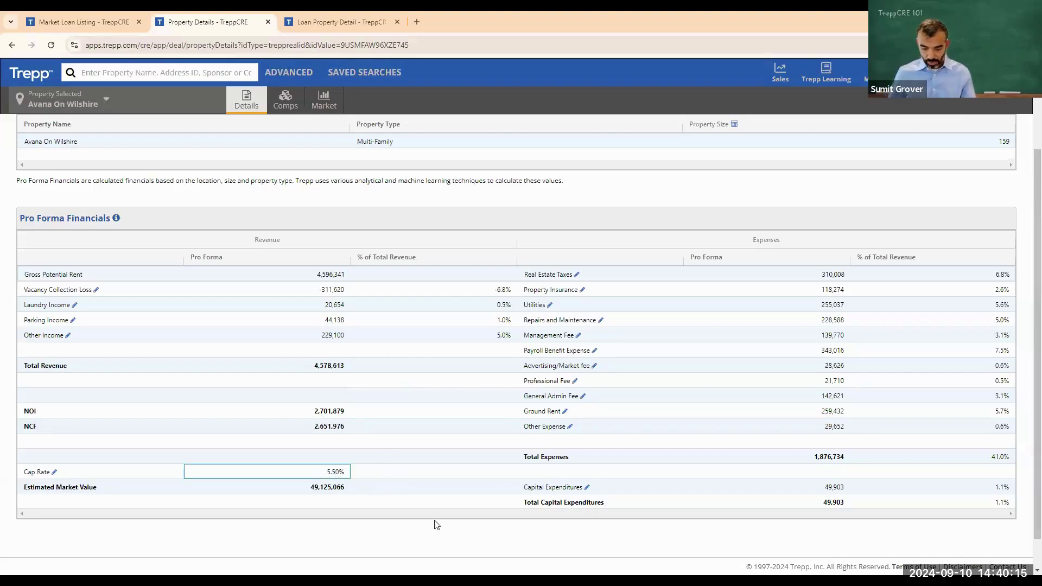
type("4")
left_click(408, 487)
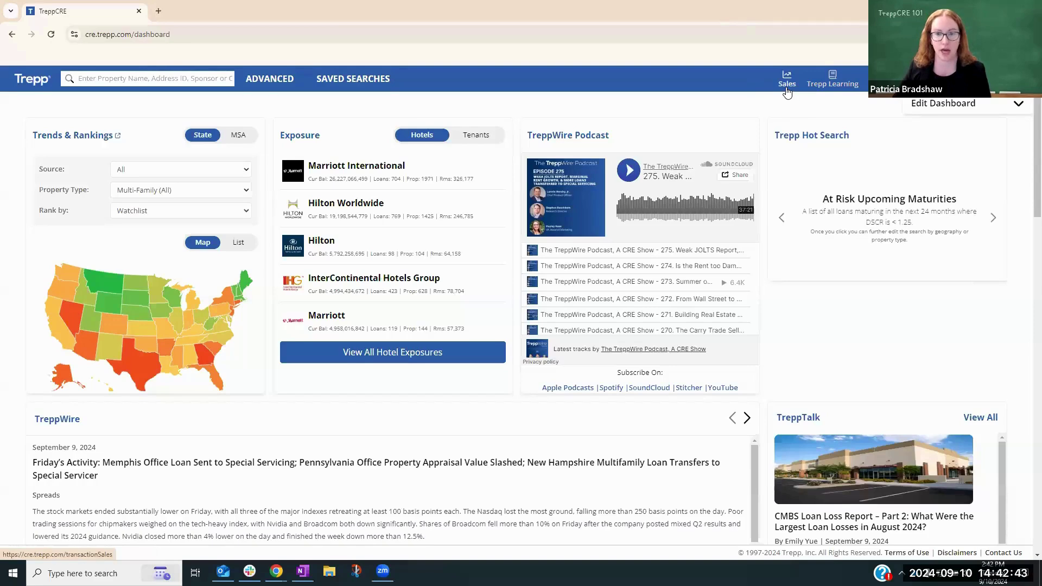
- Open the sales transaction dashboard and examine the multifamily price trends, property metrics and quarterly changes, plus the lodging data
left_click(787, 89)
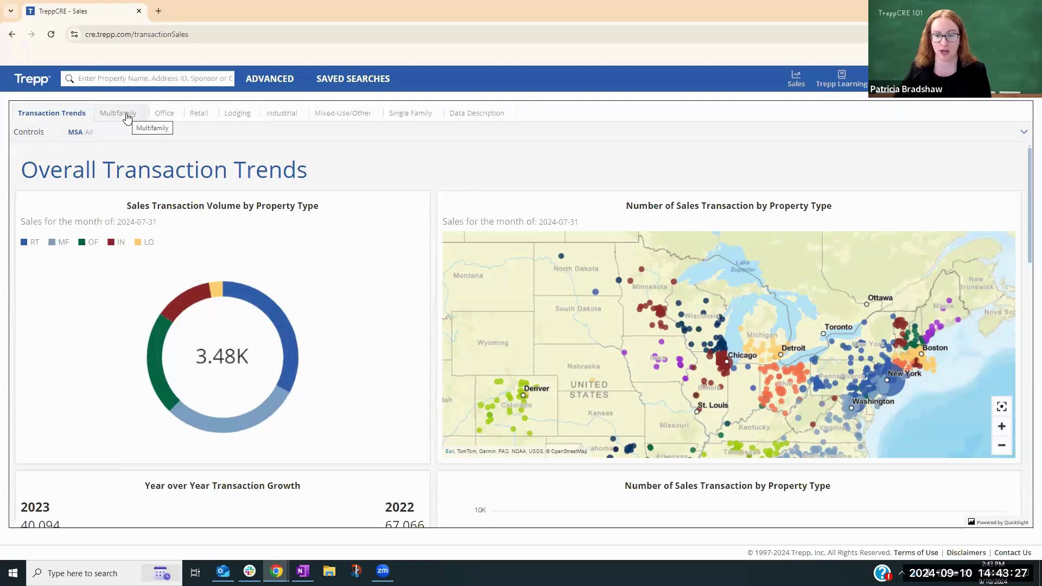
left_click(127, 119)
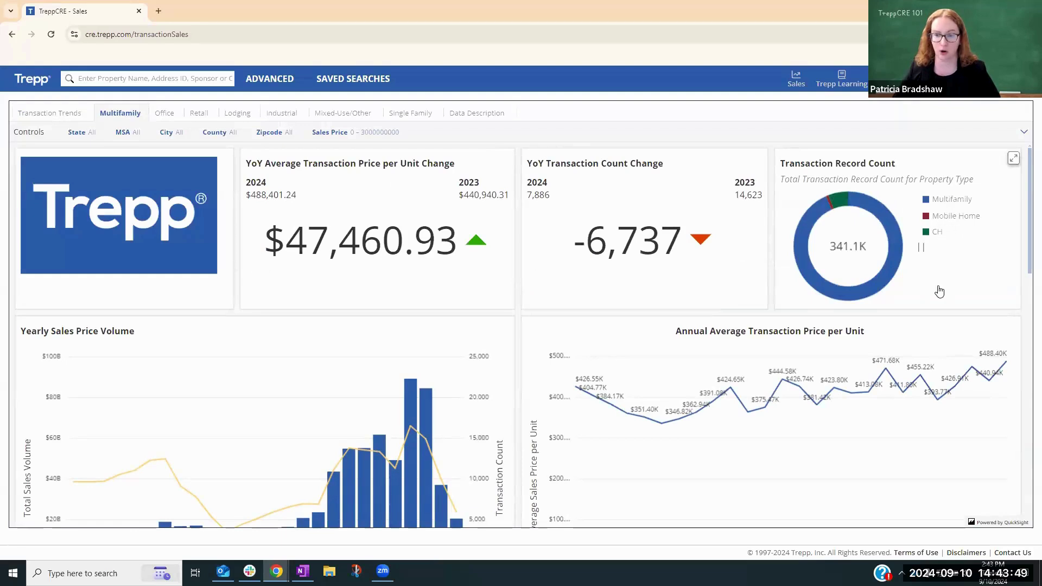
scroll(515, 340, "down", 1)
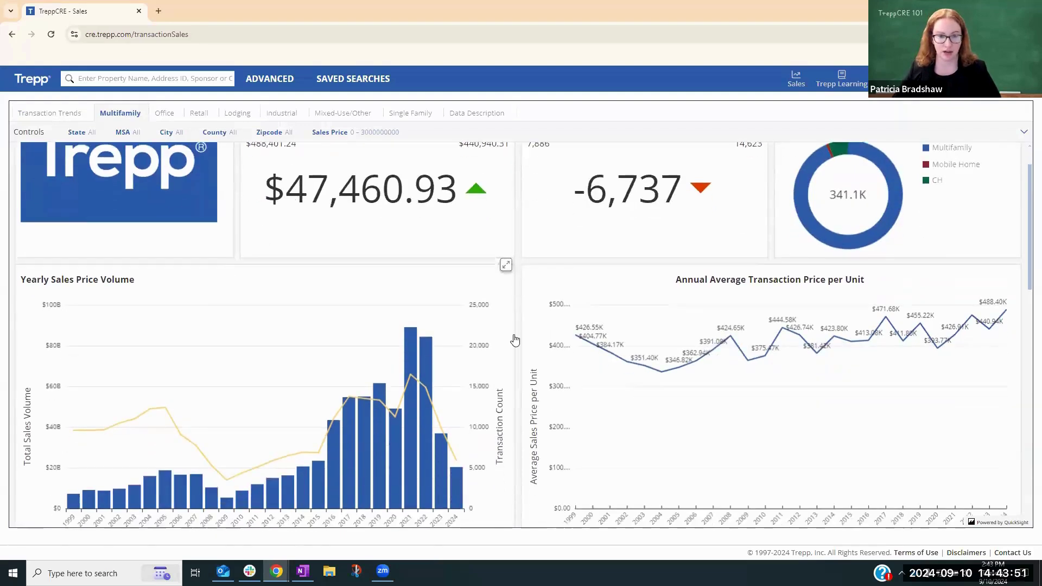
mouse_move(347, 374)
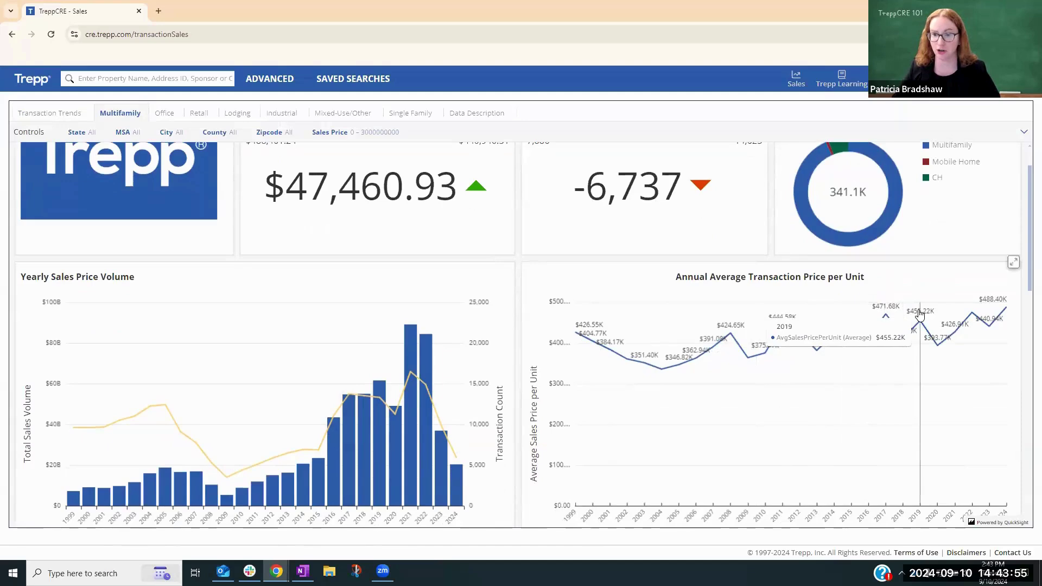
scroll(919, 314, "down", 6)
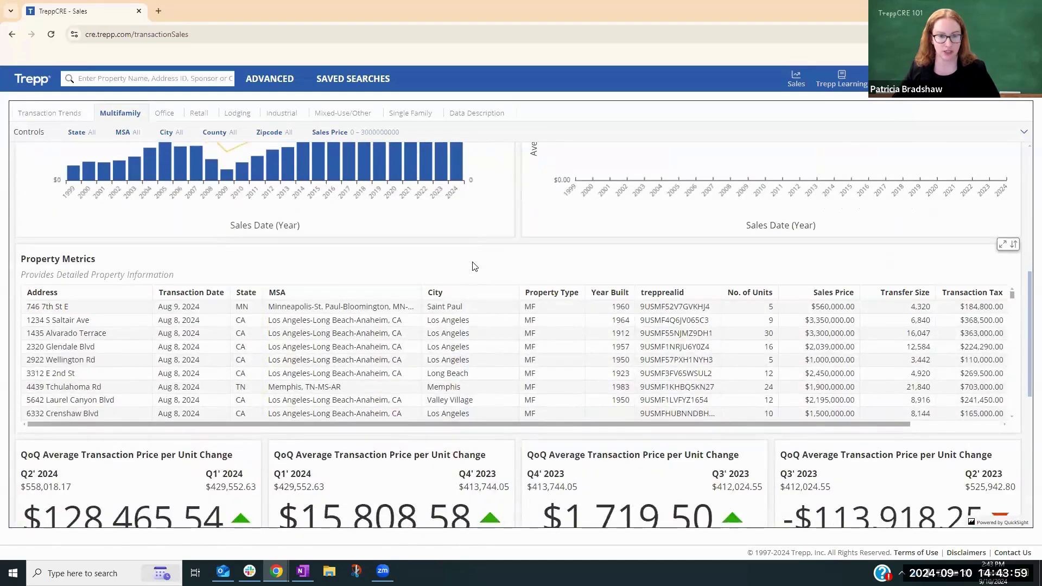
scroll(474, 264, "down", 3)
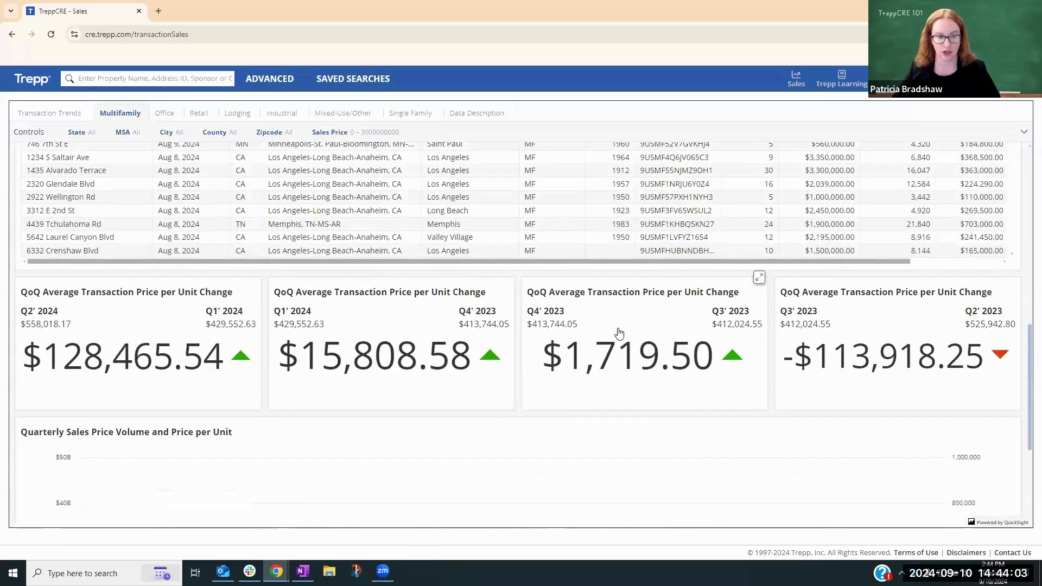
scroll(620, 332, "down", 3)
scroll(619, 332, "up", 6)
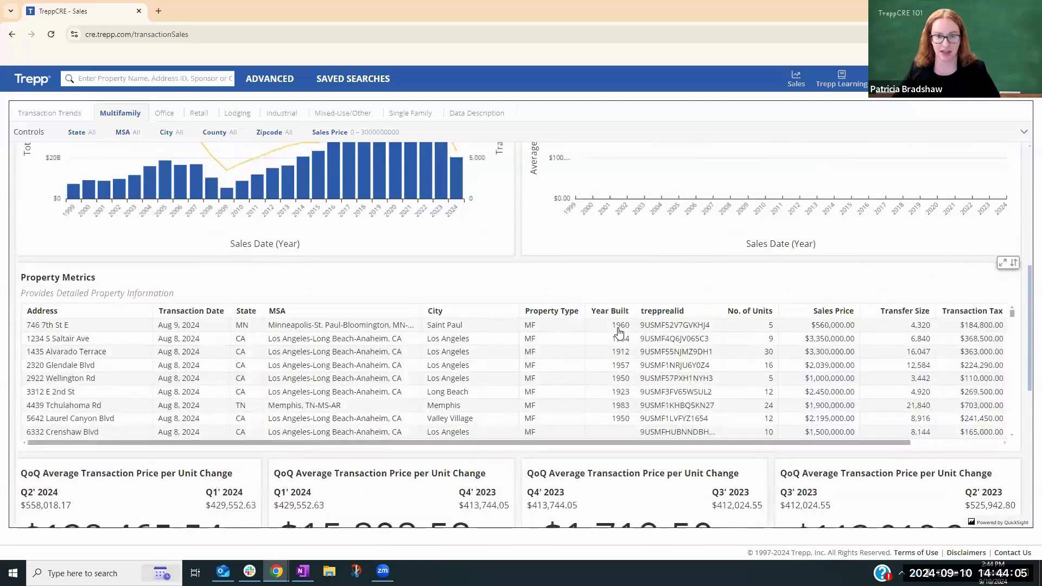
scroll(619, 333, "up", 6)
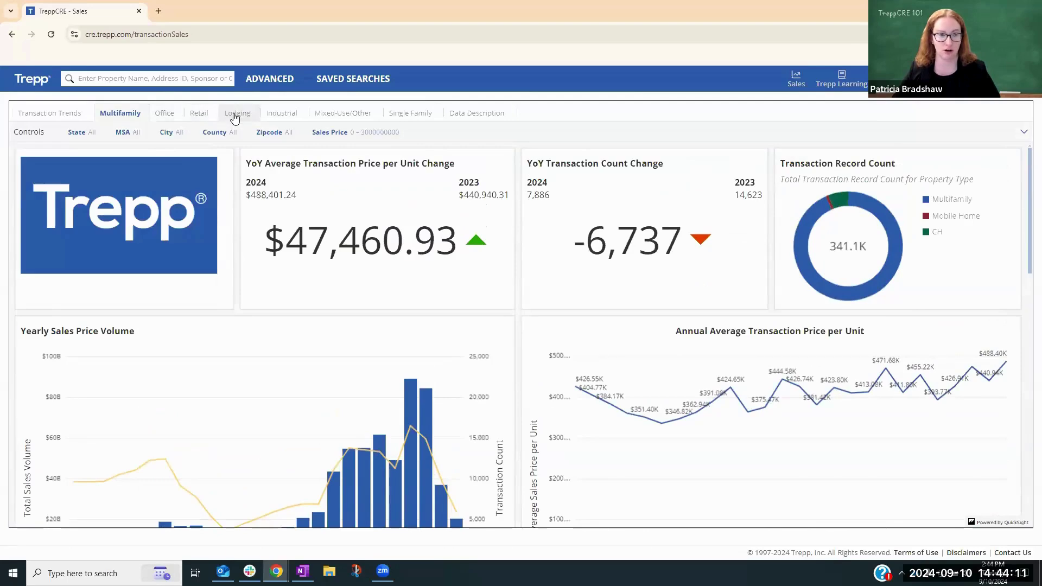
left_click(234, 115)
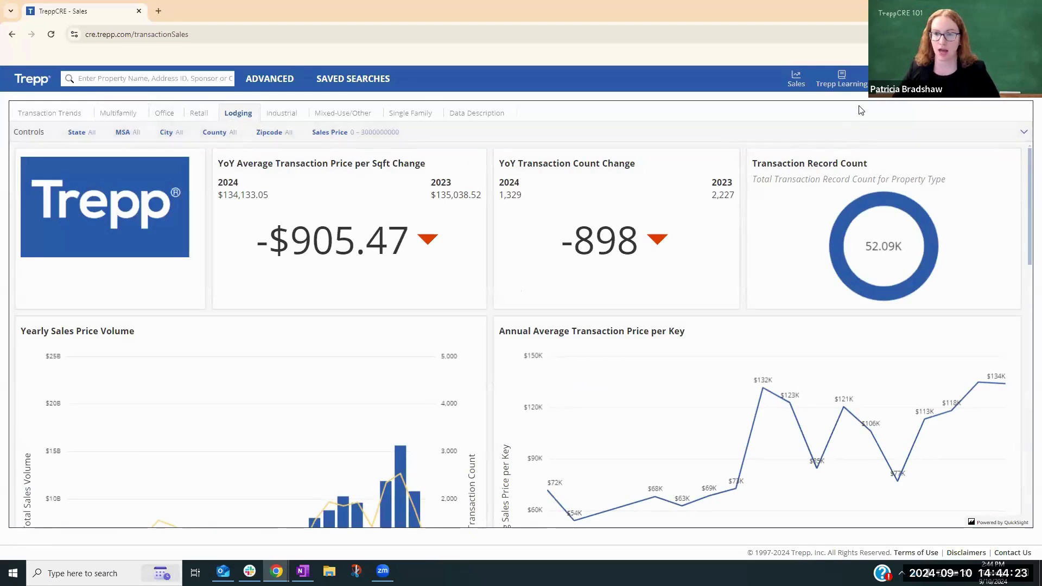
- Open the Trepp Learning page and look through its webinars, feature shorts and product walk-through videos
left_click(843, 87)
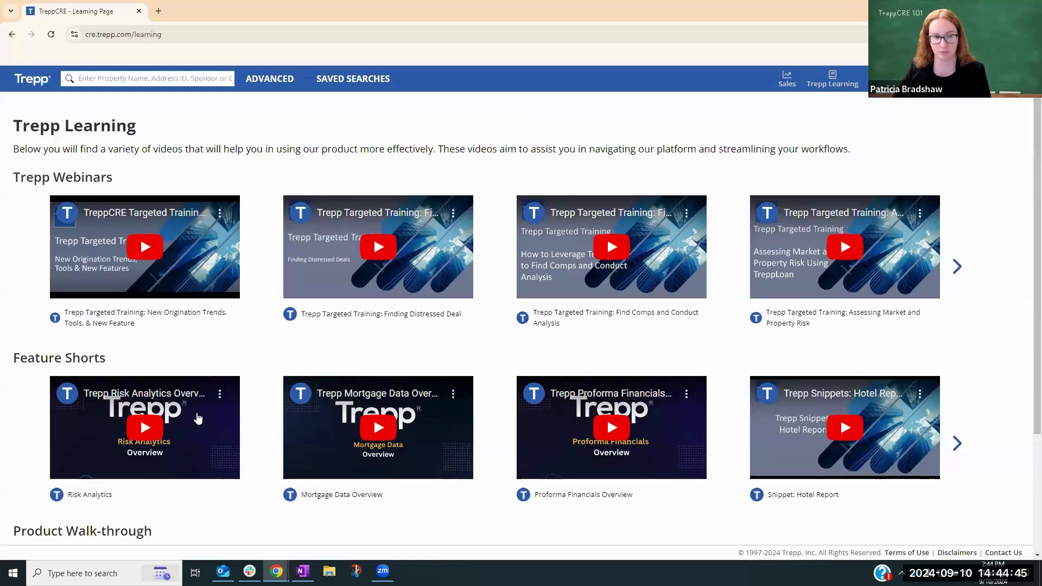
scroll(189, 407, "down", 2)
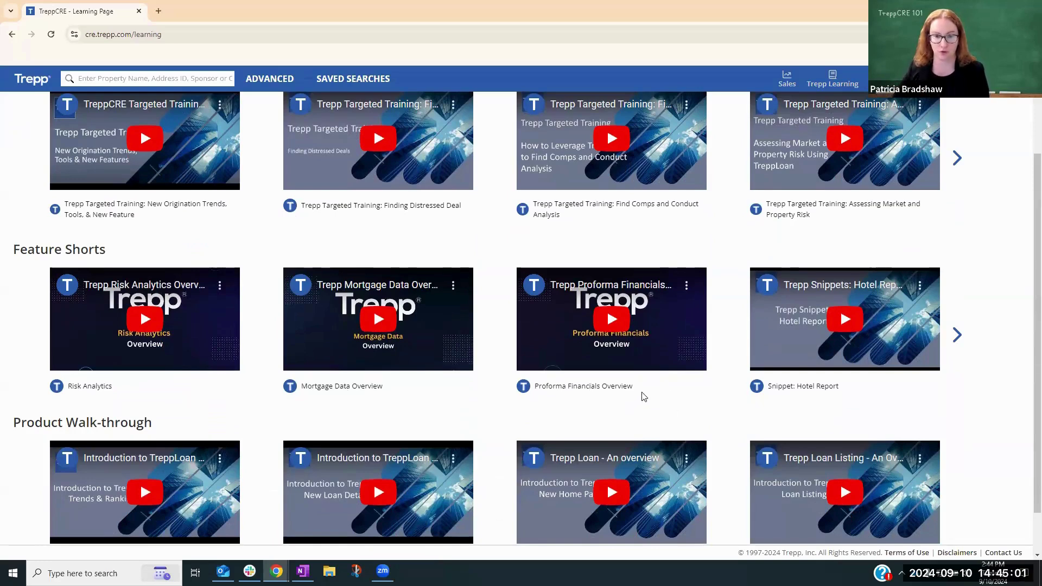
scroll(643, 396, "up", 2)
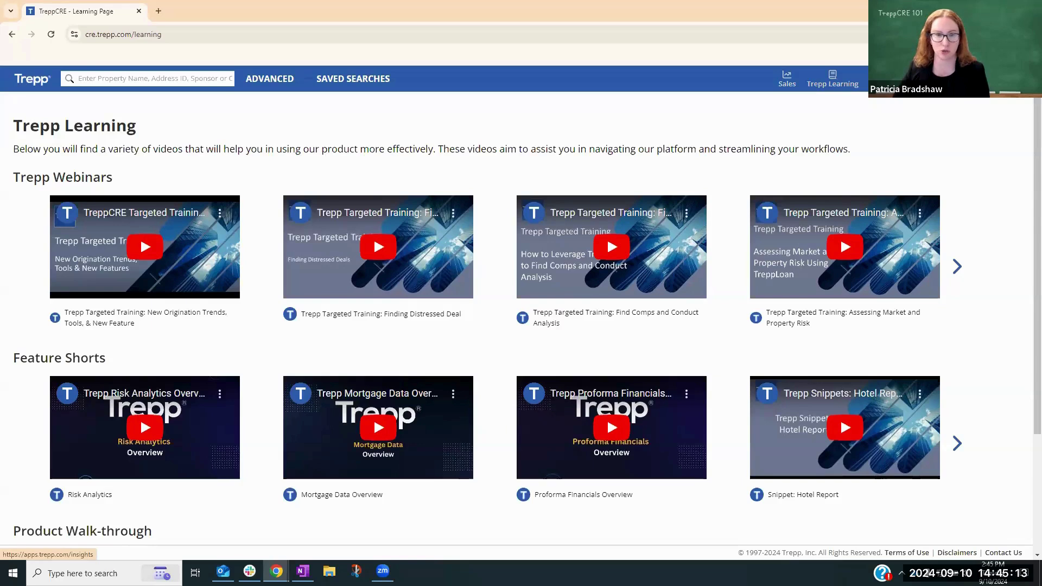
- Open TreppInsights BI in a new browser tab and open the CRE Market Dashboard from the favorites
right_click(903, 82)
left_click(935, 95)
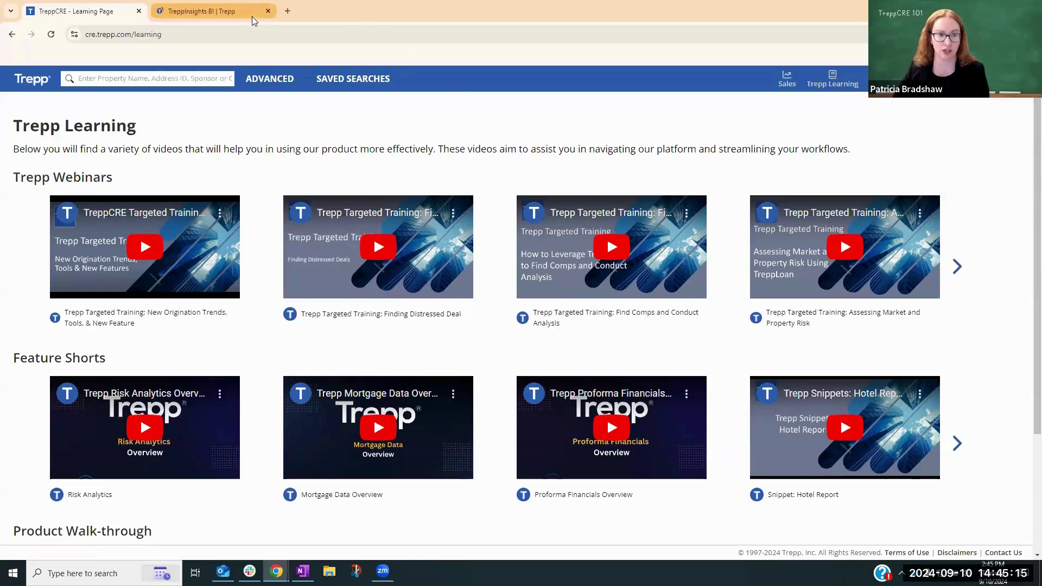
left_click(253, 19)
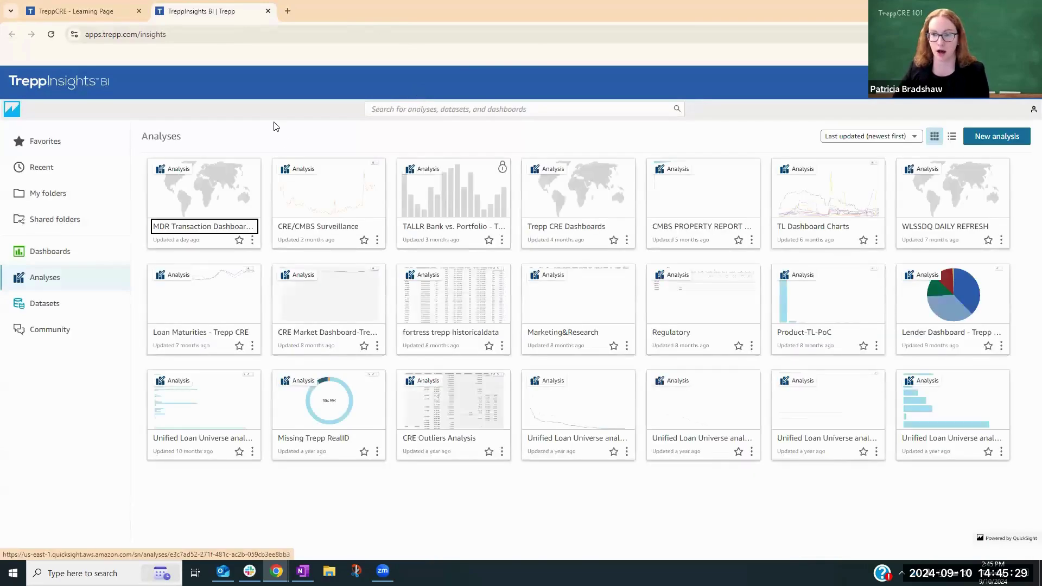
left_click(38, 149)
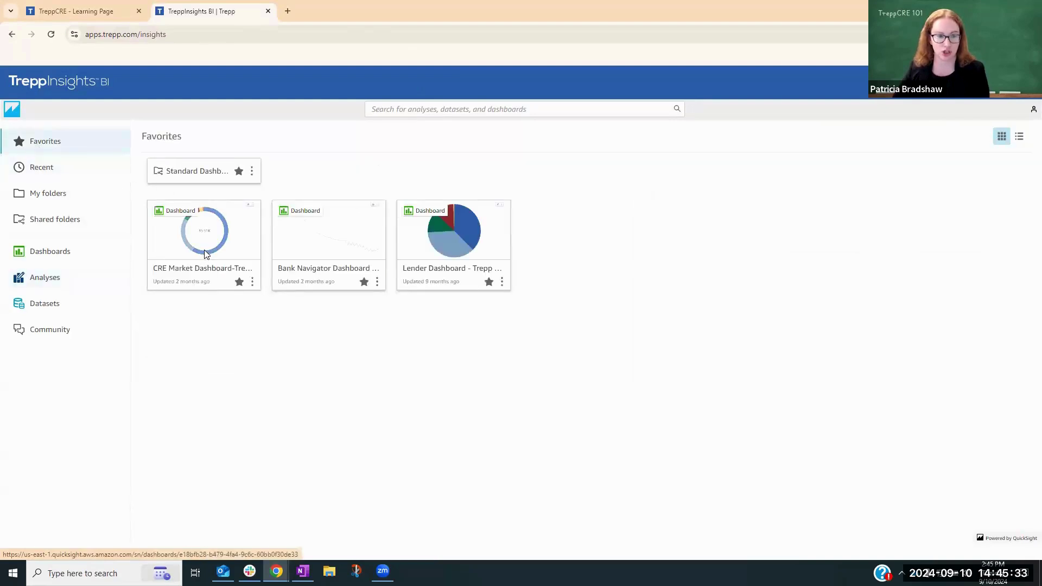
left_click(205, 254)
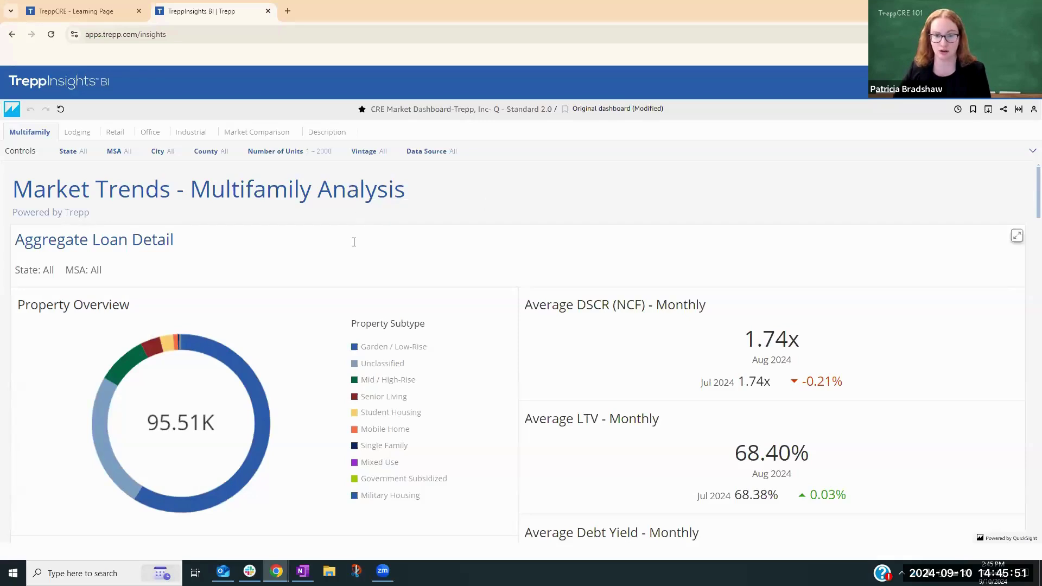
- Examine the multifamily market trends: property overview, delinquency status, debt yield, servicer watchlist share, and underwriting and securitization metrics
scroll(569, 300, "down", 1)
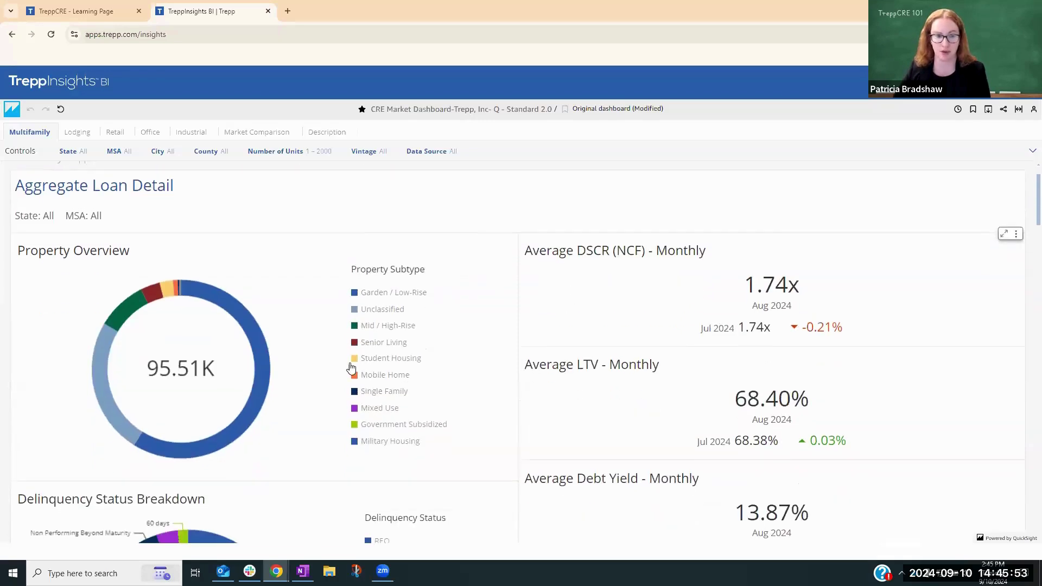
mouse_move(261, 361)
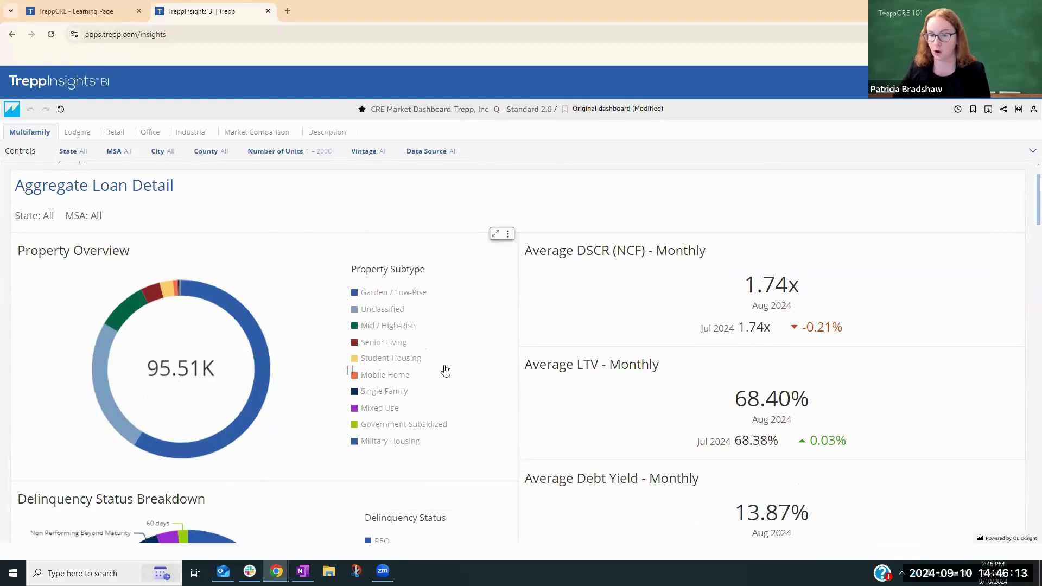
scroll(445, 370, "down", 5)
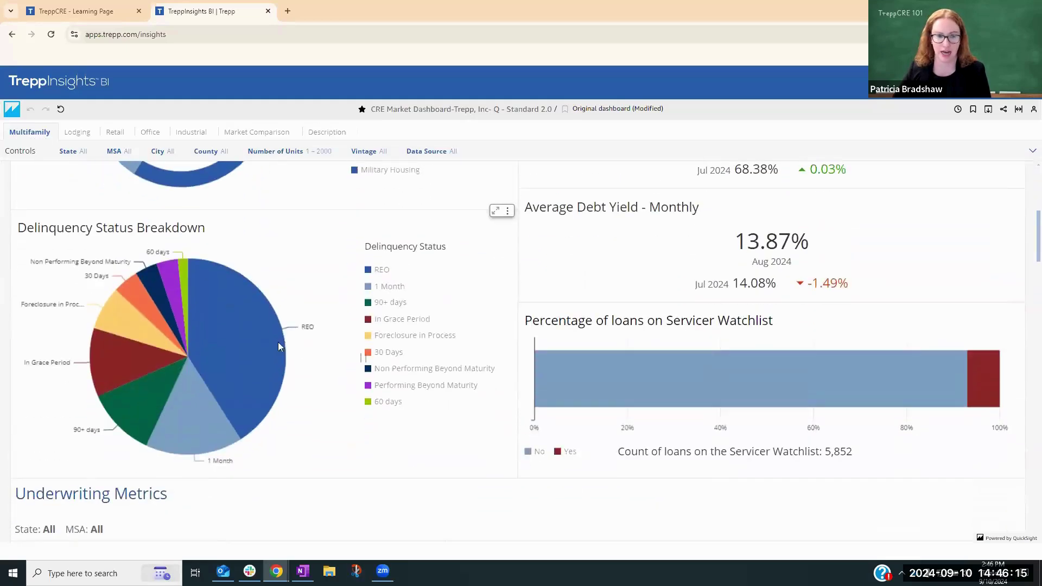
mouse_move(216, 346)
mouse_move(890, 364)
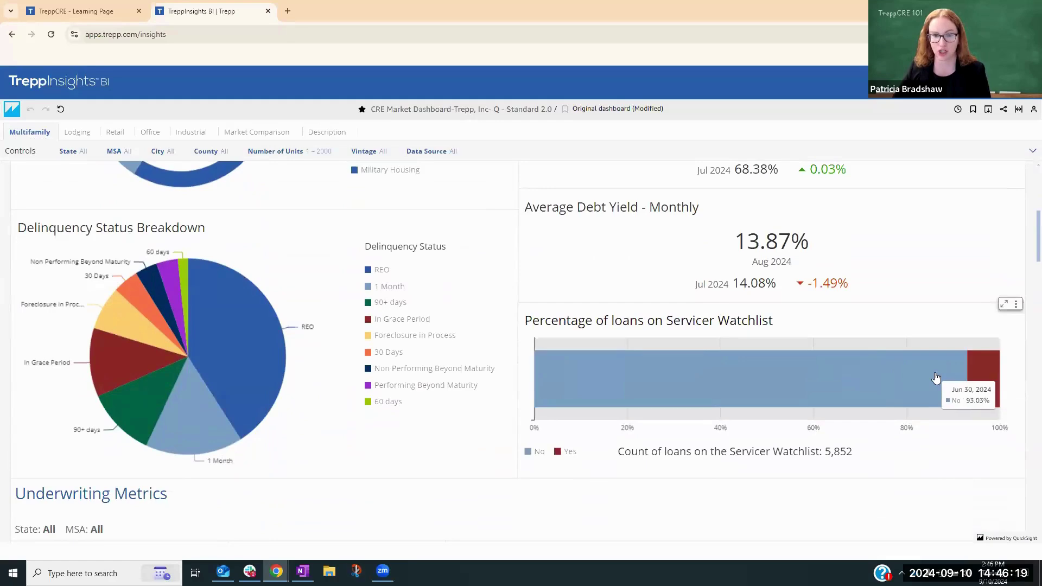
mouse_move(781, 243)
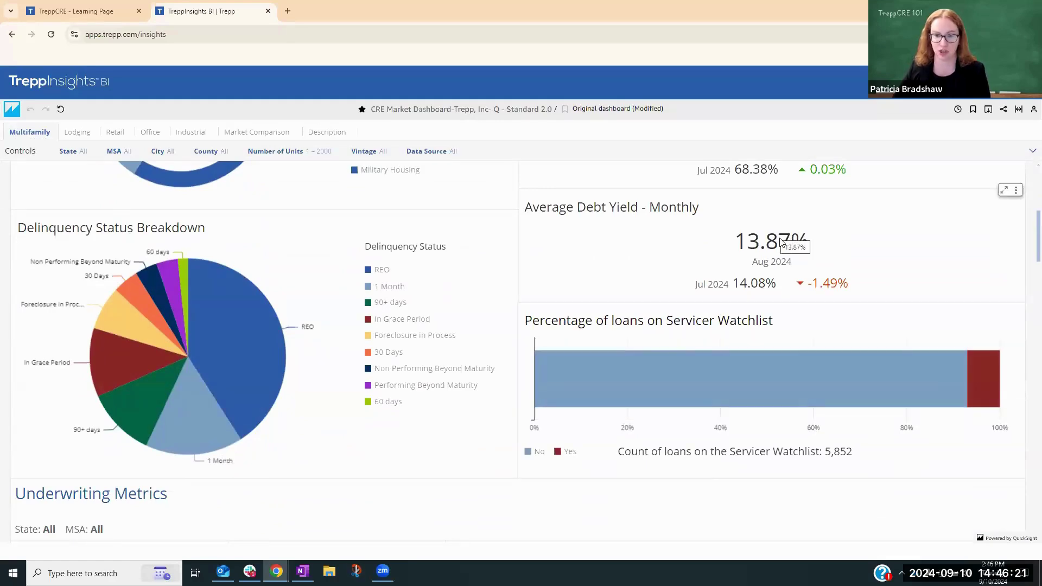
scroll(624, 343, "down", 4)
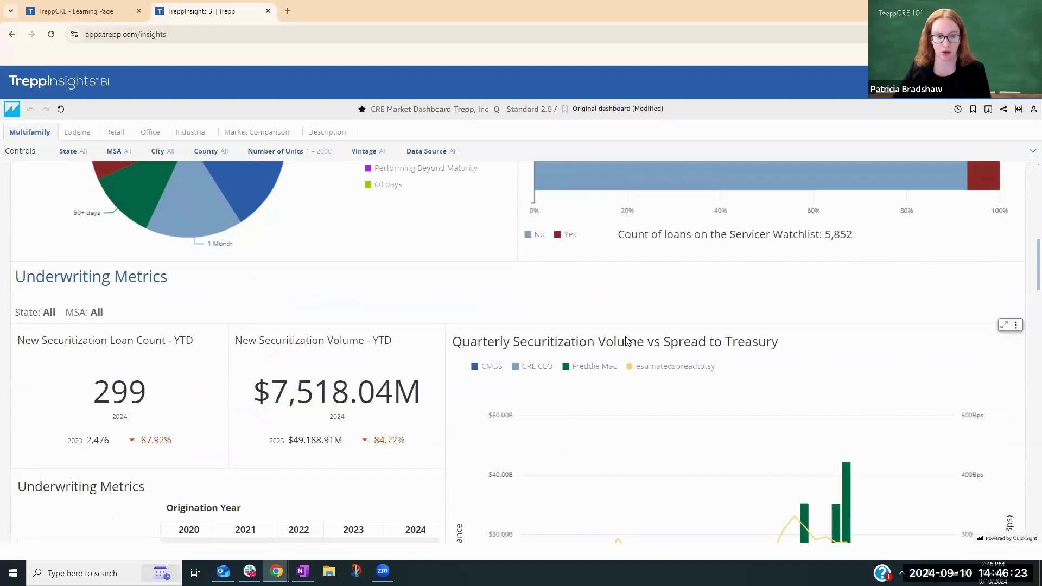
scroll(626, 341, "down", 2)
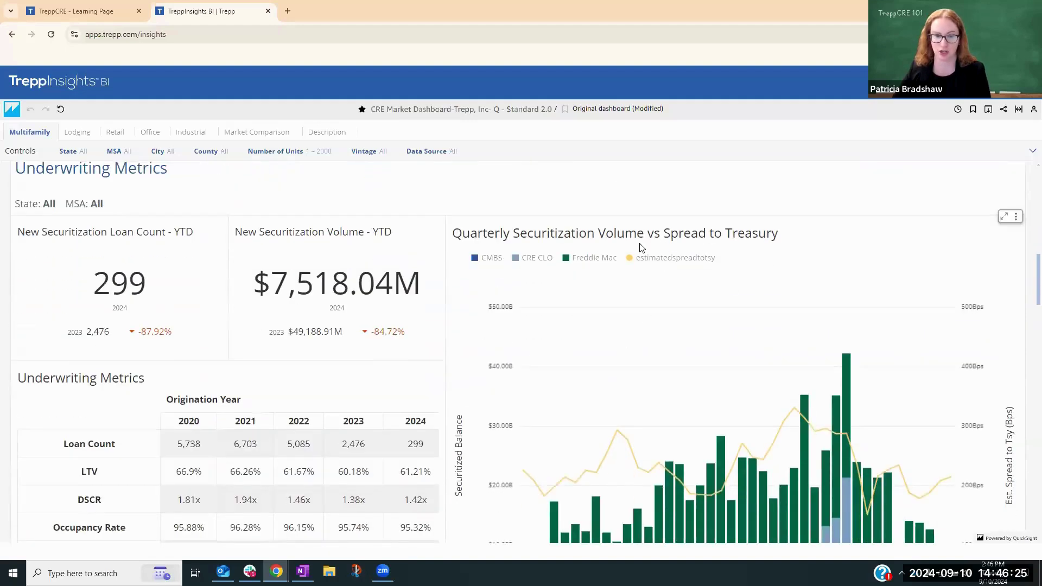
- Compare the New York and San Francisco multifamily markets by cap rate, occupancy, DSCR, outstanding balance and delinquency in the market comparison
left_click(253, 134)
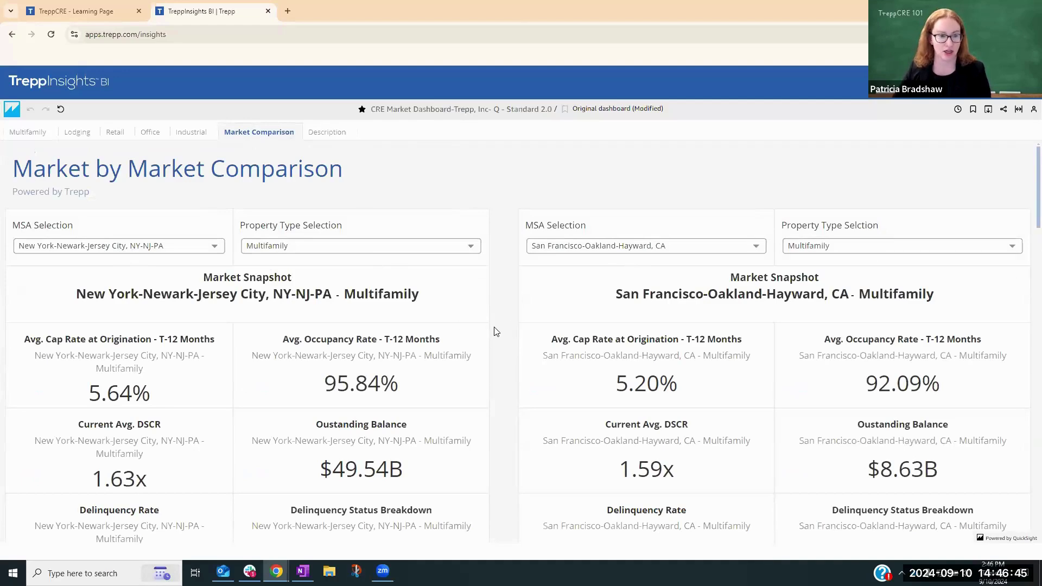
scroll(494, 330, "down", 2)
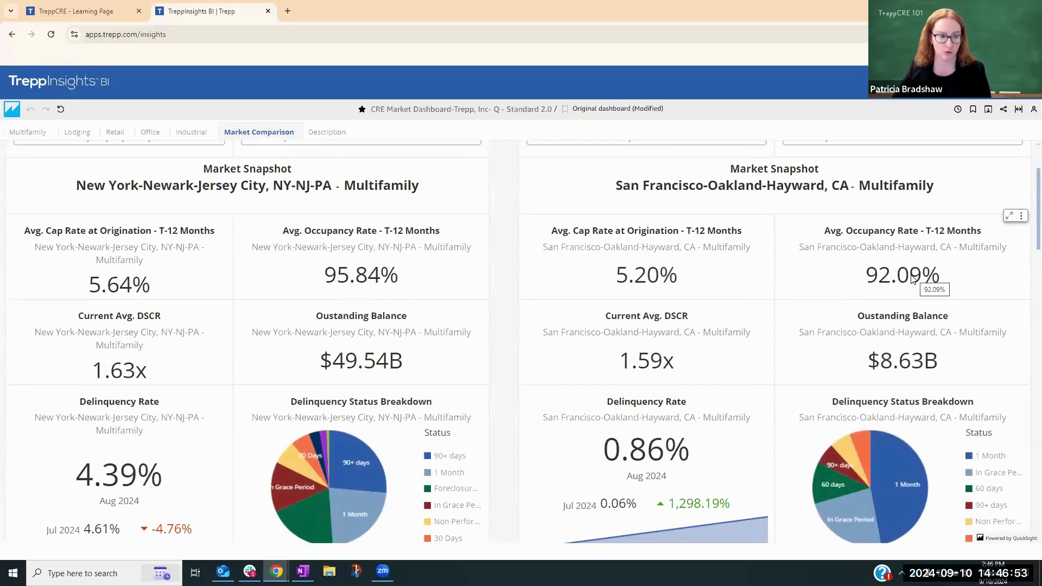
scroll(597, 409, "down", 2)
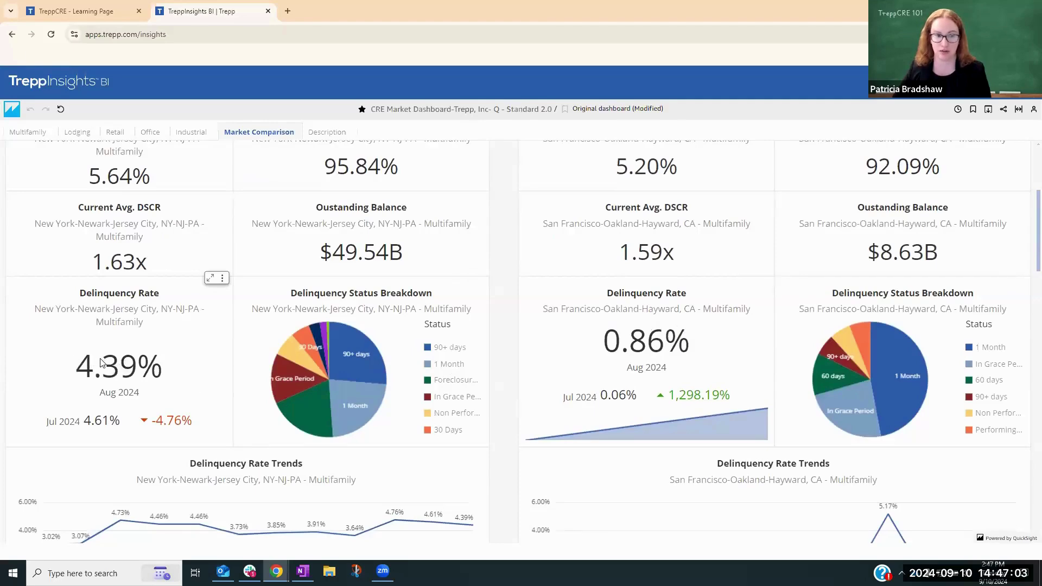
- Close TreppInsights BI, go to Trends & Rankings, switch the multifamily delinquency ranking to states and open New York
left_click(268, 11)
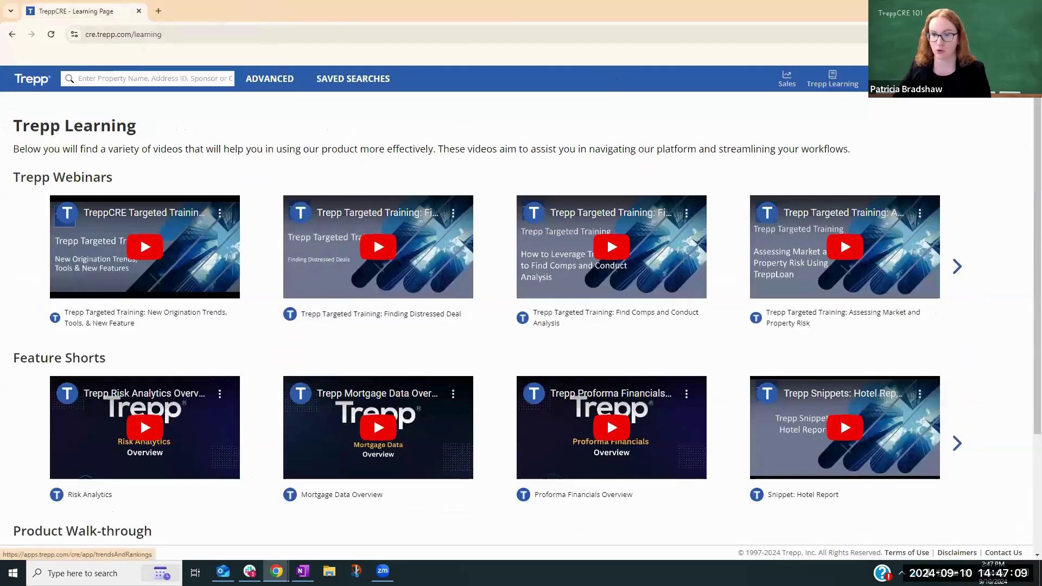
left_click(911, 97)
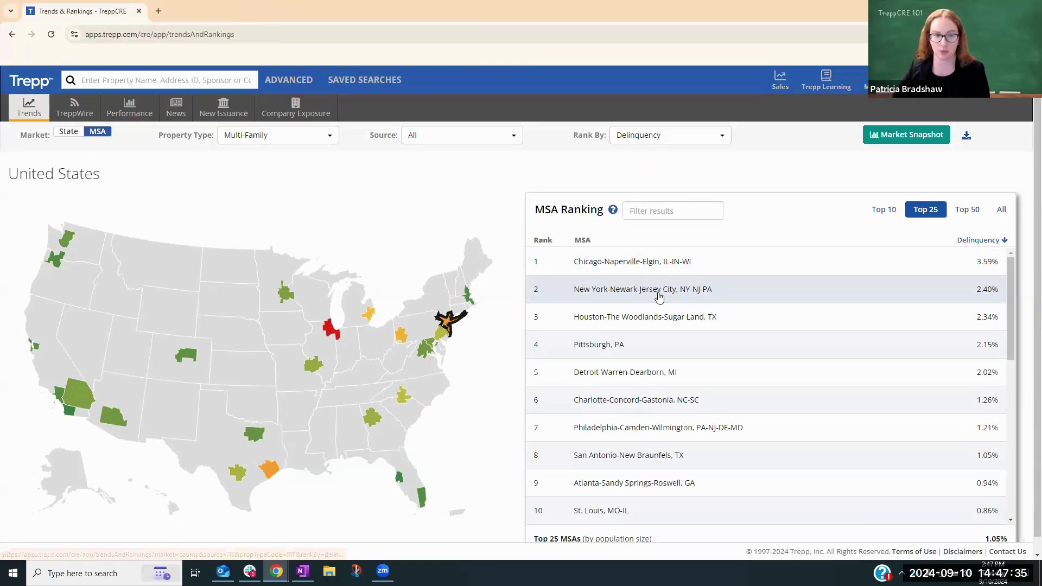
left_click(73, 133)
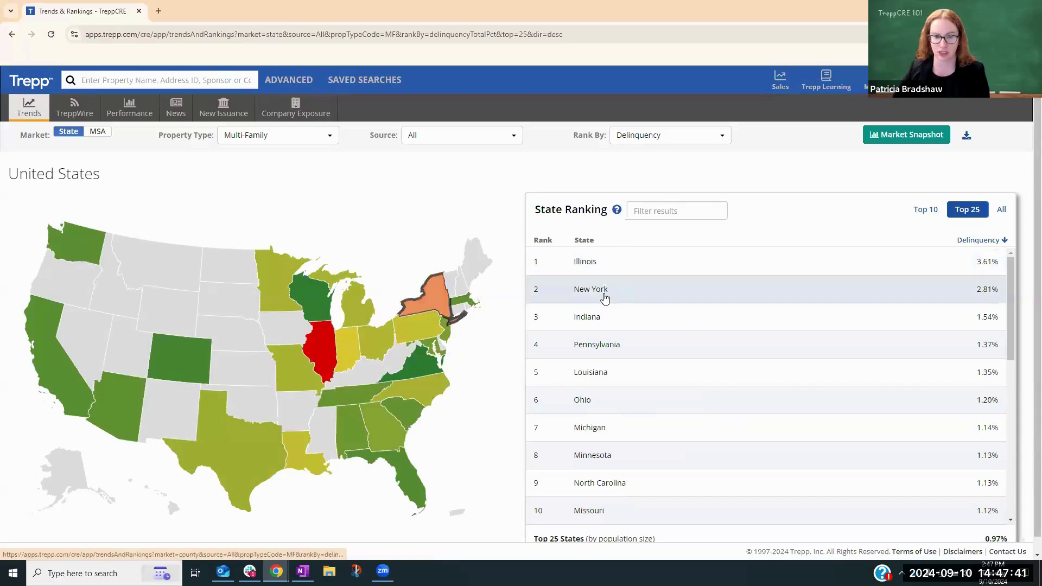
left_click(602, 293)
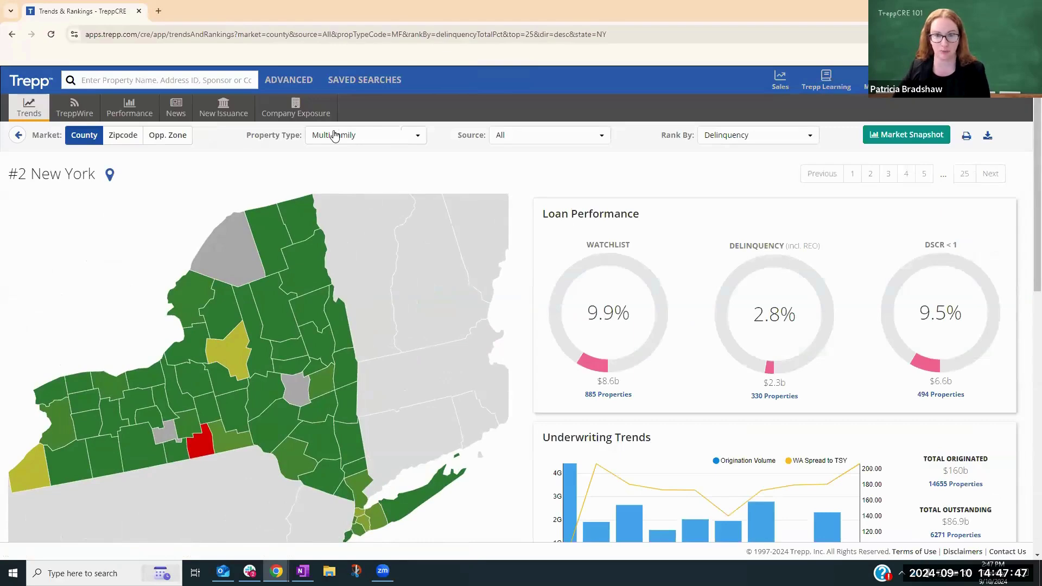
- View New York's loan performance for the Garden / Low-Rise subtype, and set the property type back to all Multi-Family
left_click(335, 136)
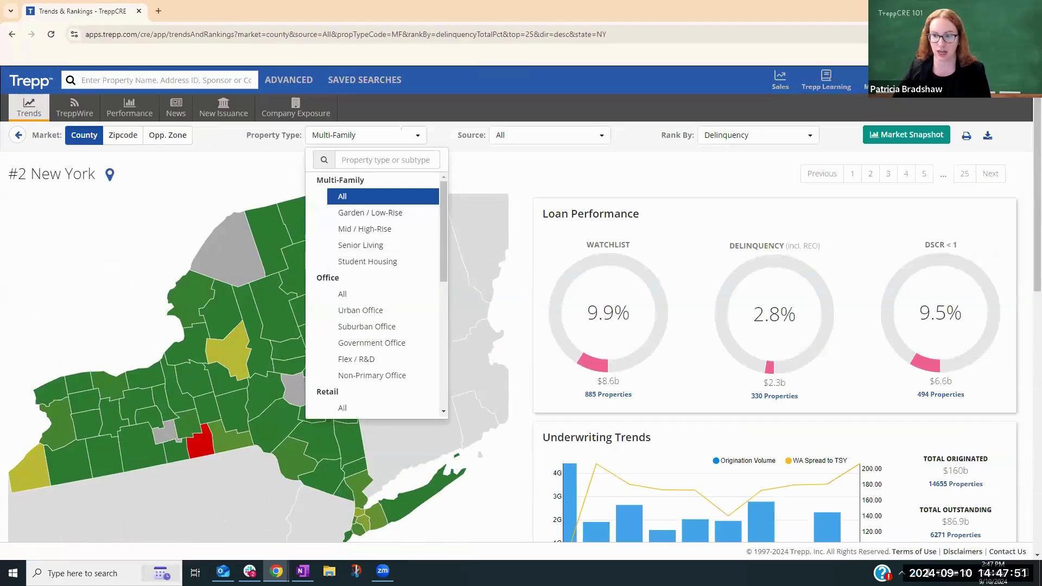
left_click(381, 217)
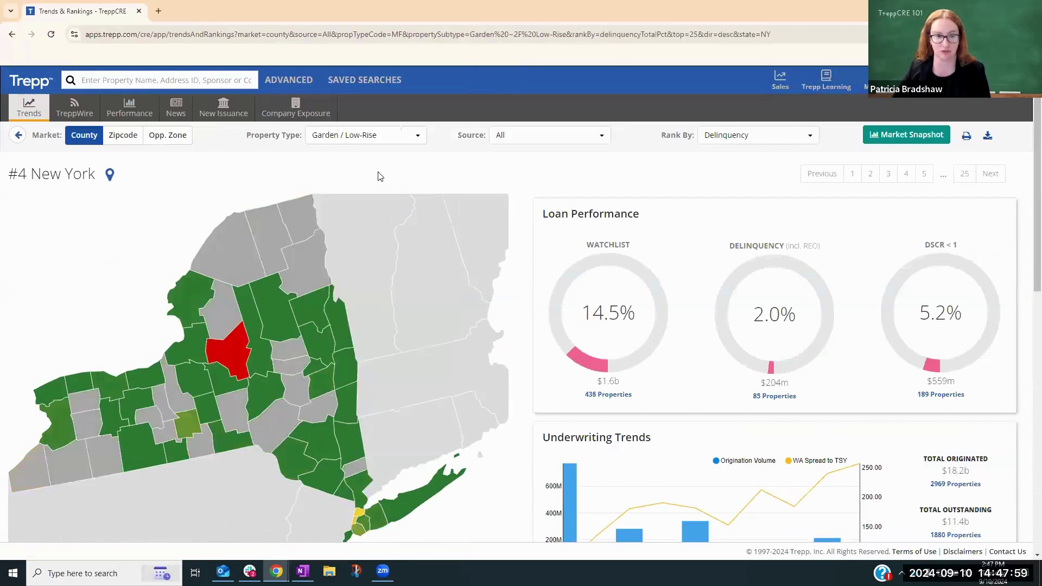
left_click(364, 139)
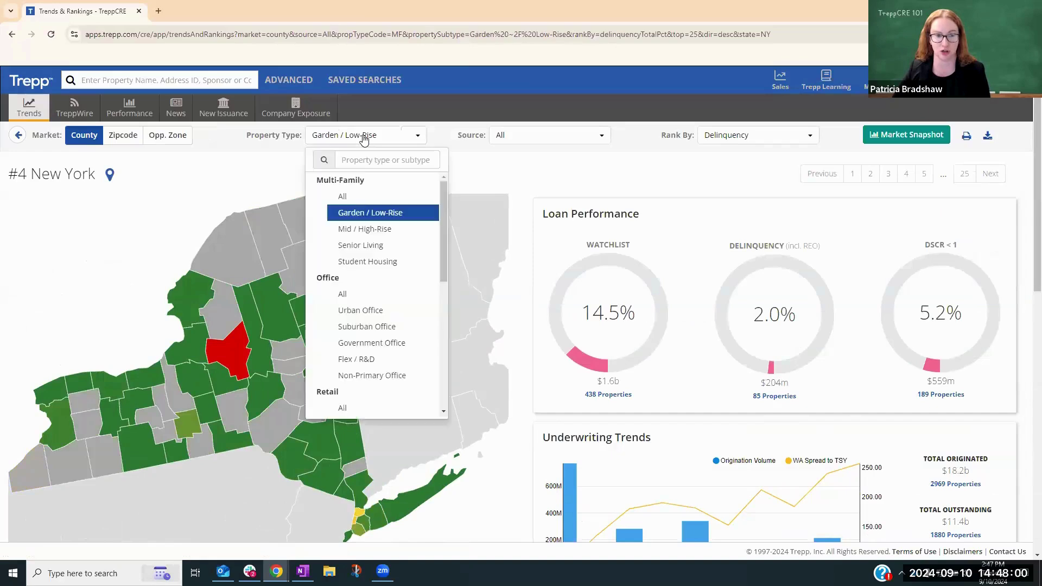
left_click(360, 197)
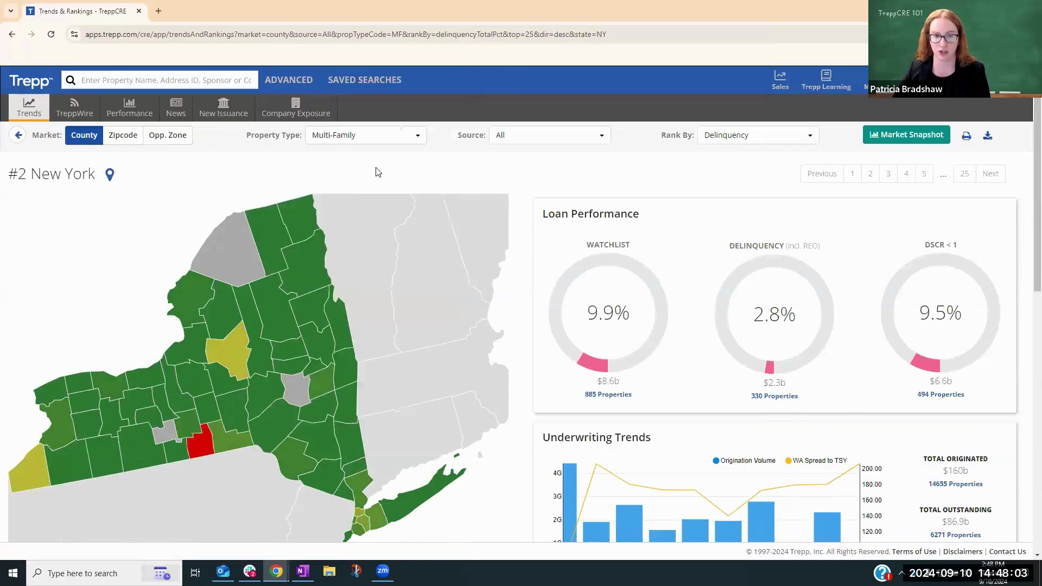
- Compare New York's multifamily loan performance for the Fannie Mae and CMBS sources, and return the source to All
left_click(559, 144)
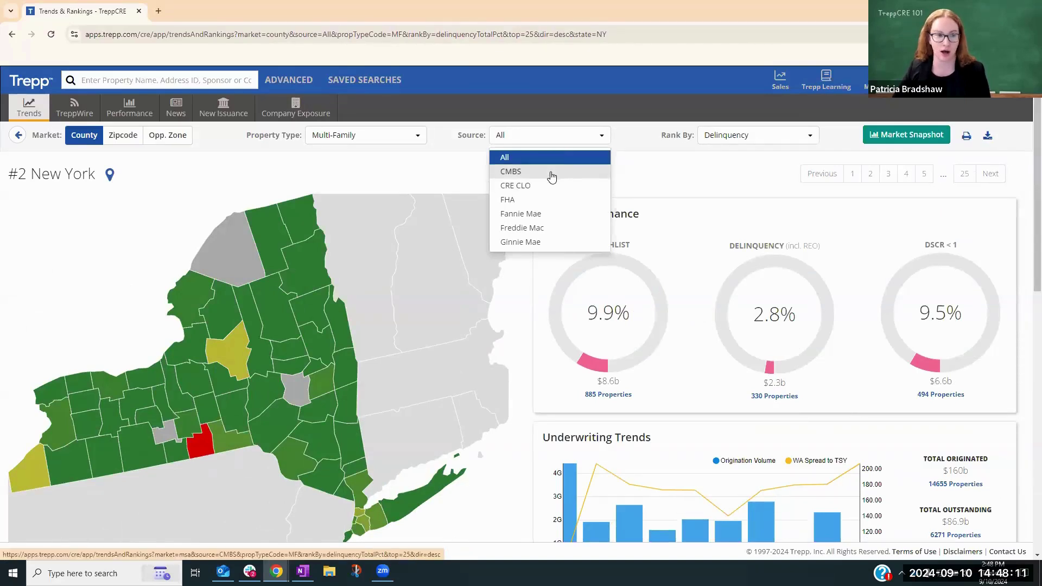
left_click(549, 214)
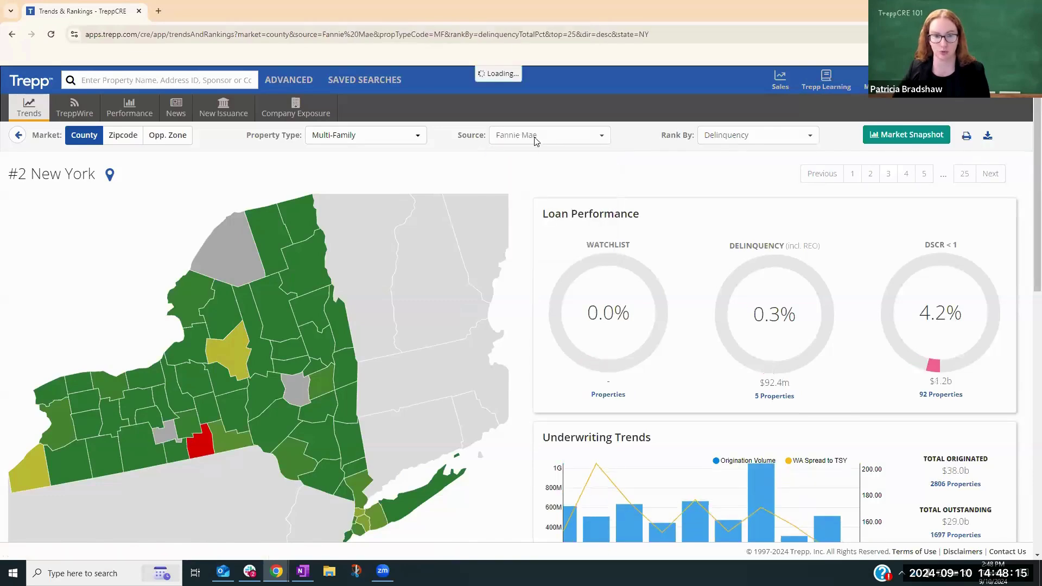
left_click(597, 137)
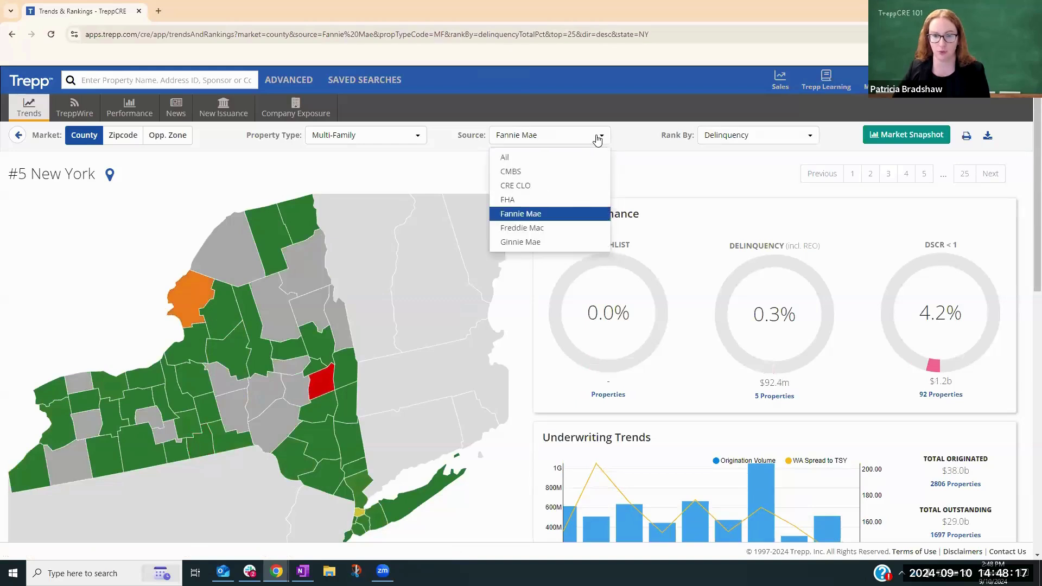
left_click(548, 173)
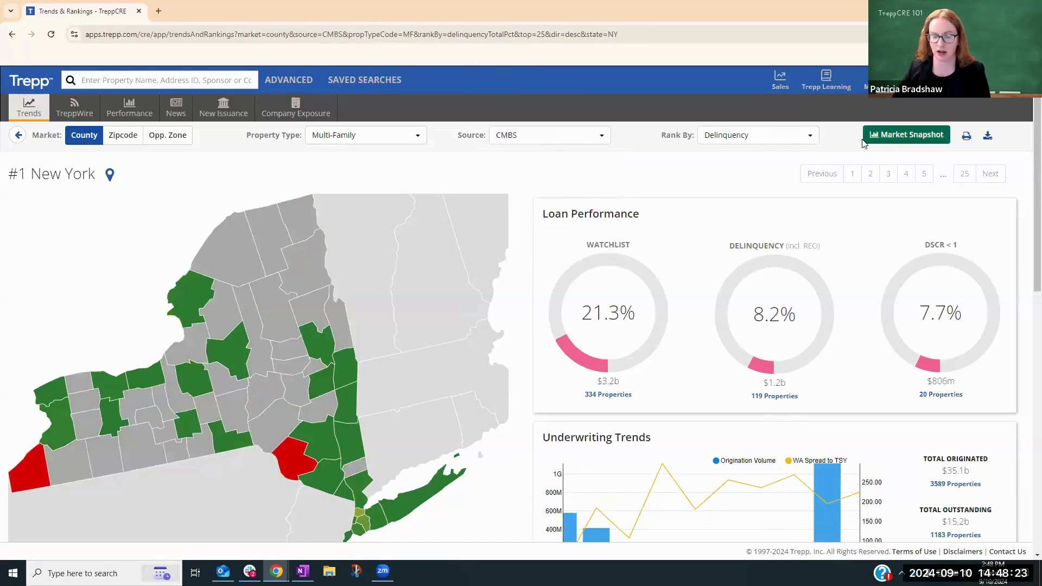
left_click(532, 135)
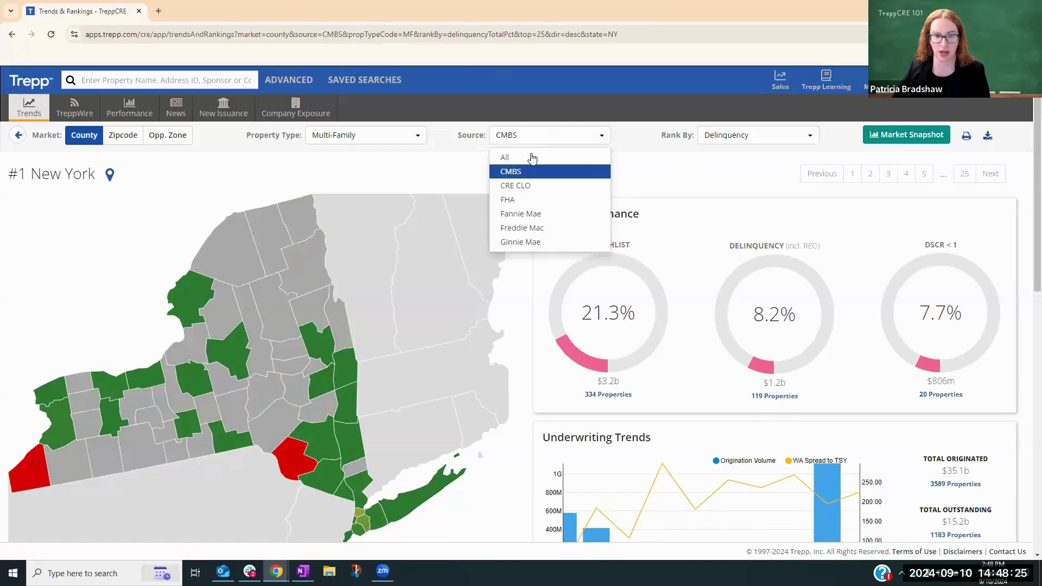
left_click(532, 154)
- Open New York's Market Snapshot and examine the highlights, the summary by loan source and the recent transactions
left_click(907, 135)
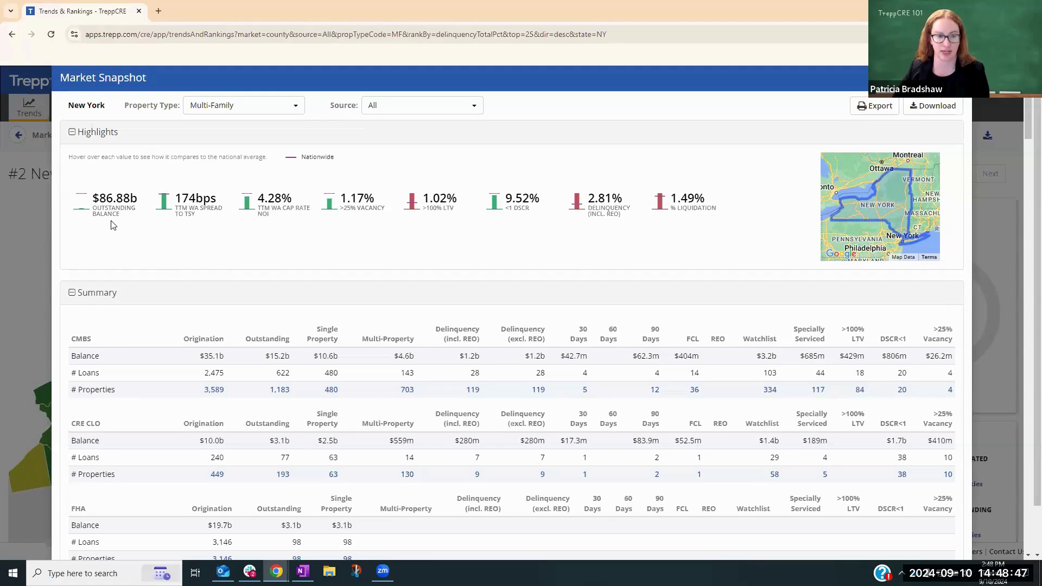
scroll(320, 259, "down", 2)
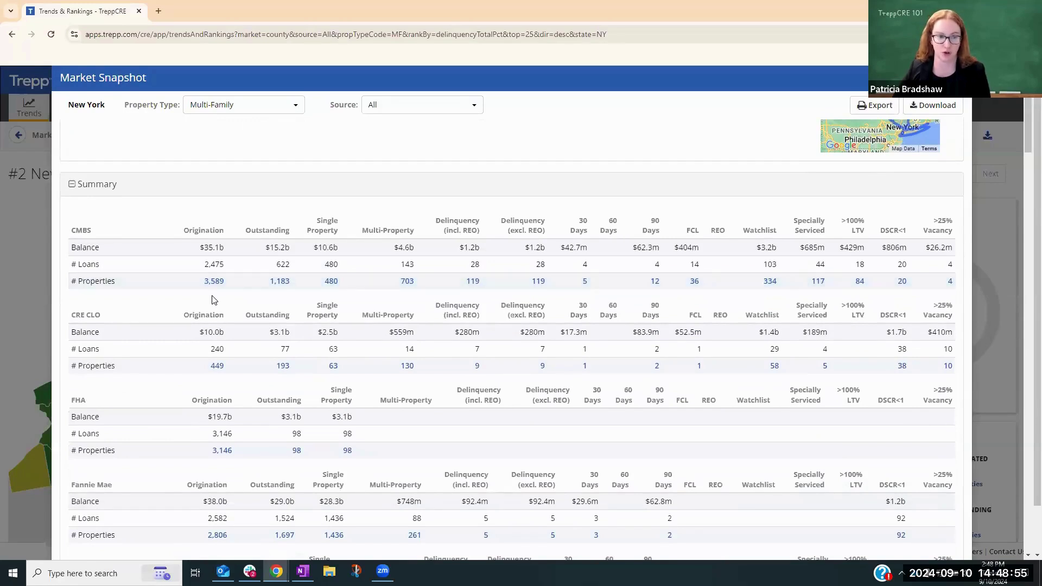
mouse_move(214, 290)
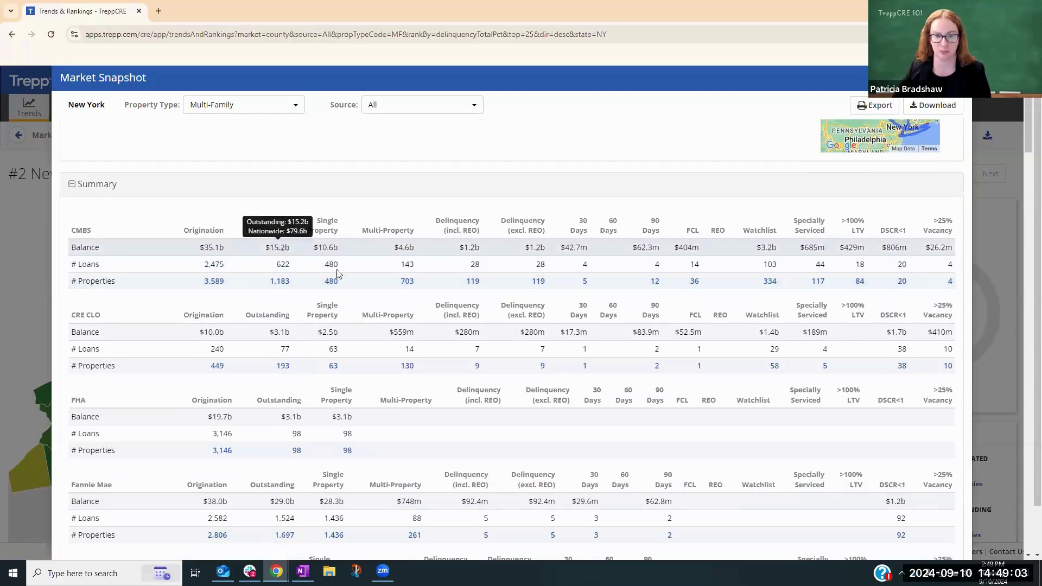
mouse_move(822, 256)
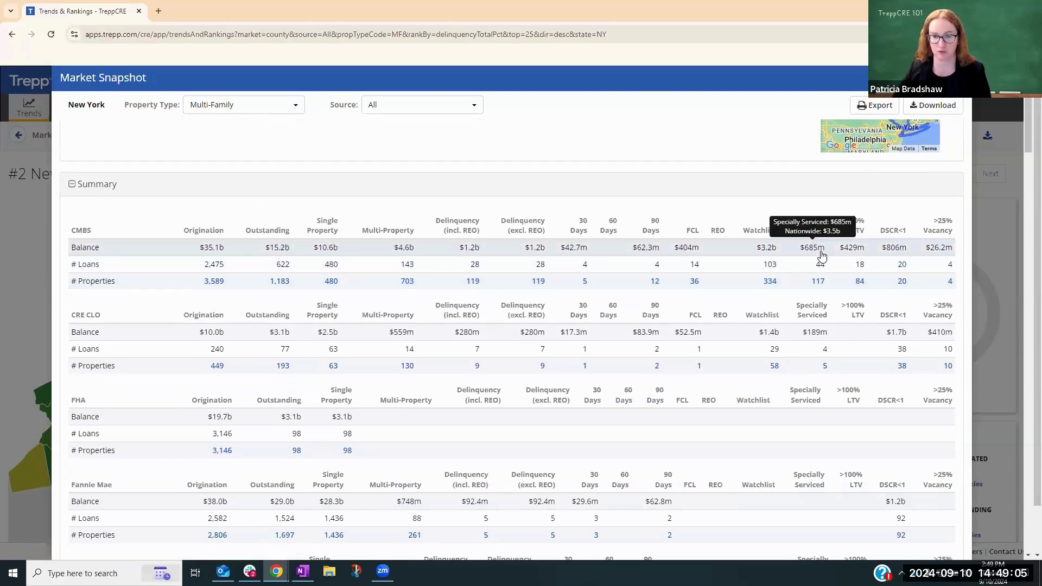
scroll(775, 291, "down", 2)
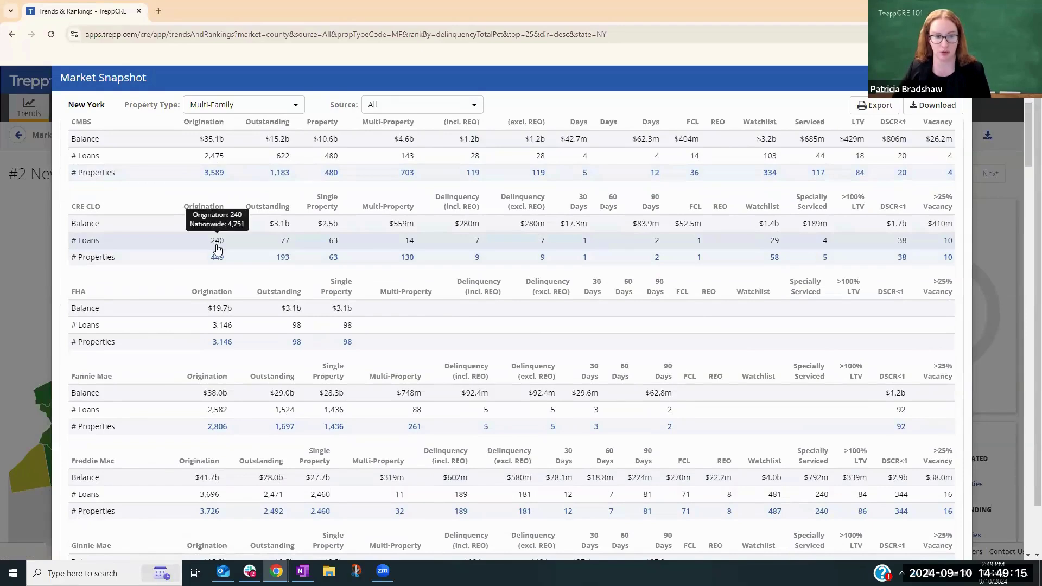
scroll(261, 366, "down", 2)
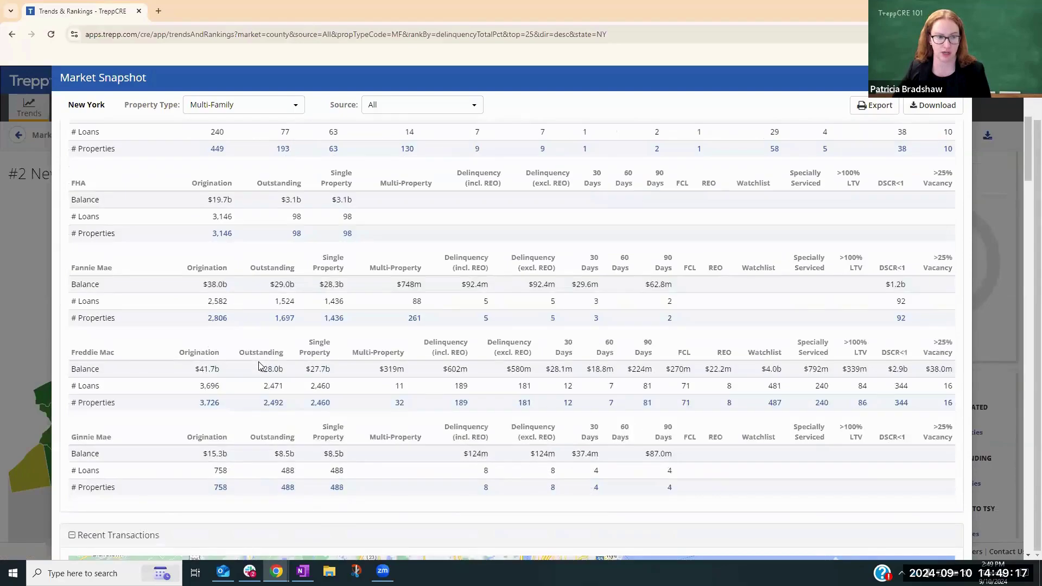
scroll(259, 365, "down", 6)
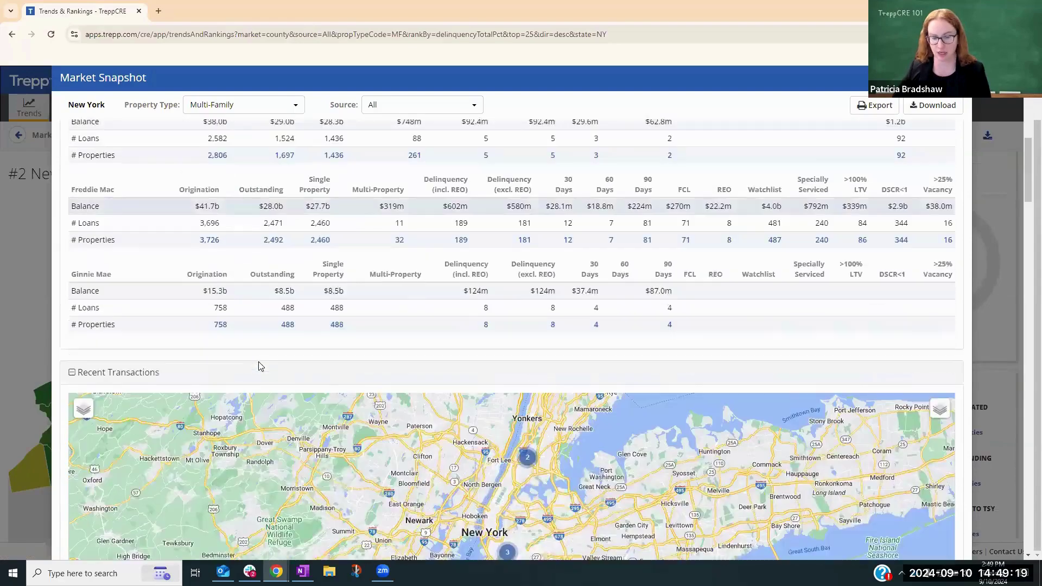
scroll(399, 499, "down", 3)
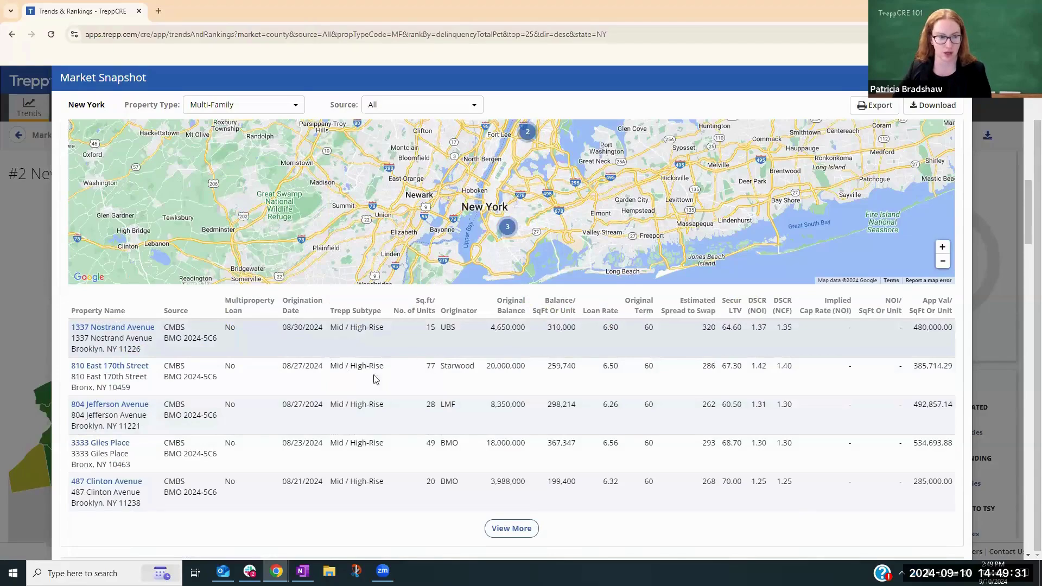
- Review the Income & Expense Benchmark through capital expenses and NCF, charting Real Estate Taxes by year
scroll(377, 376, "down", 4)
scroll(378, 379, "down", 3)
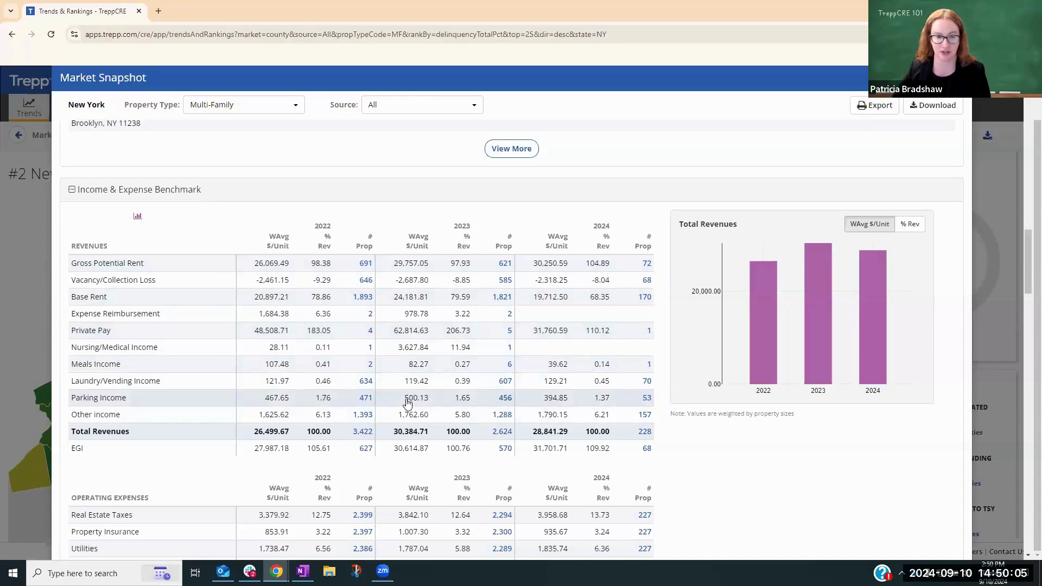
scroll(592, 402, "down", 2)
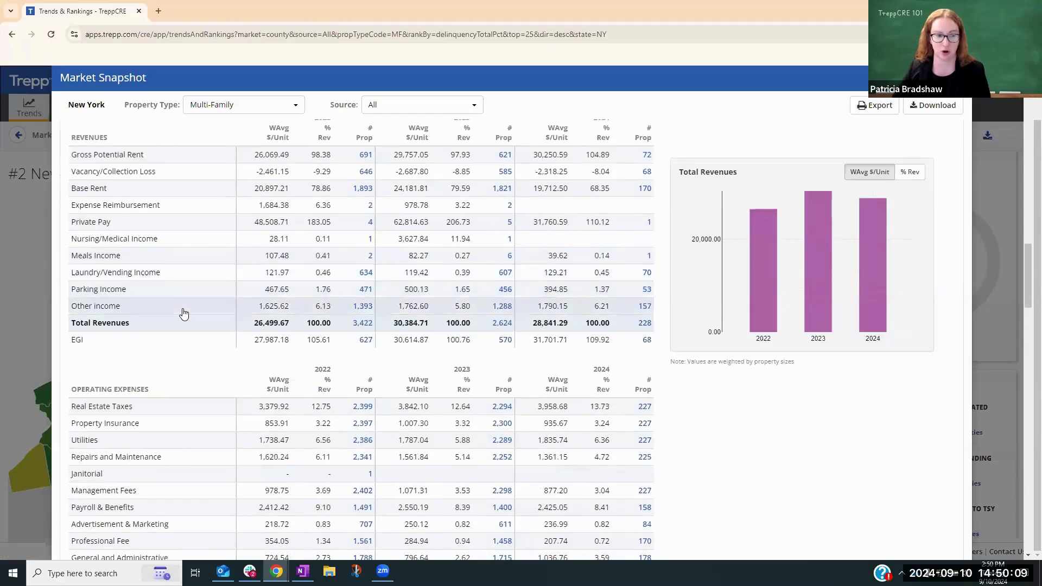
scroll(182, 321, "down", 2)
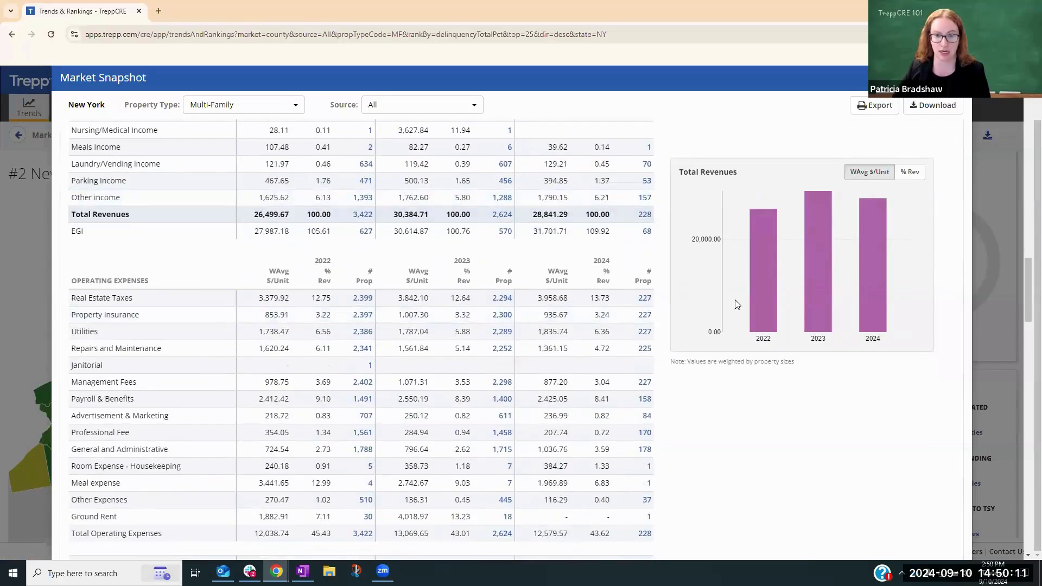
left_click(181, 301)
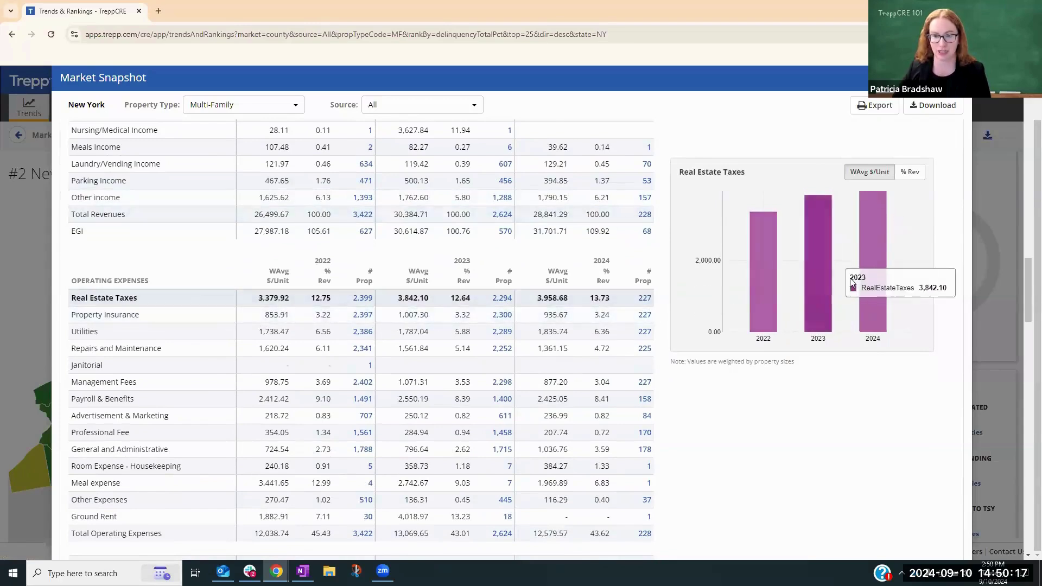
scroll(599, 333, "down", 3)
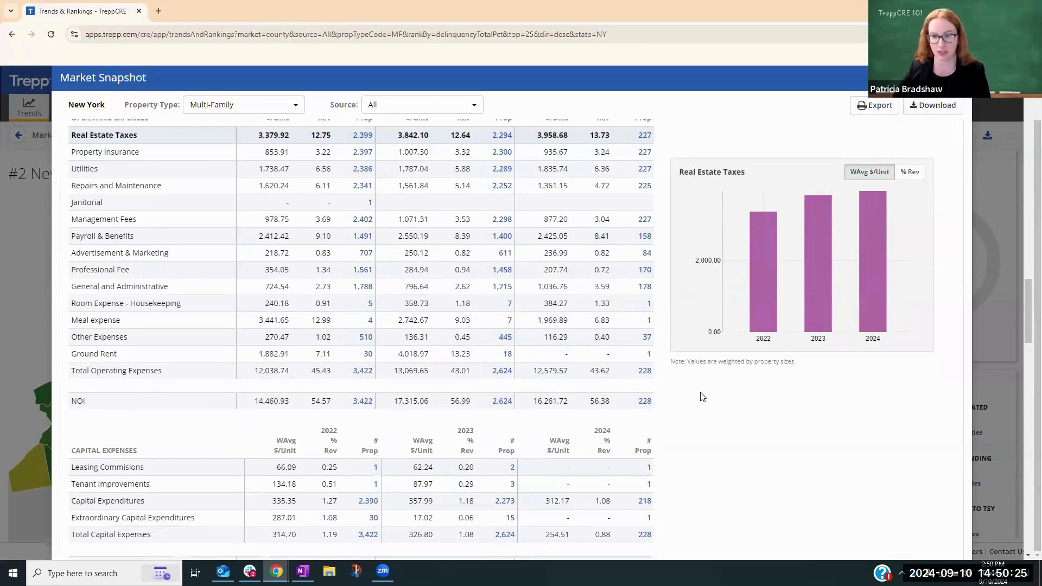
scroll(702, 397, "down", 3)
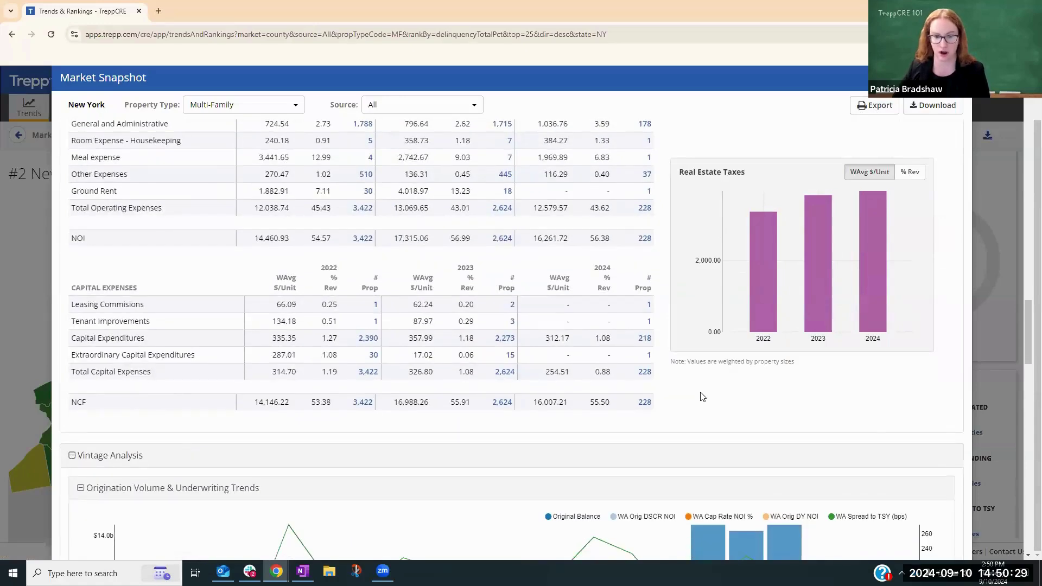
- Examine the snapshot's vintage analysis, covering origination and underwriting trends, loan performance and disposition, plus the recent liquidations
scroll(700, 393, "down", 4)
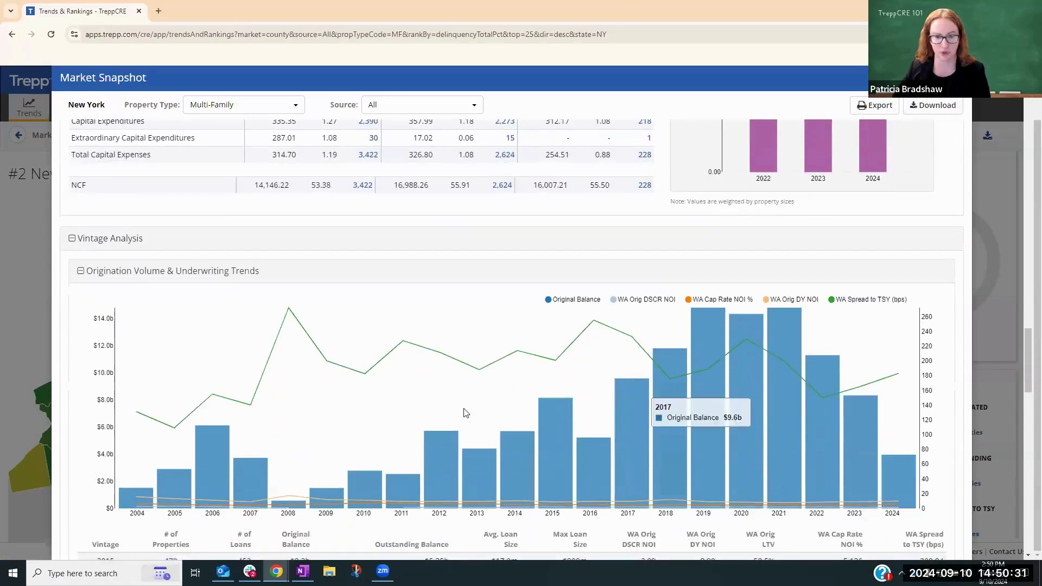
scroll(449, 396, "down", 1)
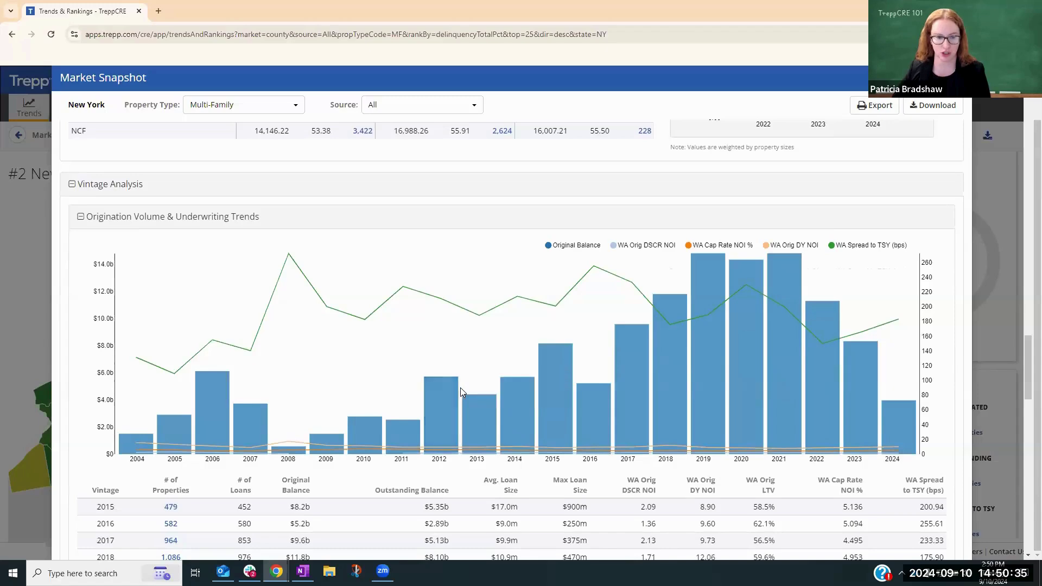
scroll(460, 387, "down", 2)
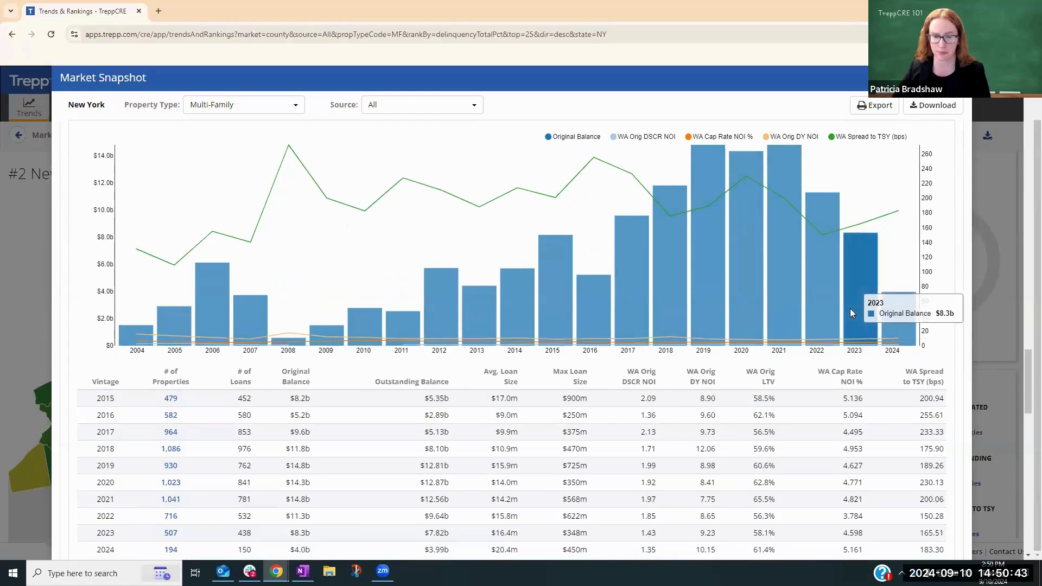
scroll(851, 312, "down", 7)
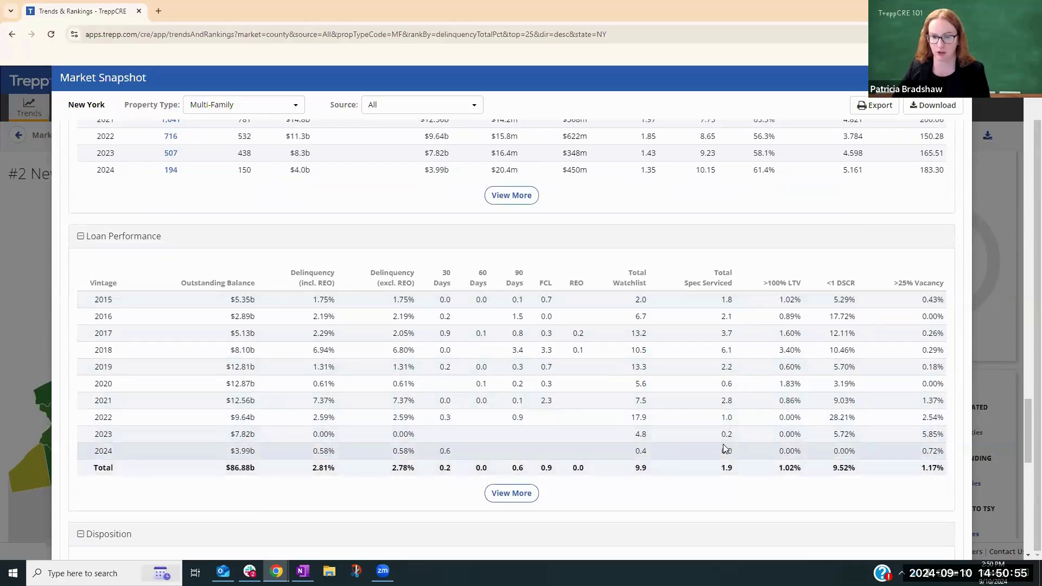
scroll(723, 444, "down", 4)
scroll(725, 448, "down", 2)
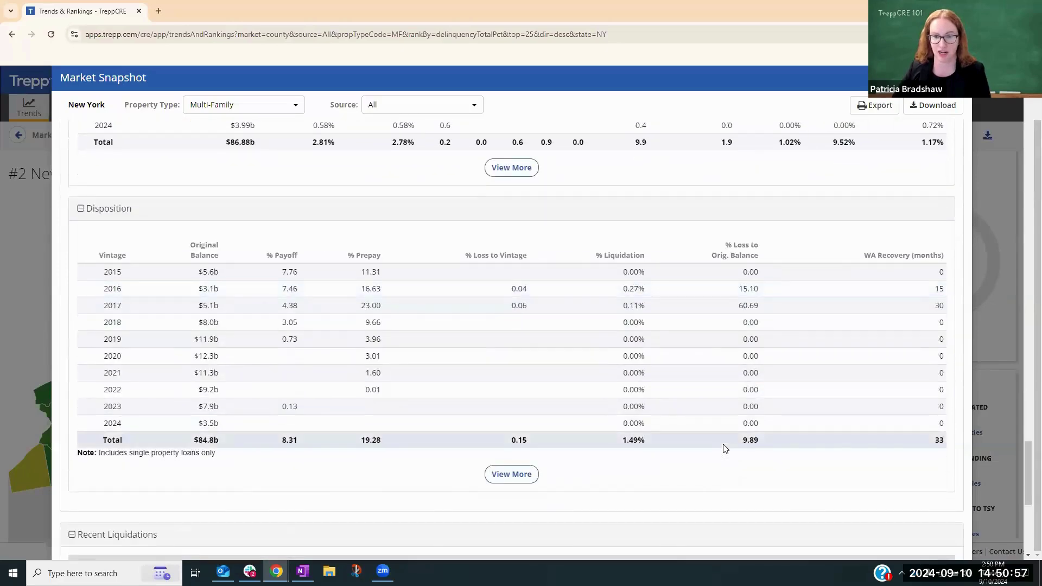
scroll(737, 355, "down", 5)
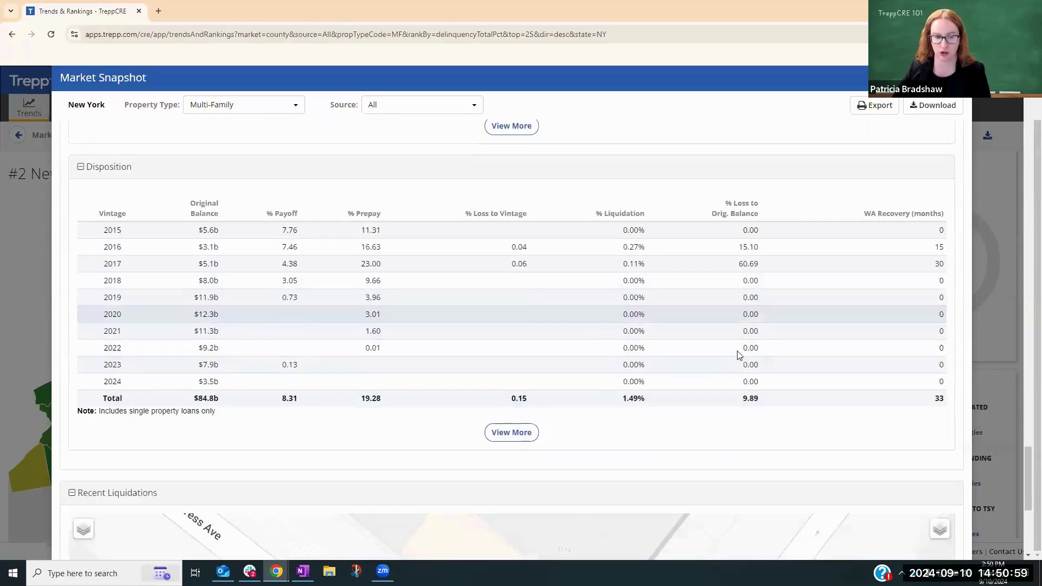
scroll(737, 355, "down", 2)
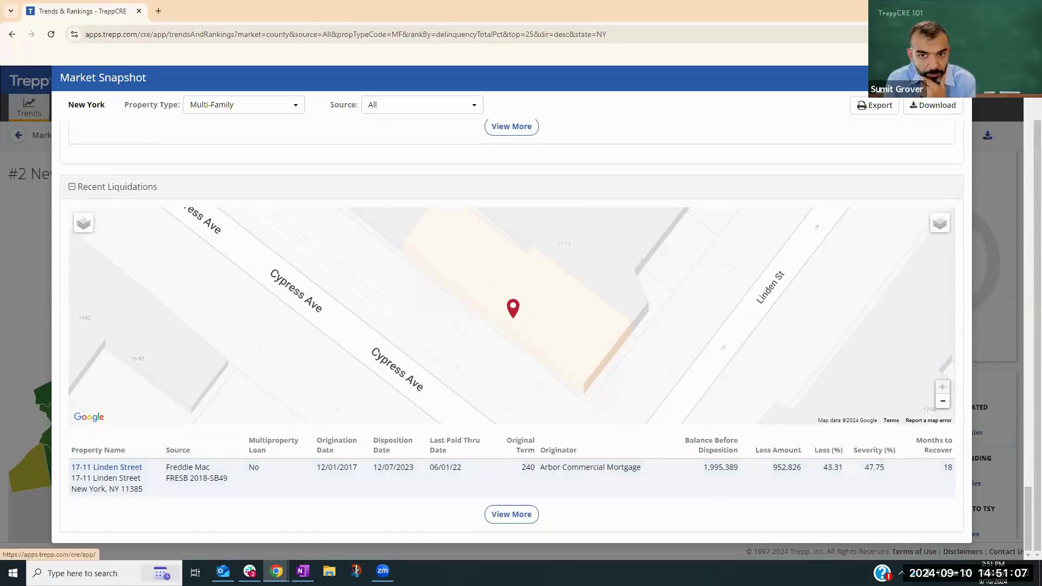
scroll(512, 325, "up", 7)
scroll(855, 375, "up", 20)
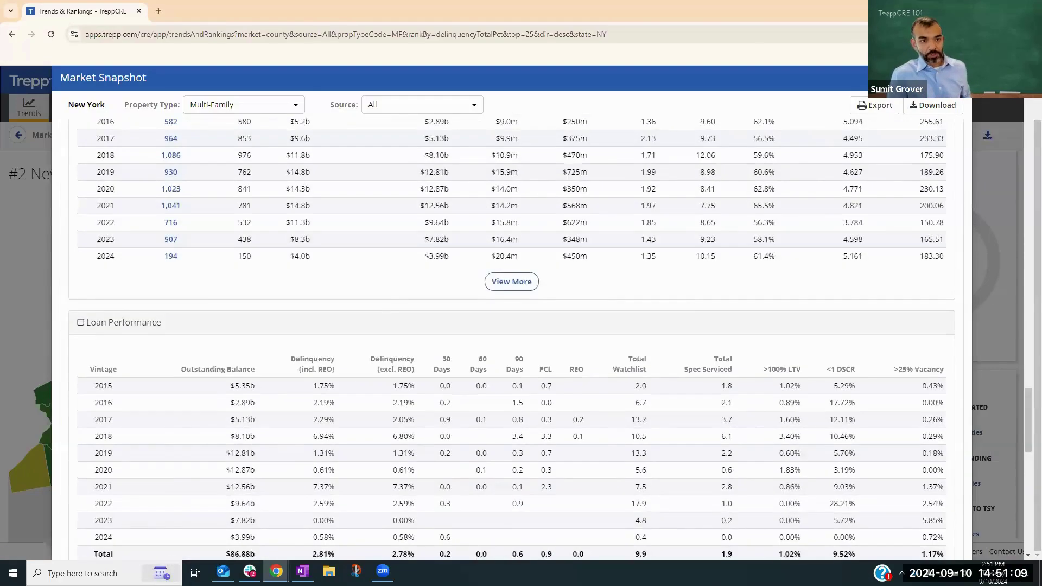
- Filter New York's Market Snapshot to the Garden / Low-Rise property type and the CMBS source, and close the snapshot
scroll(856, 375, "up", 20)
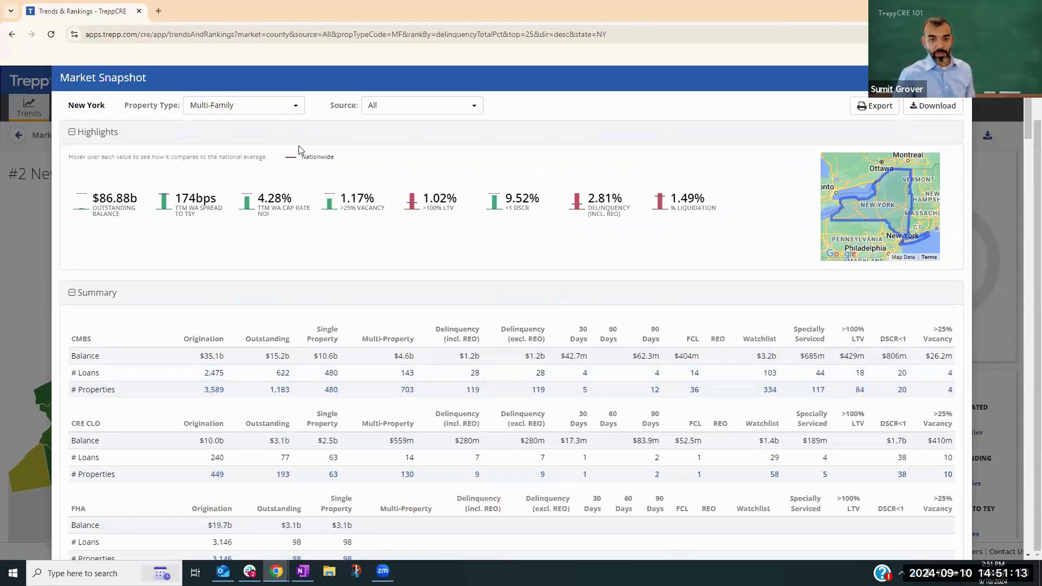
left_click(260, 108)
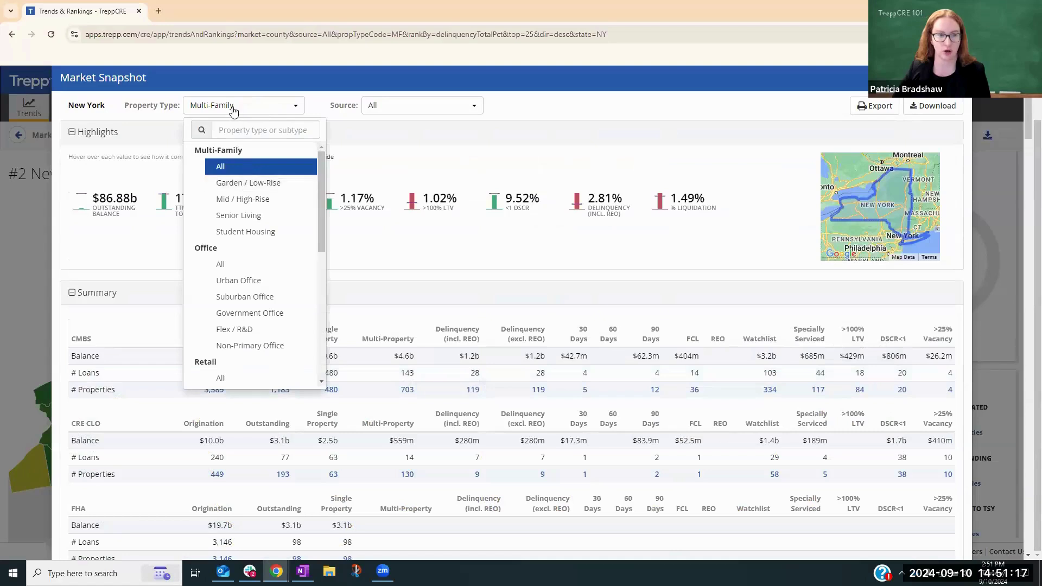
left_click(262, 181)
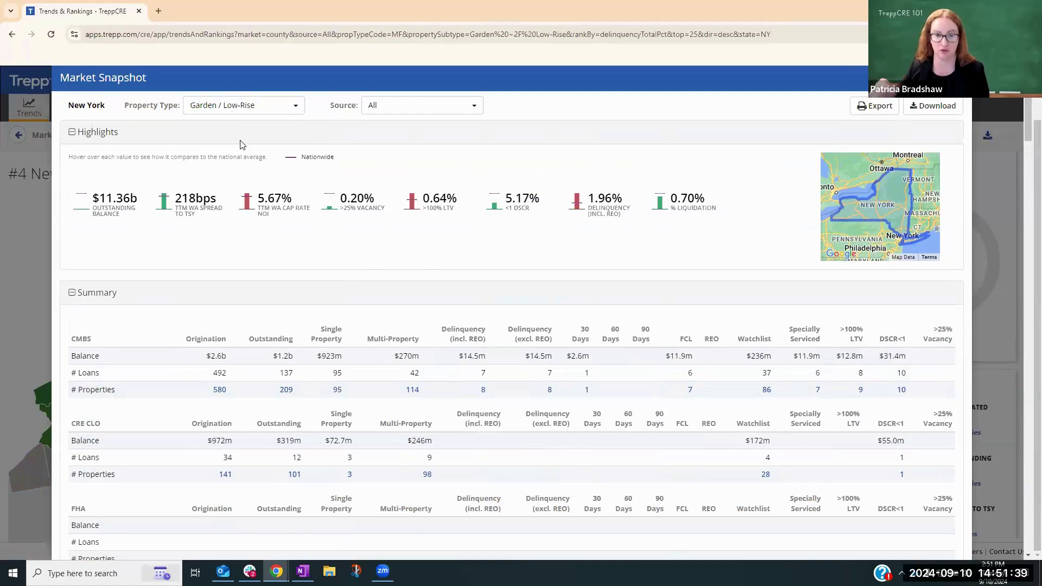
left_click(419, 105)
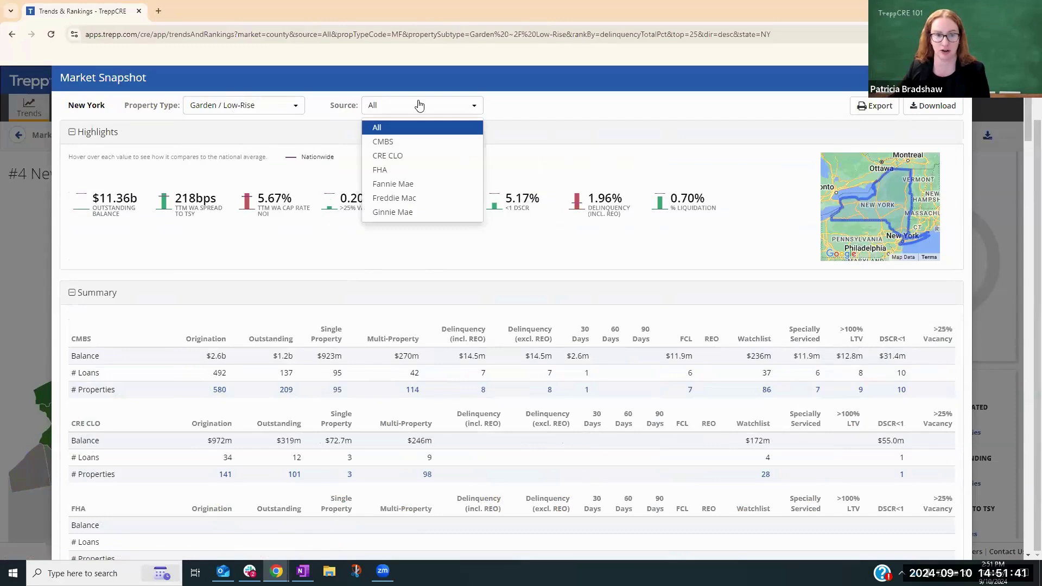
left_click(410, 148)
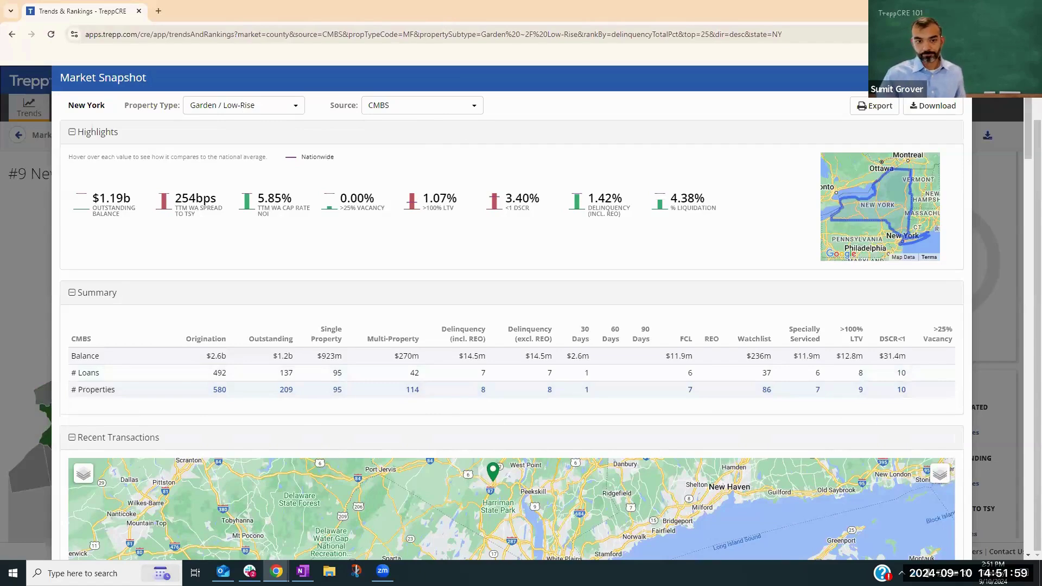
left_click(959, 78)
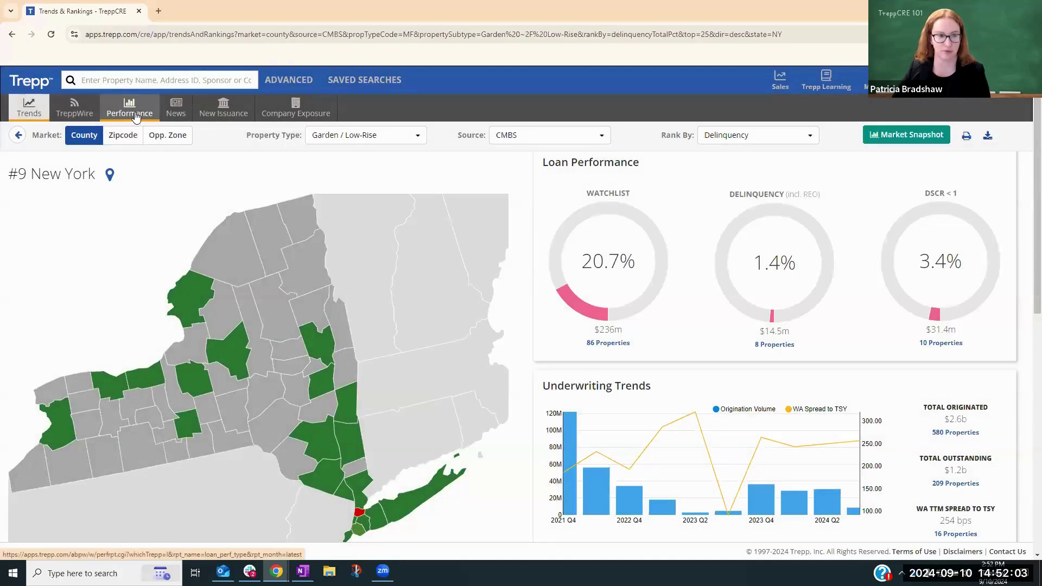
- Look through TreppWire's featured and recent commentary, and open the CRE news articles
left_click(73, 107)
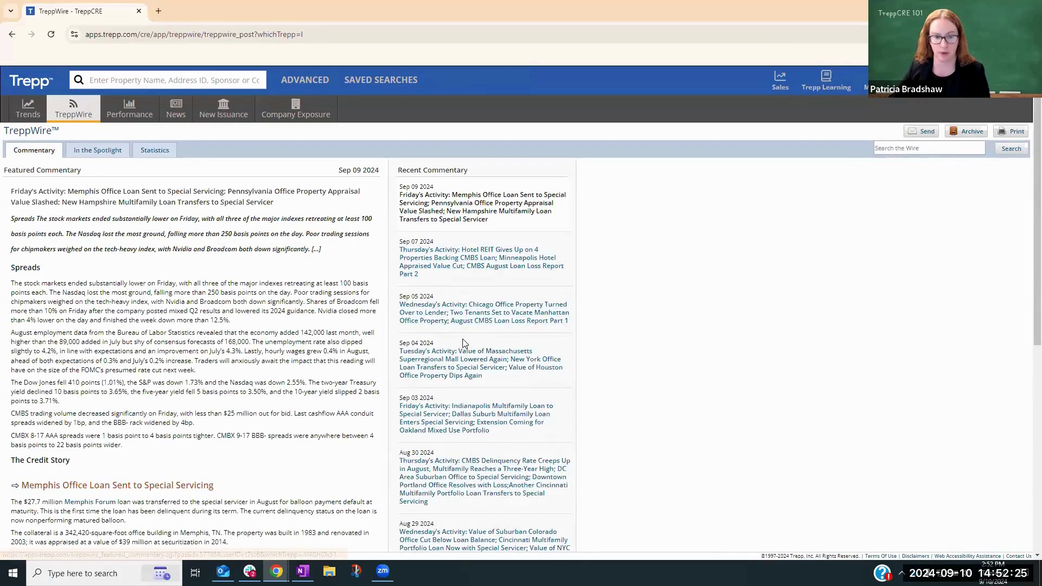
scroll(473, 380, "down", 1)
scroll(478, 422, "down", 3)
scroll(478, 422, "up", 4)
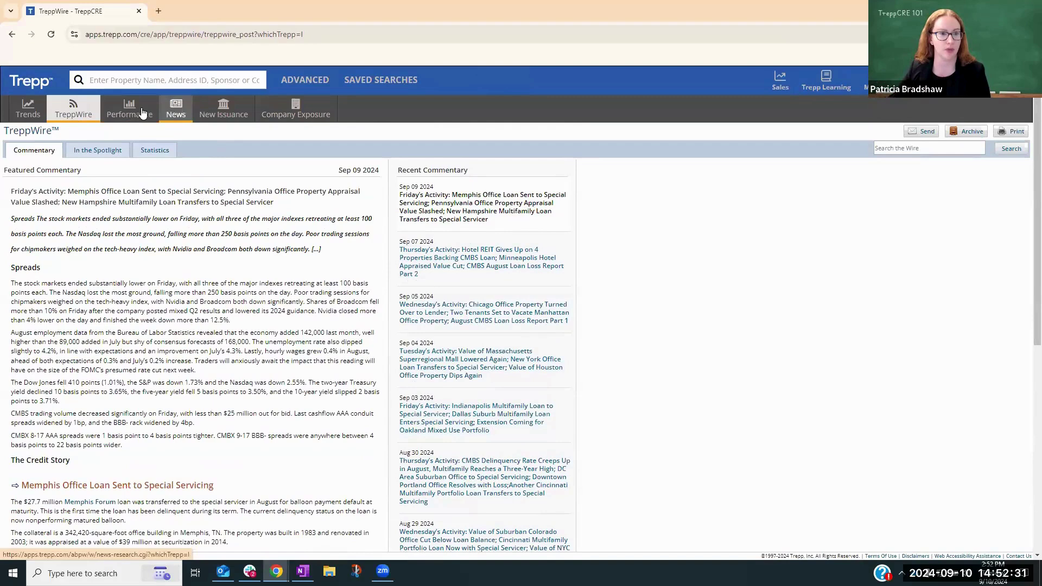
left_click(178, 105)
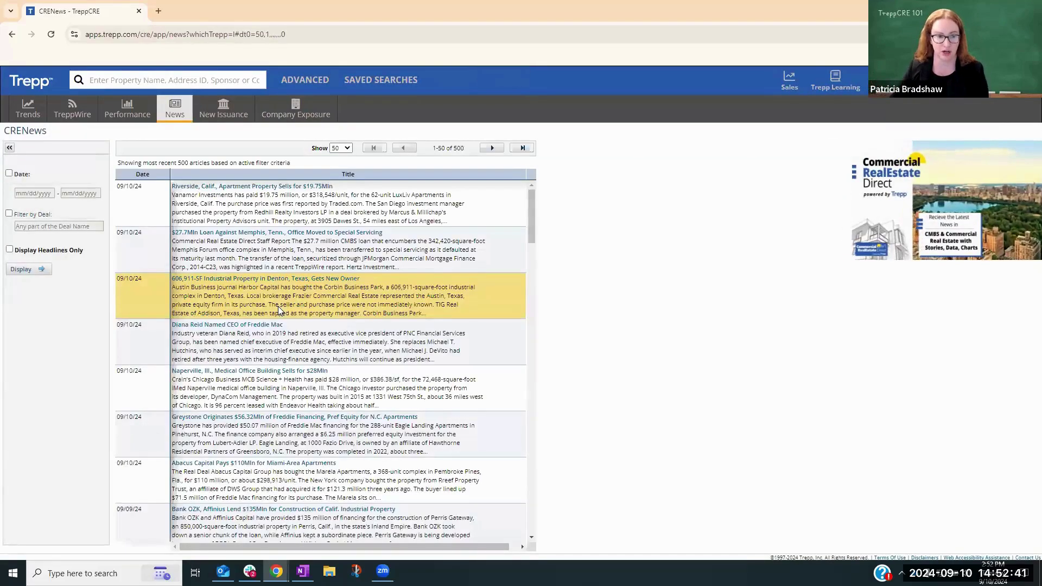
- Open New Issuance and examine the New Issue Trends charts, including yearly volume, quarterly volume and monthly average DSCR
left_click(229, 121)
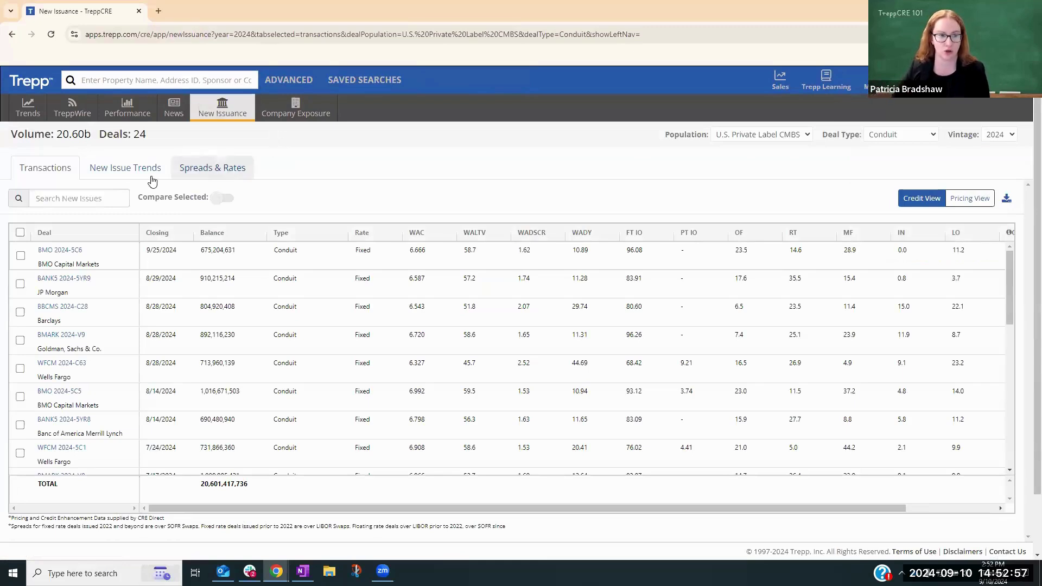
left_click(136, 170)
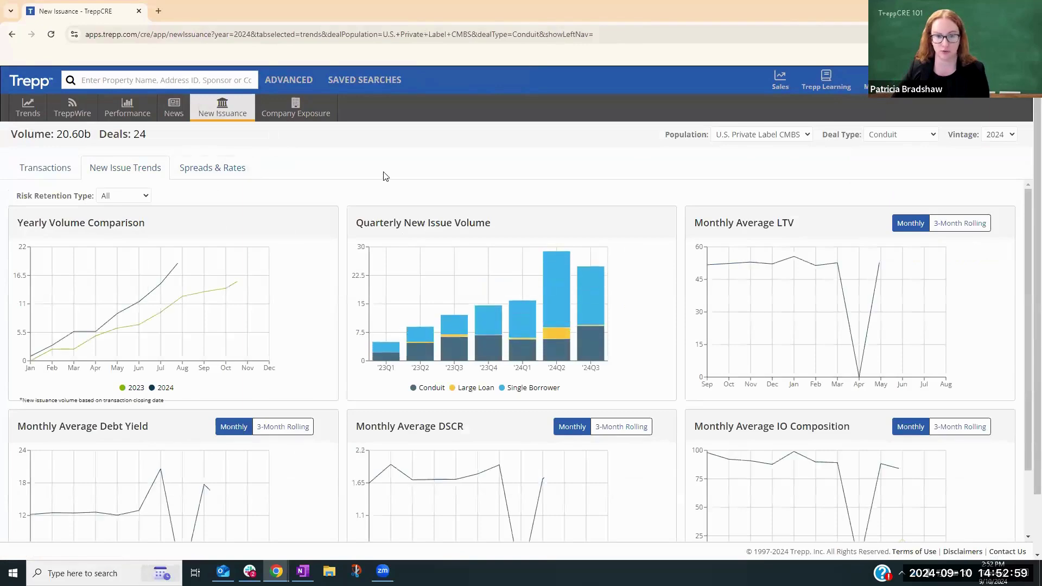
mouse_move(458, 319)
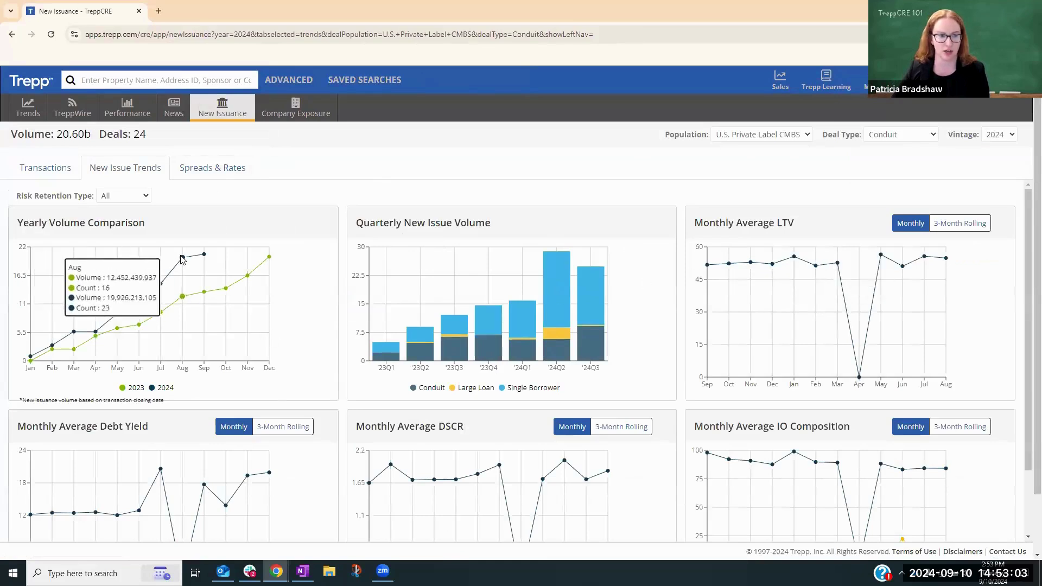
mouse_move(481, 278)
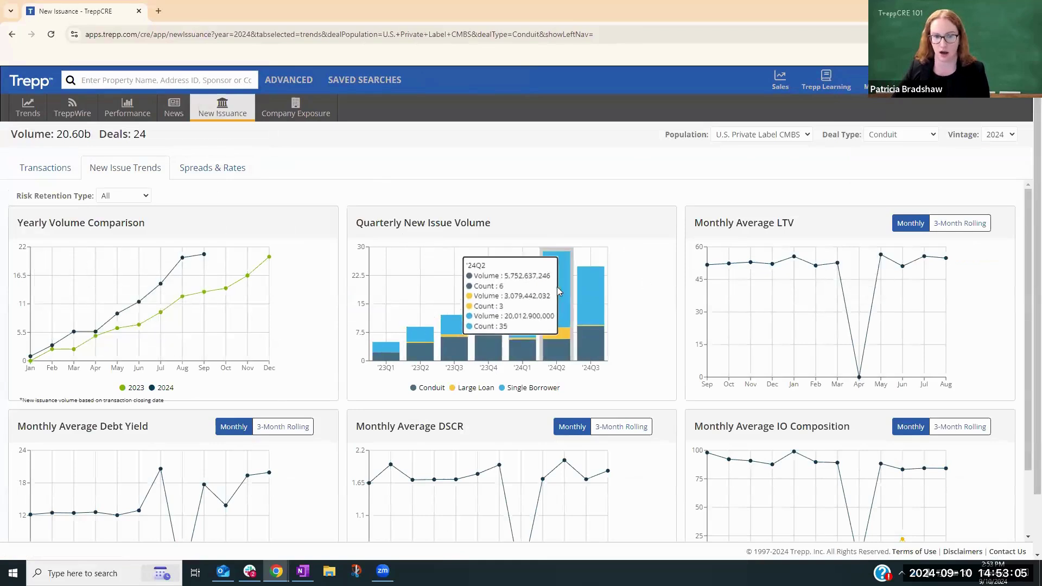
mouse_move(580, 320)
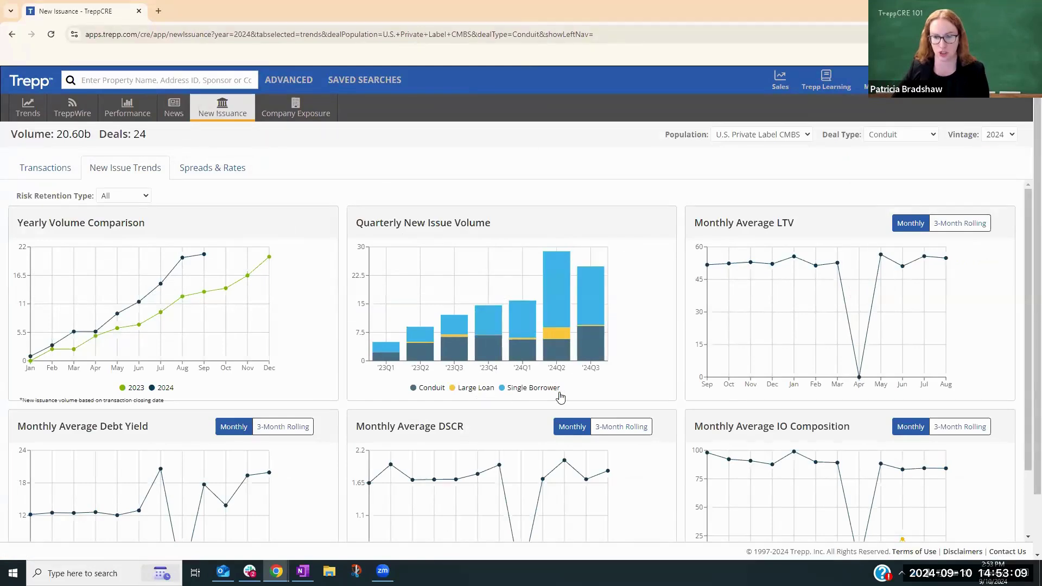
scroll(728, 401, "down", 1)
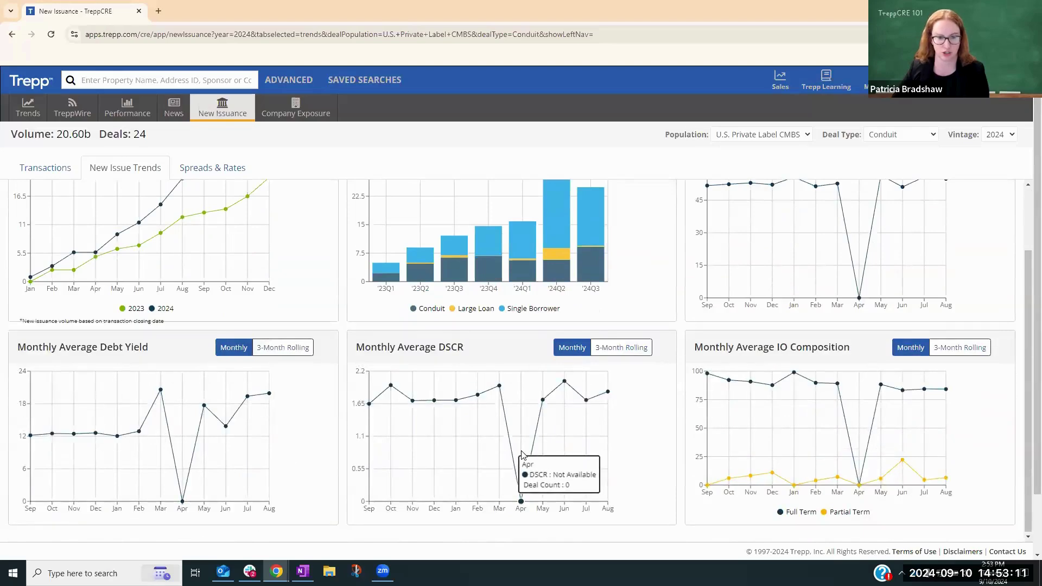
scroll(217, 239, "up", 1)
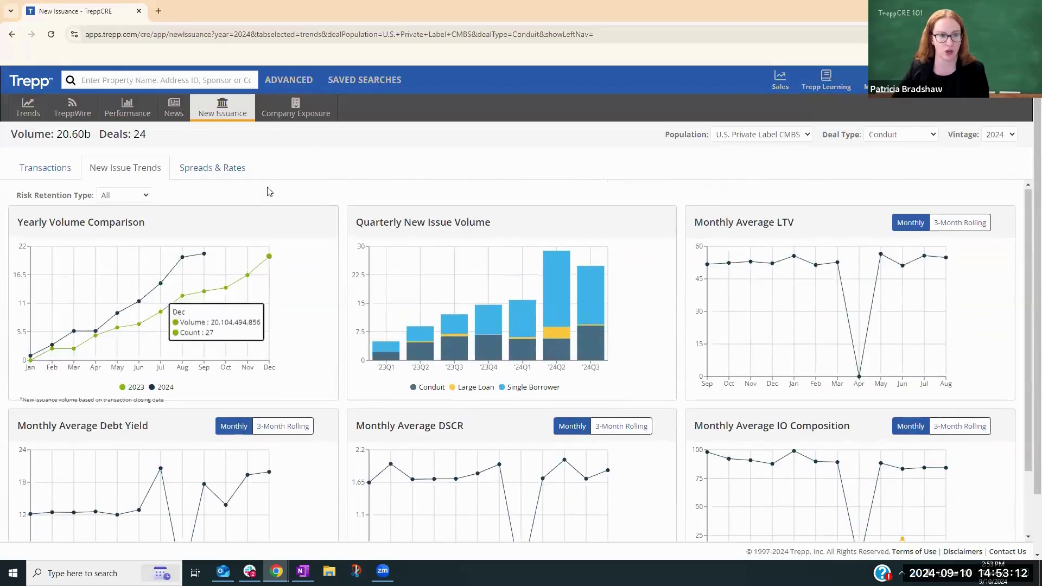
- Examine the new issuance Spreads & Rates charts, from bond pricing and CMBX spreads to balance sheet lending spreads and Treasury yields
left_click(237, 169)
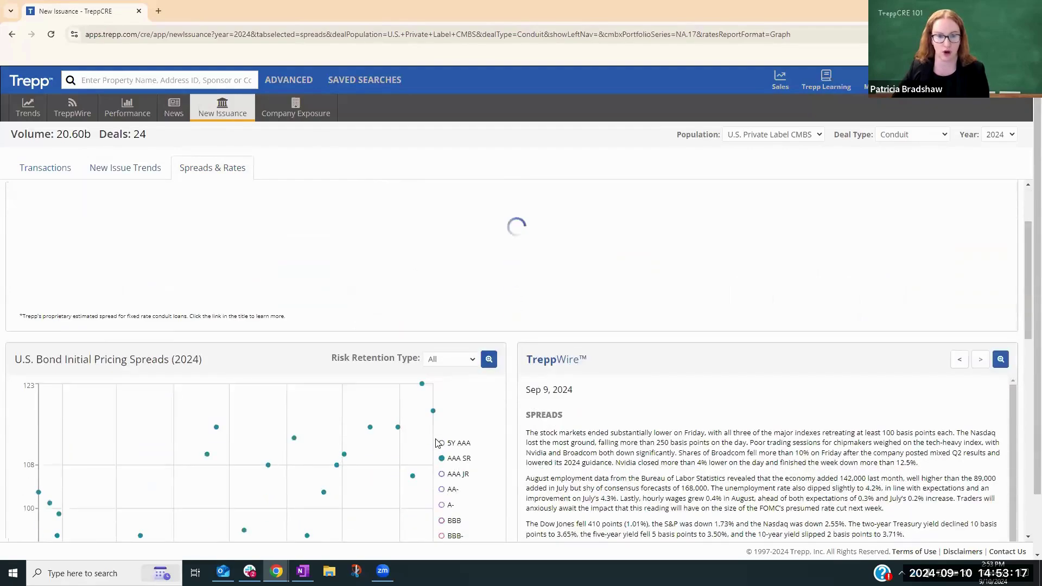
scroll(437, 443, "down", 3)
scroll(437, 443, "down", 3)
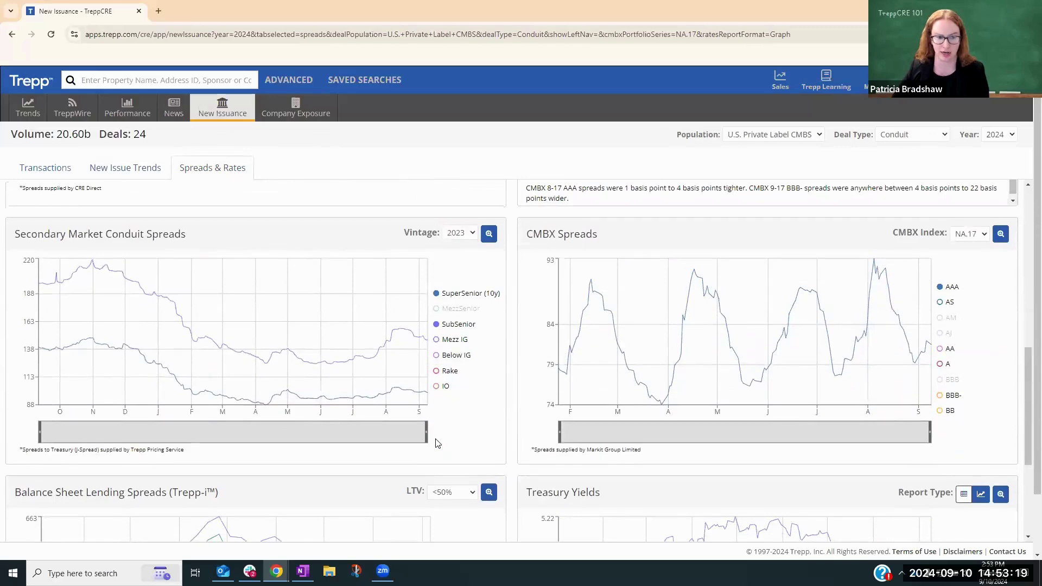
scroll(437, 443, "down", 3)
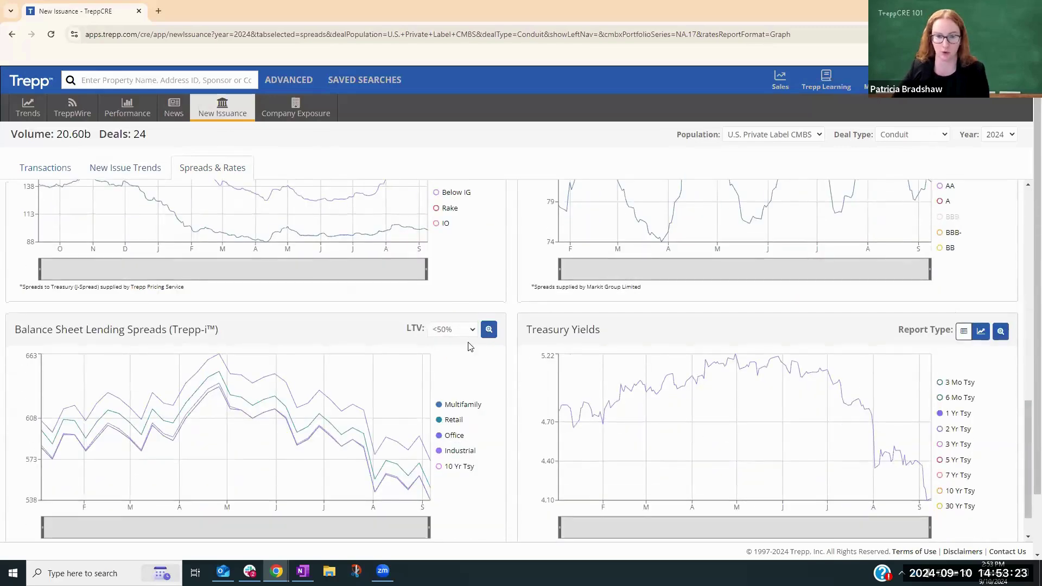
scroll(470, 346, "down", 1)
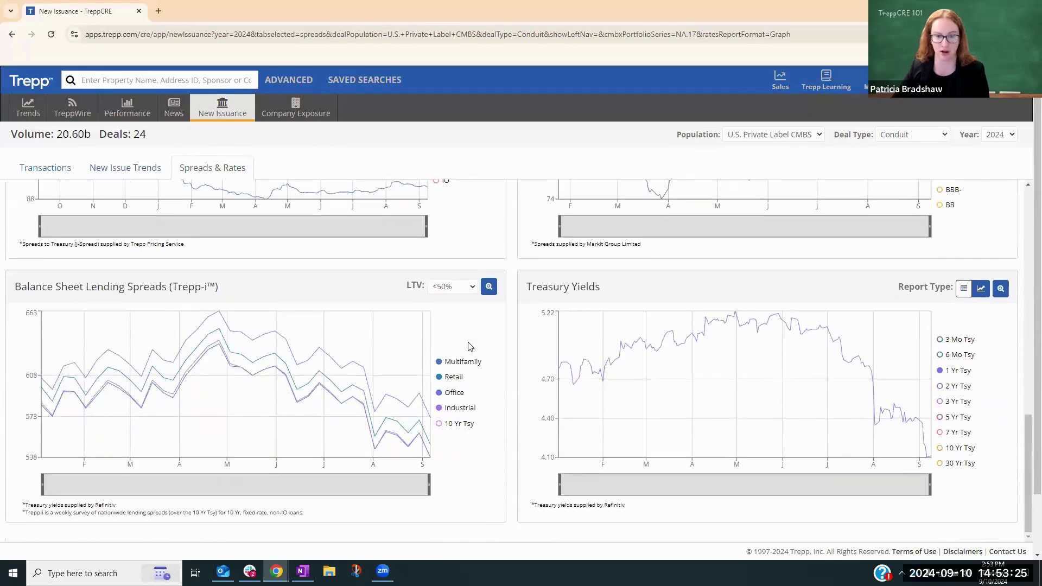
mouse_move(301, 382)
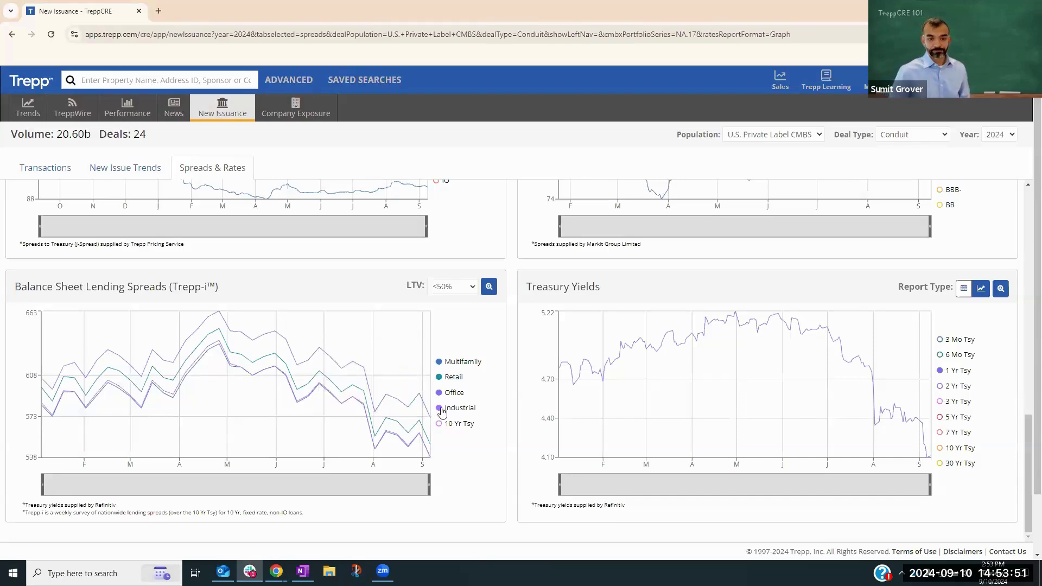
scroll(493, 419, "up", 5)
scroll(493, 419, "up", 7)
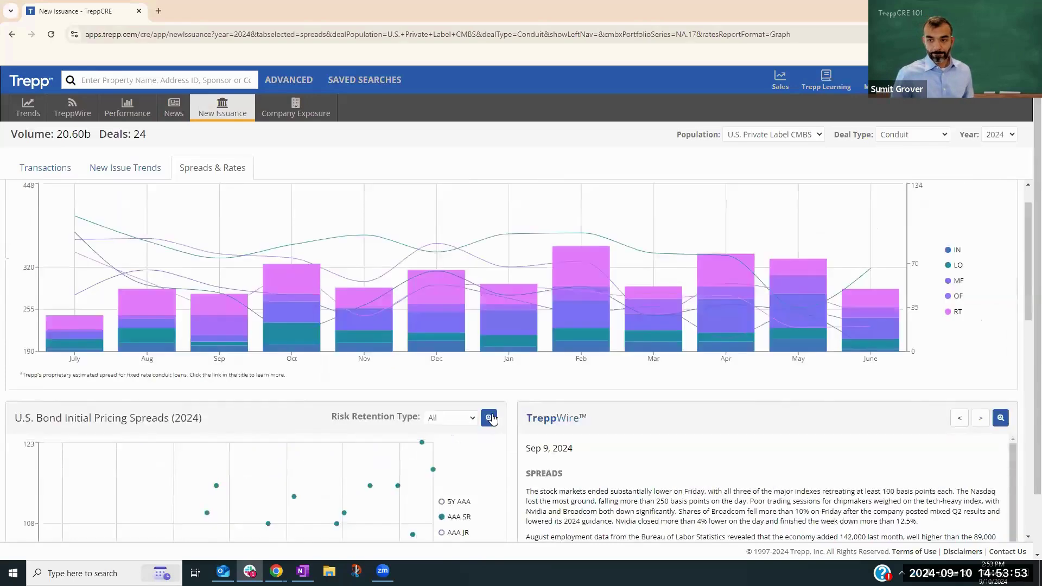
- Open Marriott International's Hotel Snapshot from the company exposure list and review its franchise overview, performance summary and recent transactions
left_click(307, 103)
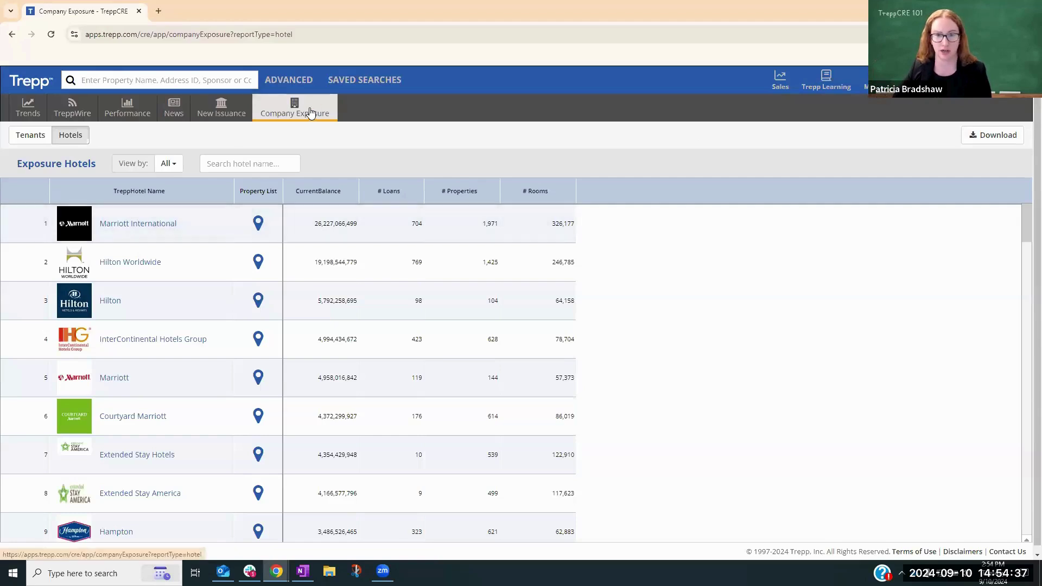
left_click(151, 225)
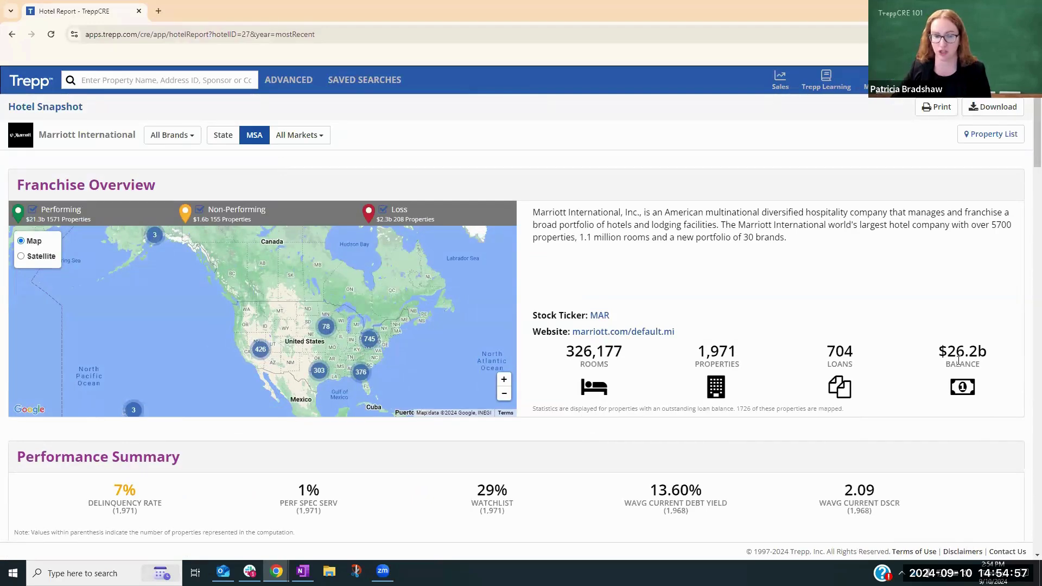
scroll(959, 361, "down", 2)
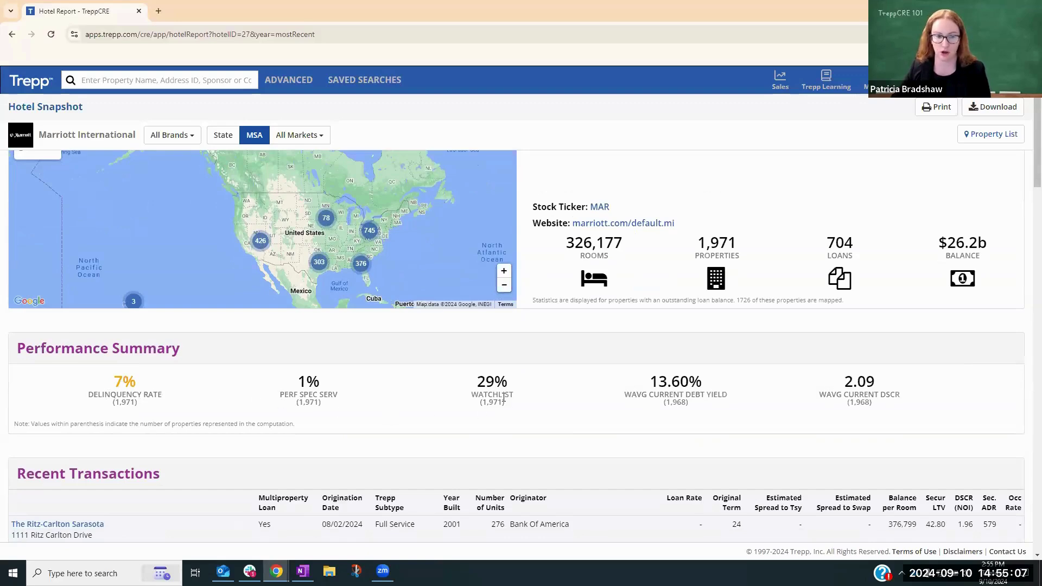
scroll(504, 398, "down", 5)
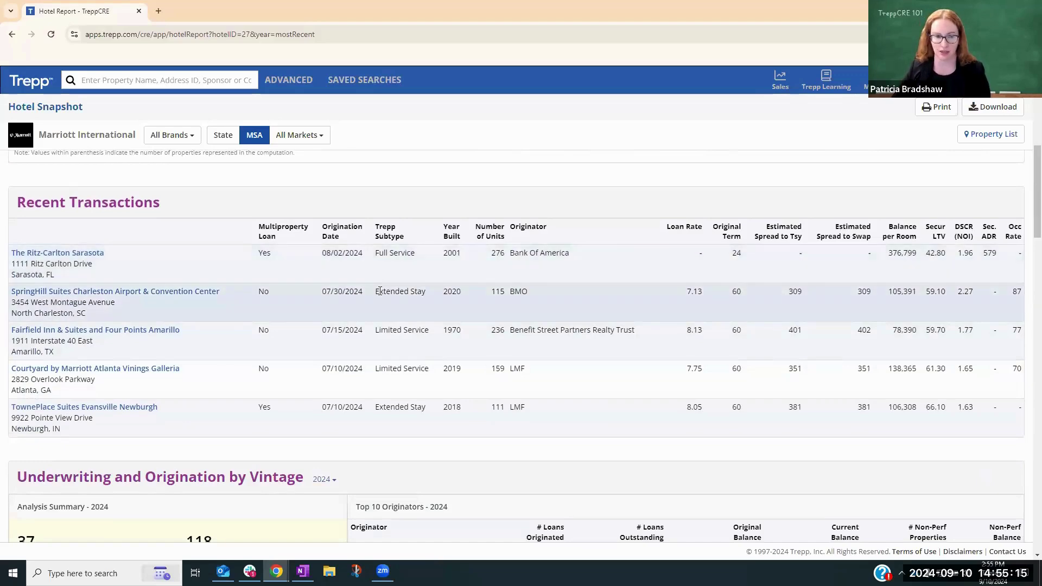
- Examine Marriott International's 2024 Underwriting and Origination by Vintage, covering the analysis summary, top 10 originators and analysis by brands
scroll(380, 292, "down", 5)
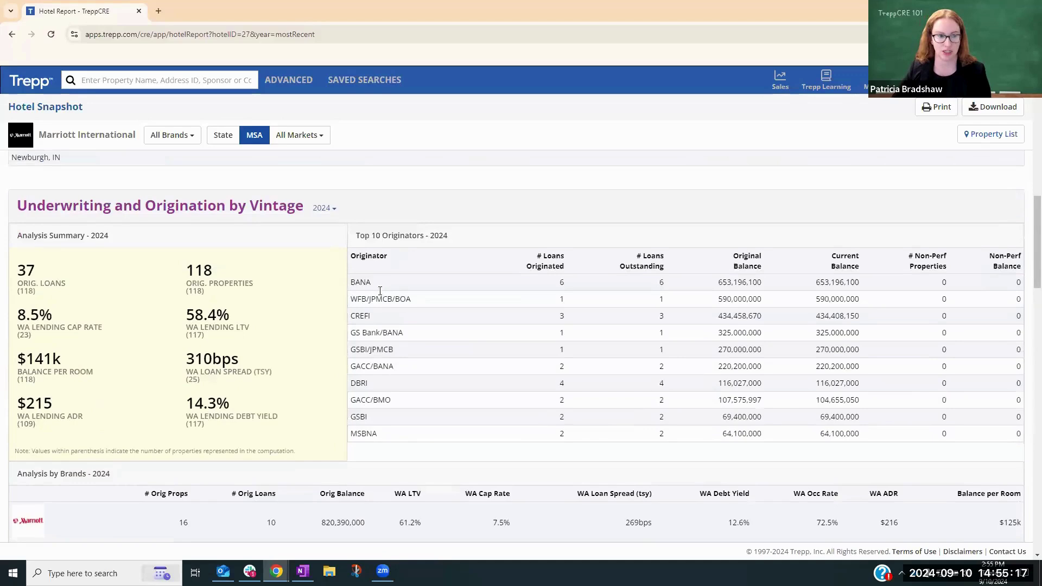
scroll(408, 368, "down", 3)
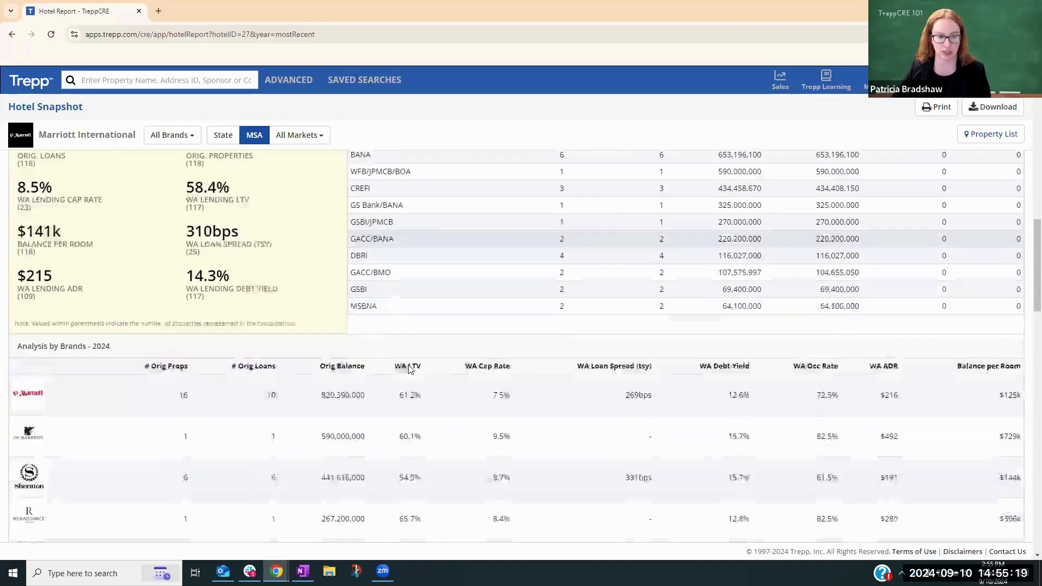
scroll(410, 369, "down", 6)
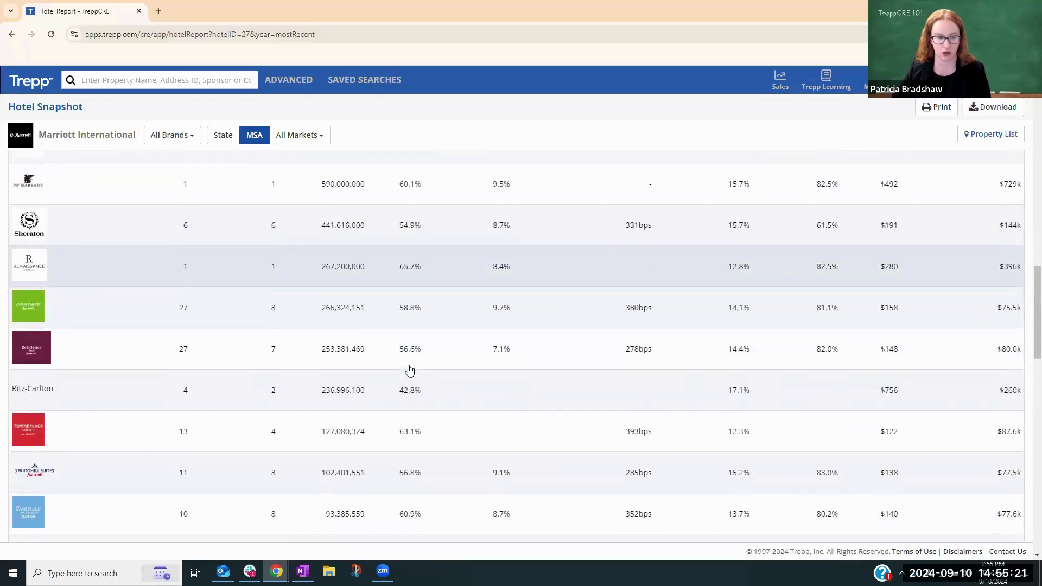
scroll(409, 370, "up", 5)
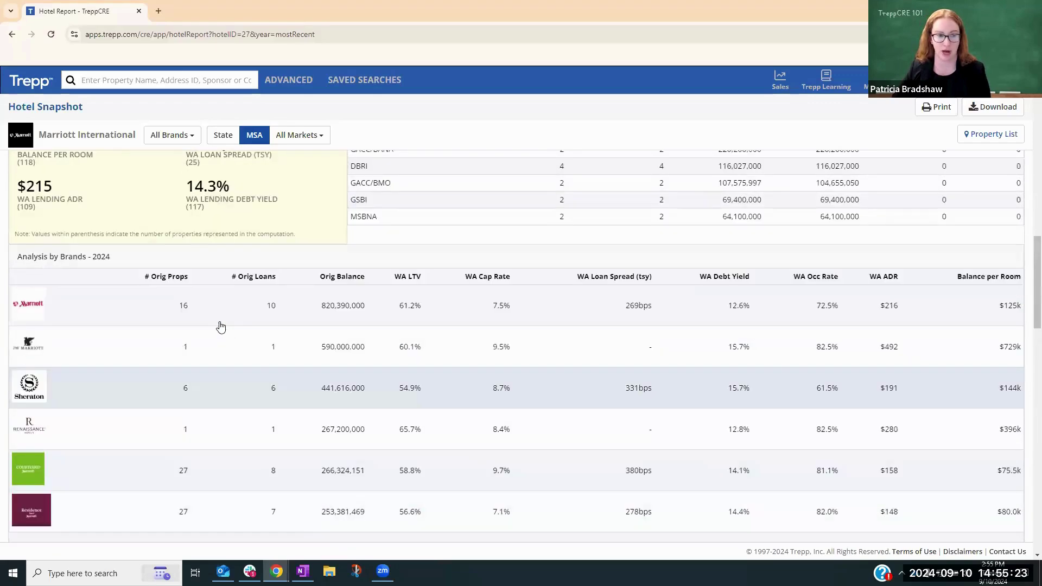
scroll(303, 326, "up", 3)
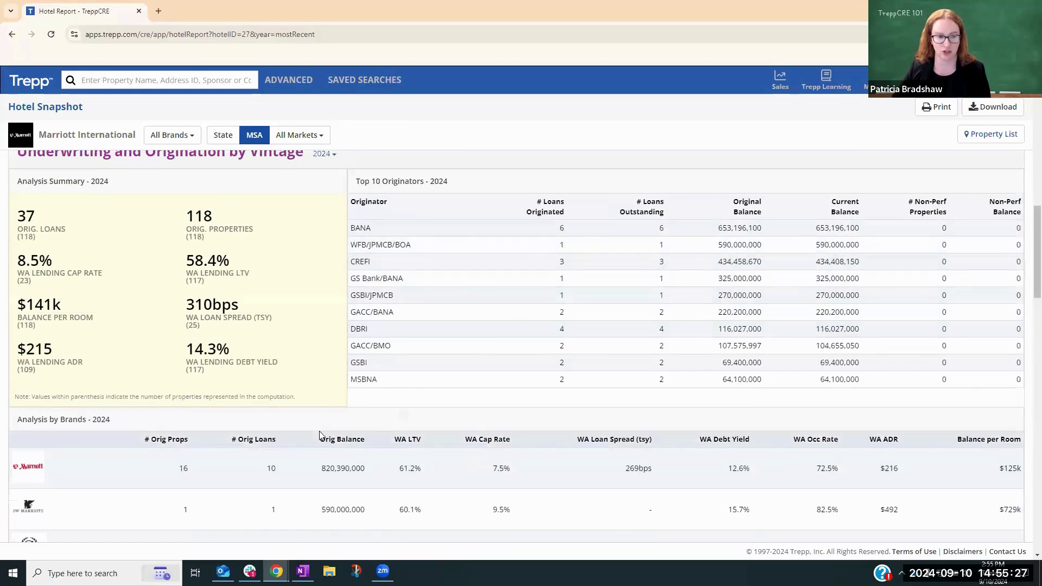
scroll(321, 433, "down", 4)
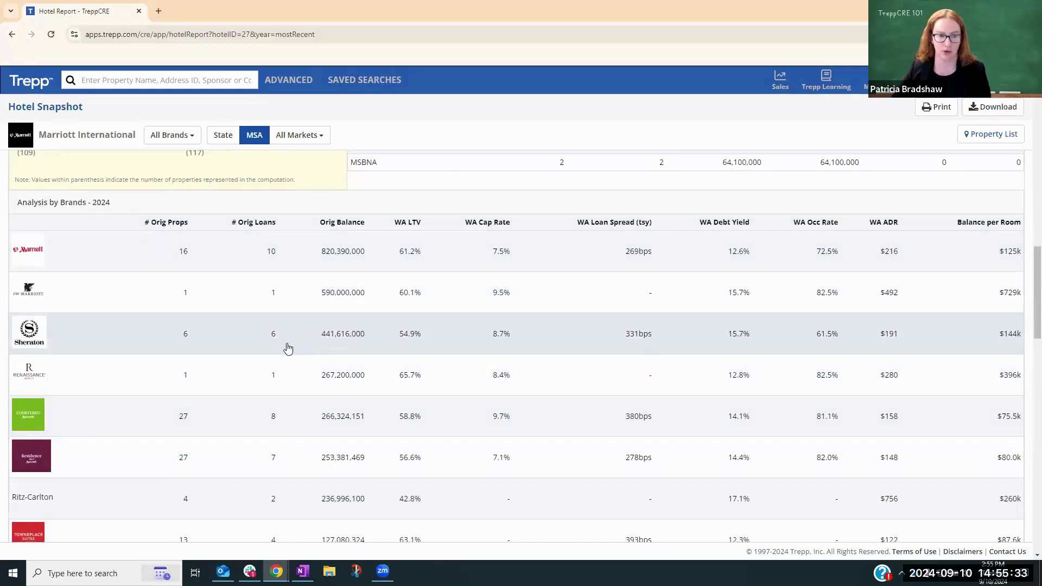
- Compare Marriott International's 2023 operating performance with the Holiday Inn hotel brand
scroll(309, 400, "down", 3)
scroll(309, 400, "down", 4)
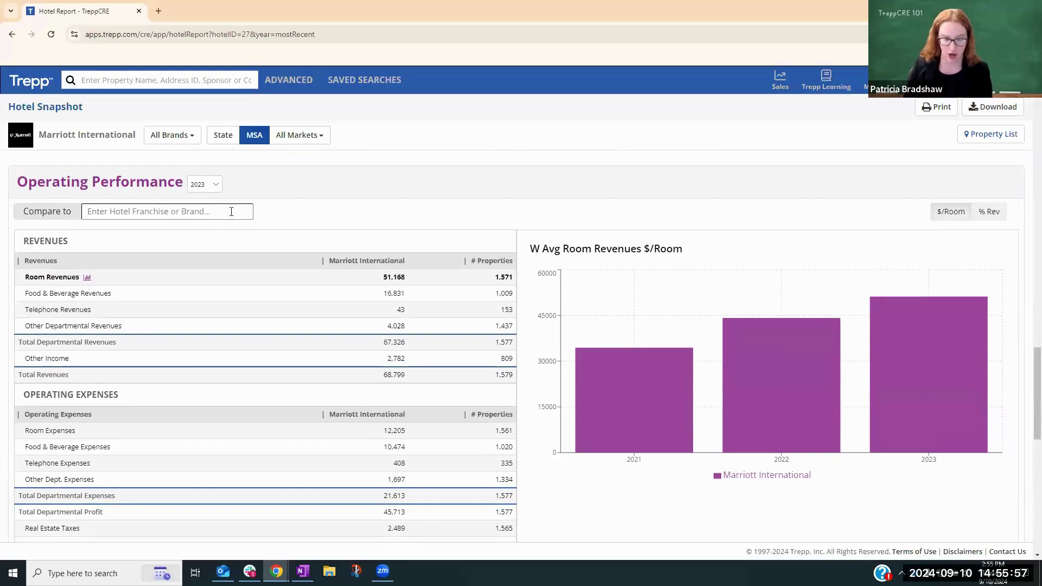
type("holiday i")
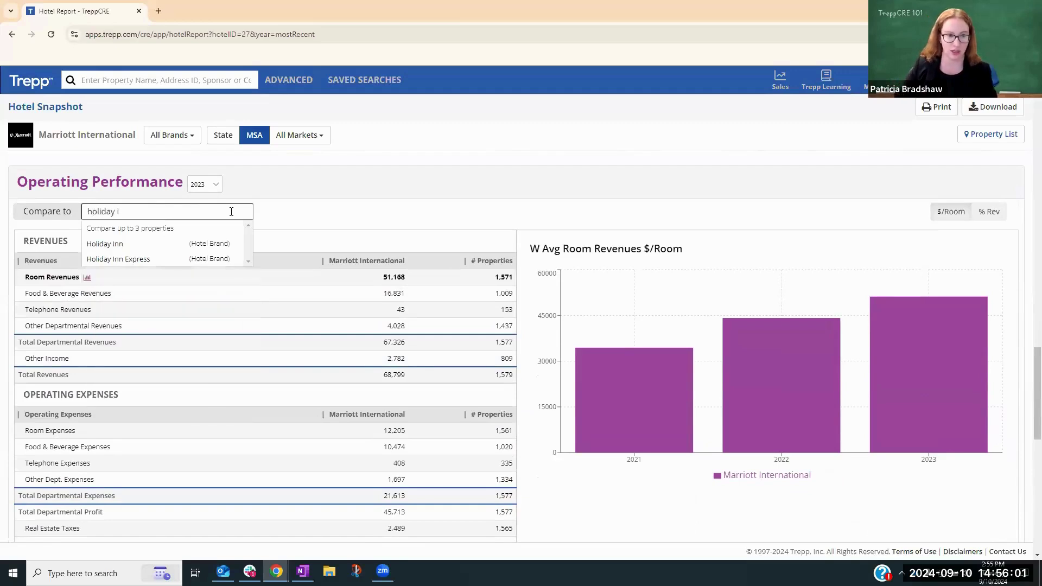
left_click(219, 244)
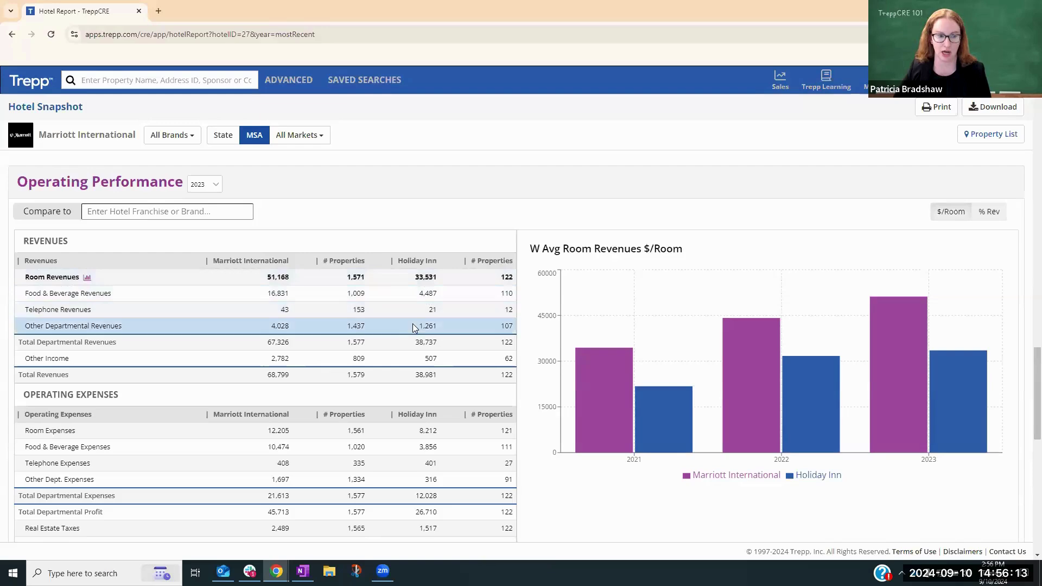
- Review the Marriott International and Holiday Inn revenues and expenses, and add the Holiday Inn Express brand to the 2023 operating performance comparison
scroll(413, 324, "down", 1)
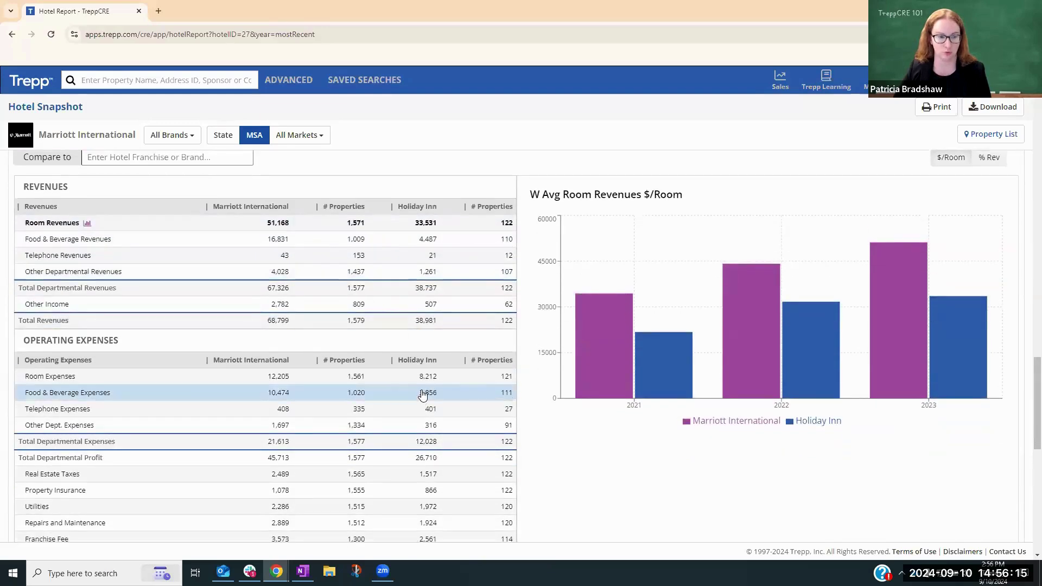
scroll(428, 401, "down", 3)
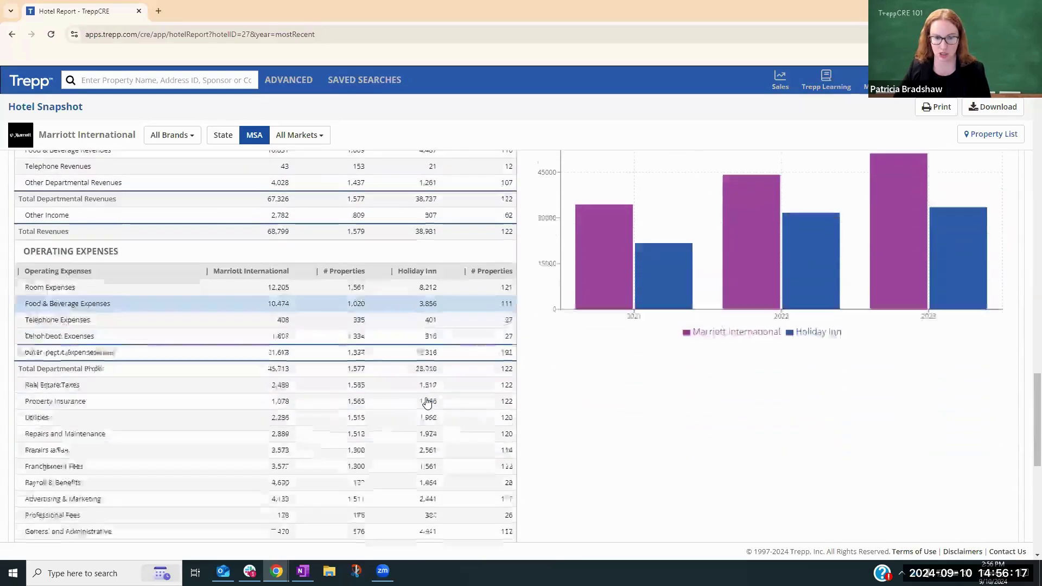
scroll(429, 400, "up", 6)
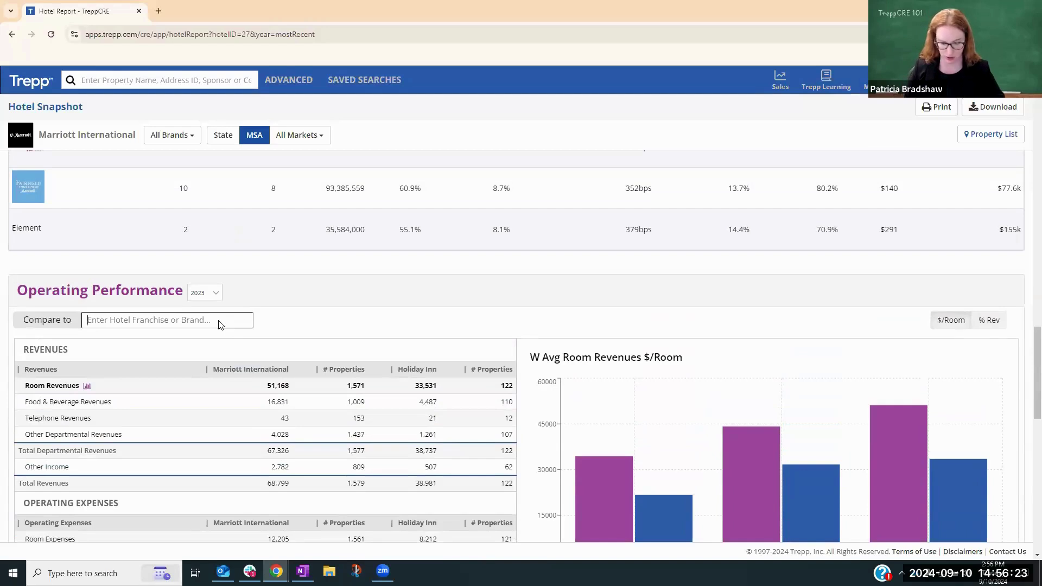
type("igh")
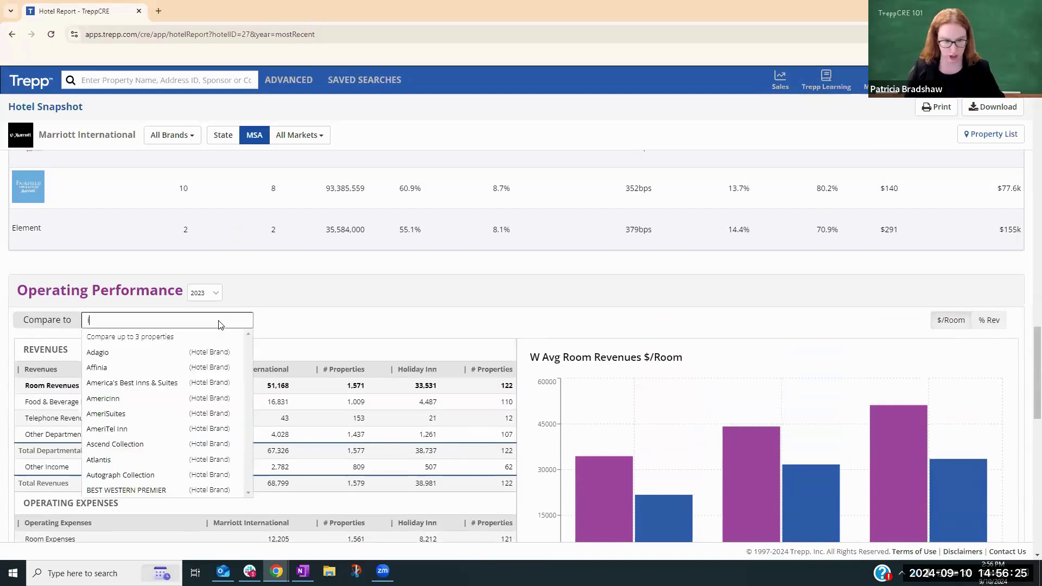
key("BackSpace")
key("BackSpace")
key("BackSpace")
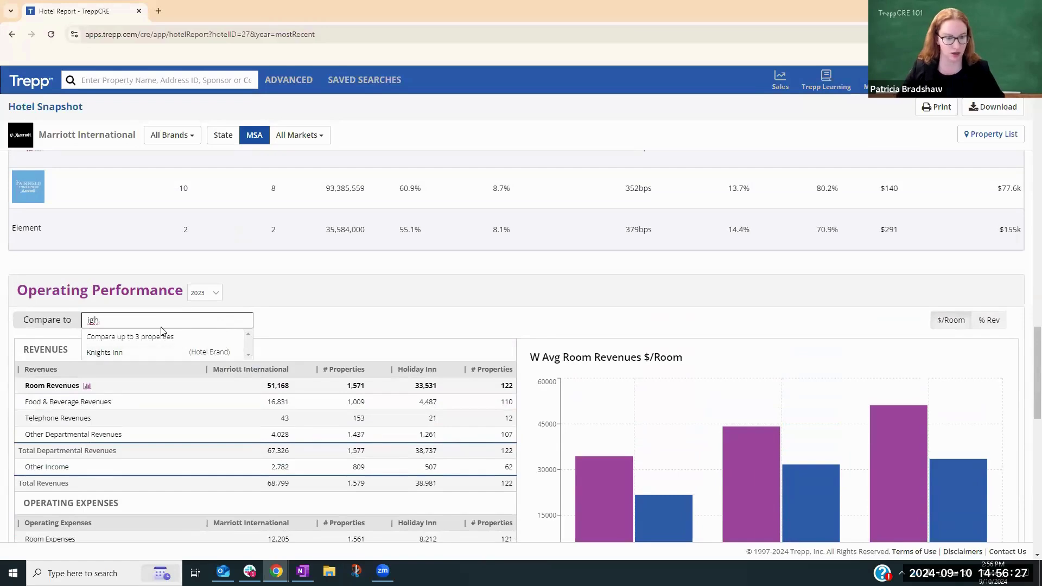
type("holiday")
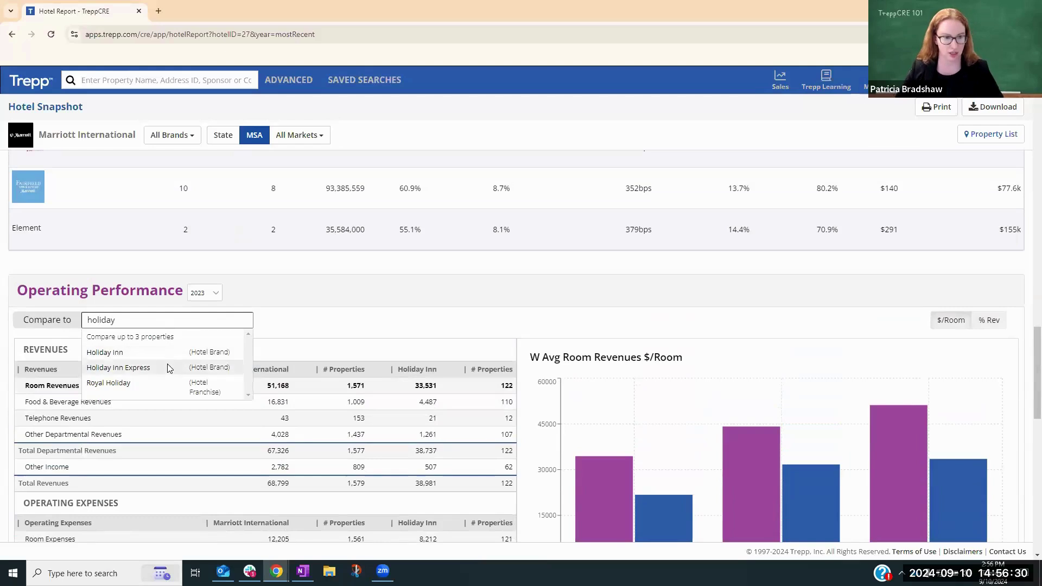
left_click(163, 367)
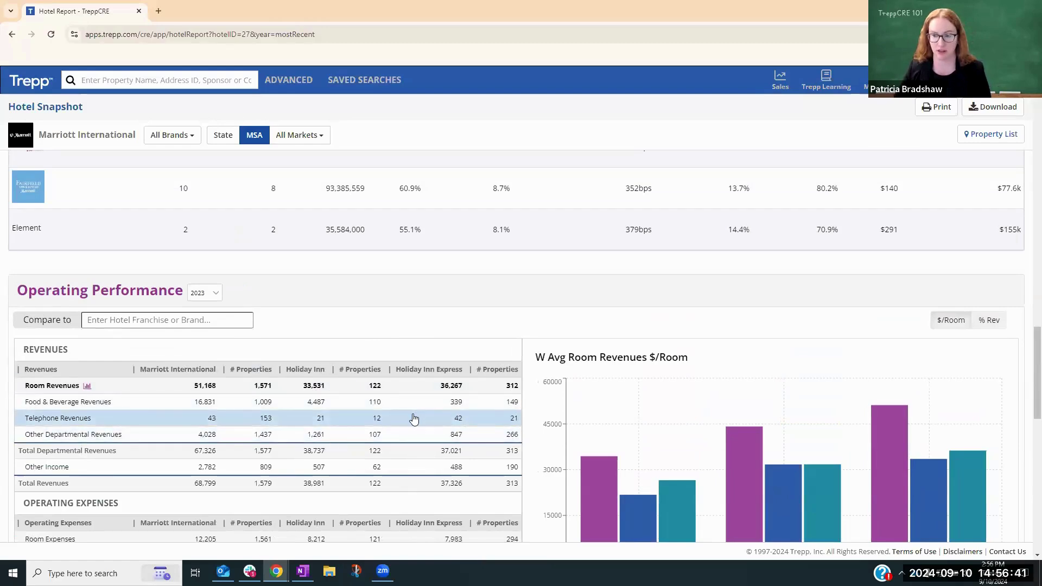
- Narrow the Hotel Snapshot to the Residence Inn Marriott brand and review its overview, performance summary, recent transactions and 2024 underwriting and origination
scroll(221, 341, "up", 20)
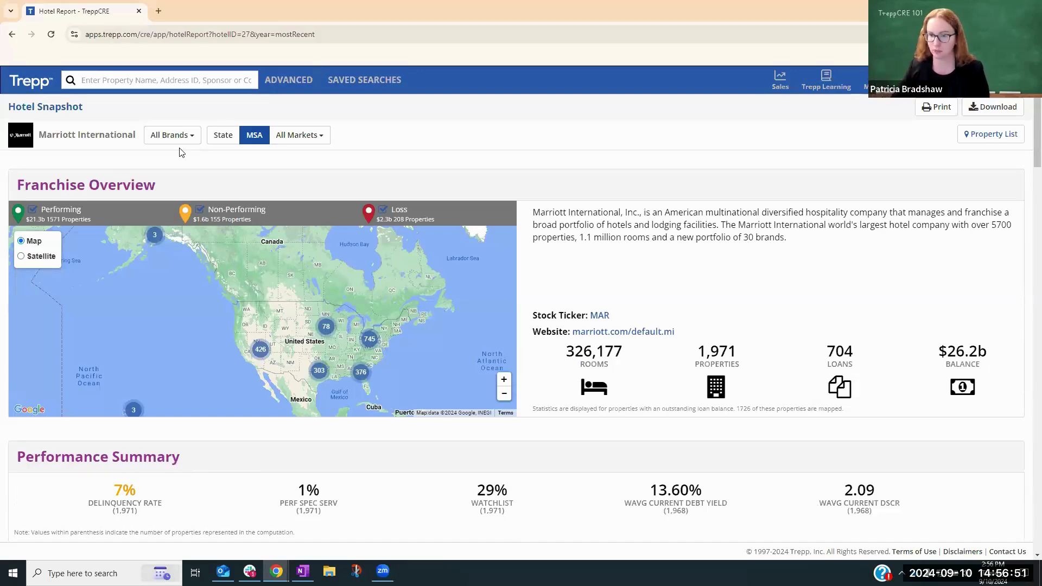
left_click(178, 135)
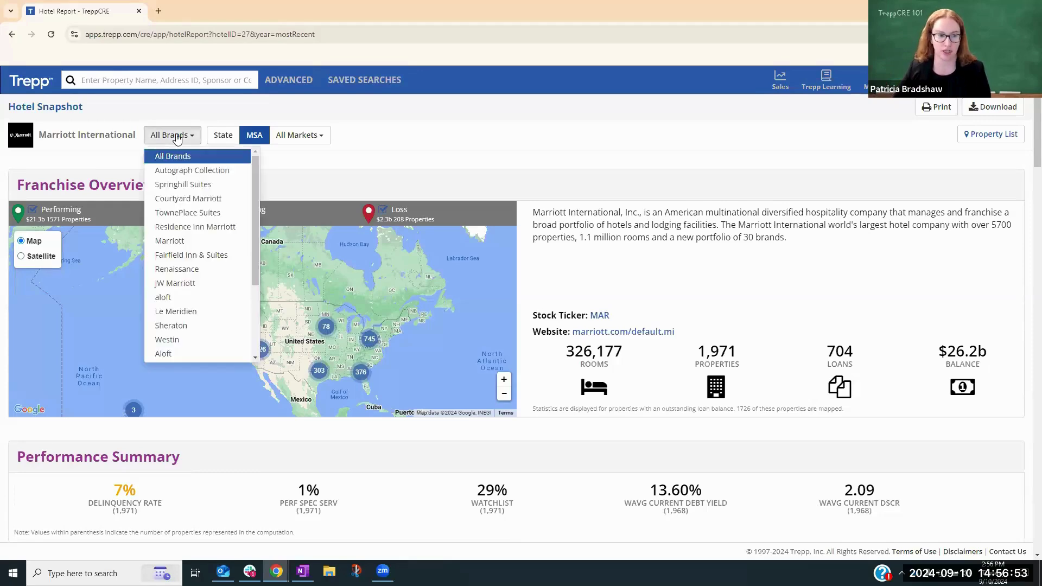
left_click(198, 227)
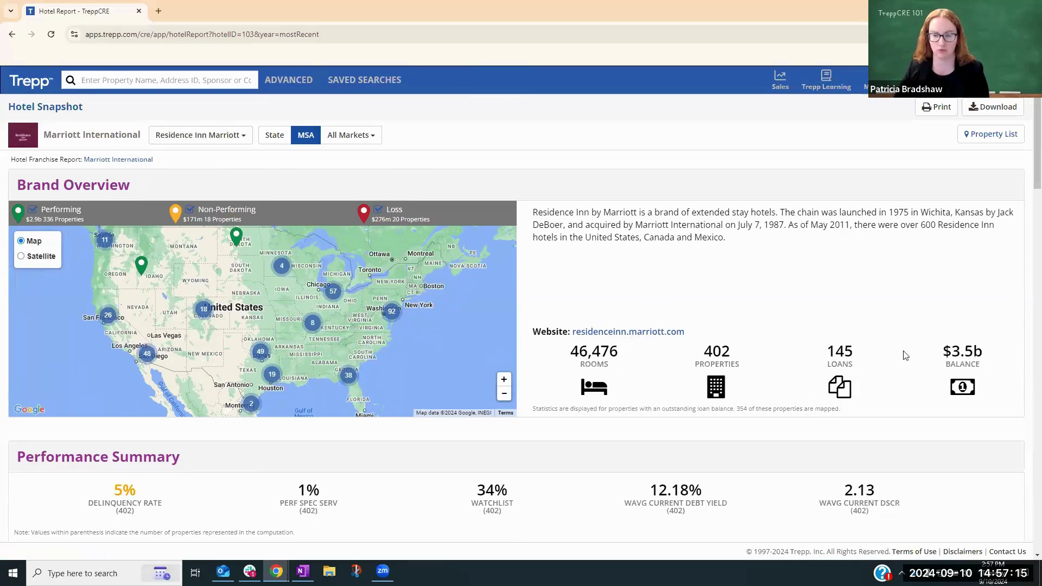
scroll(716, 425, "down", 3)
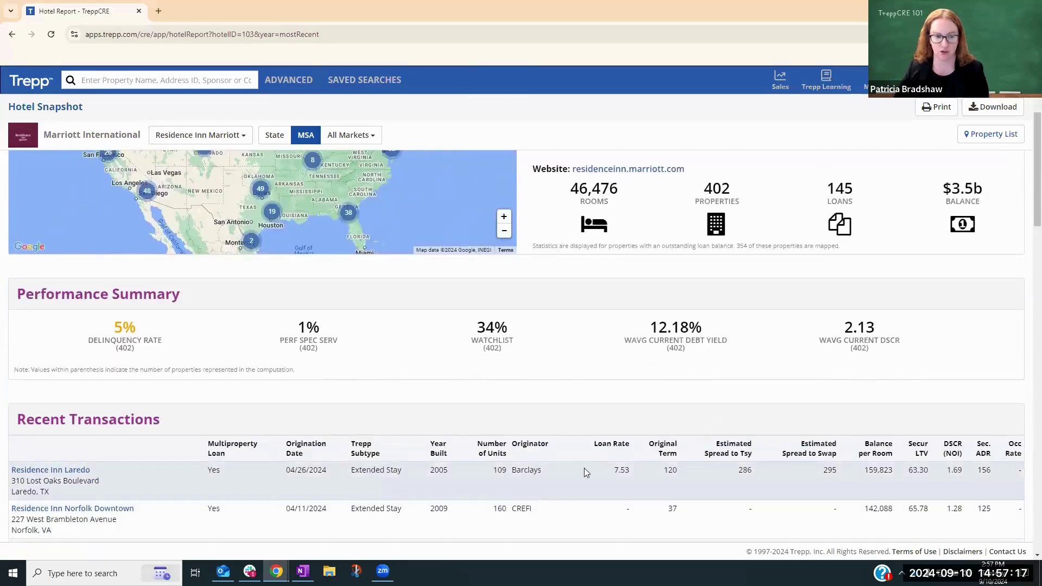
scroll(584, 467, "down", 5)
scroll(585, 472, "down", 5)
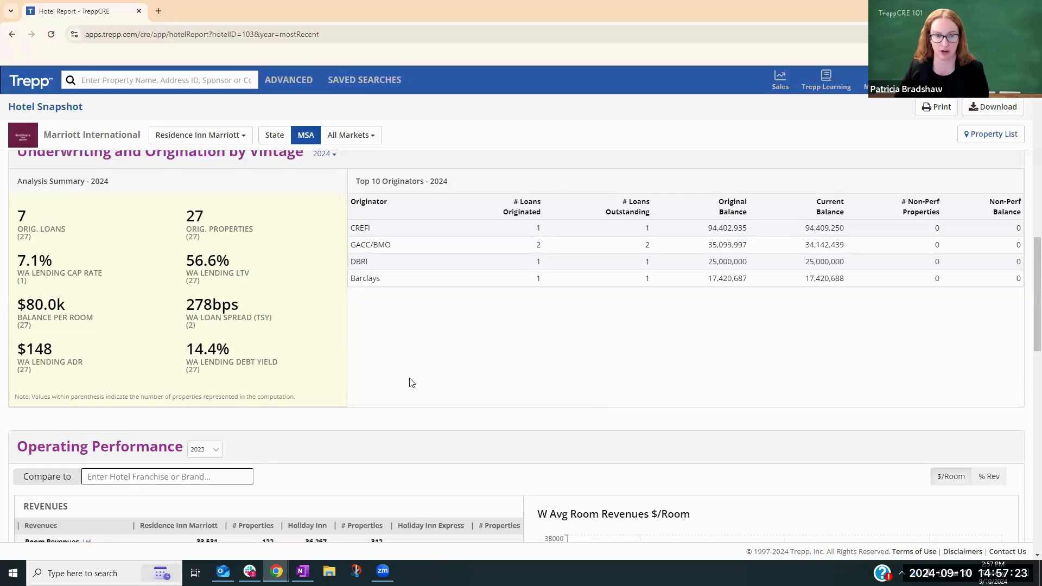
scroll(422, 384, "up", 10)
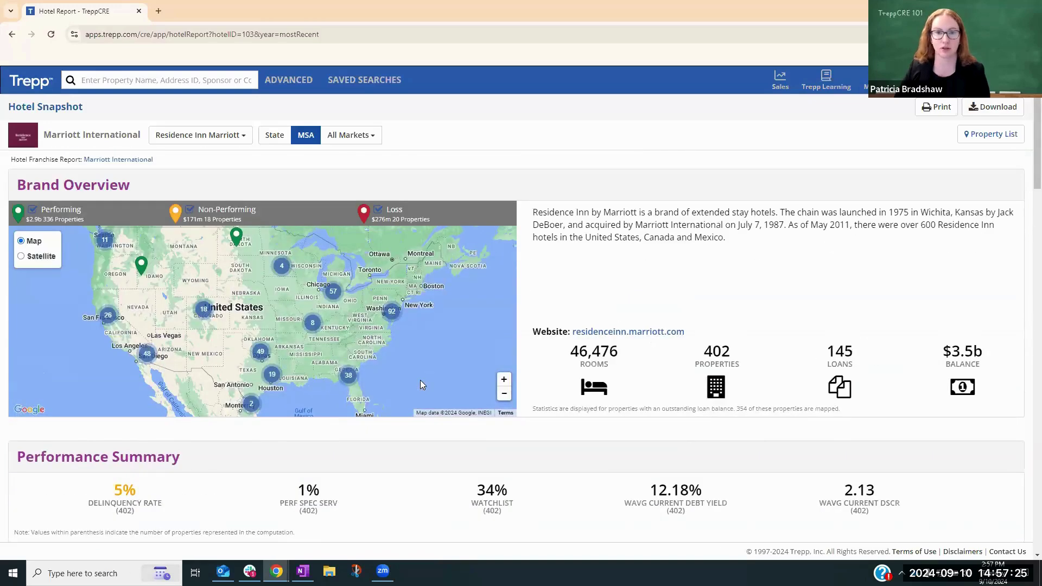